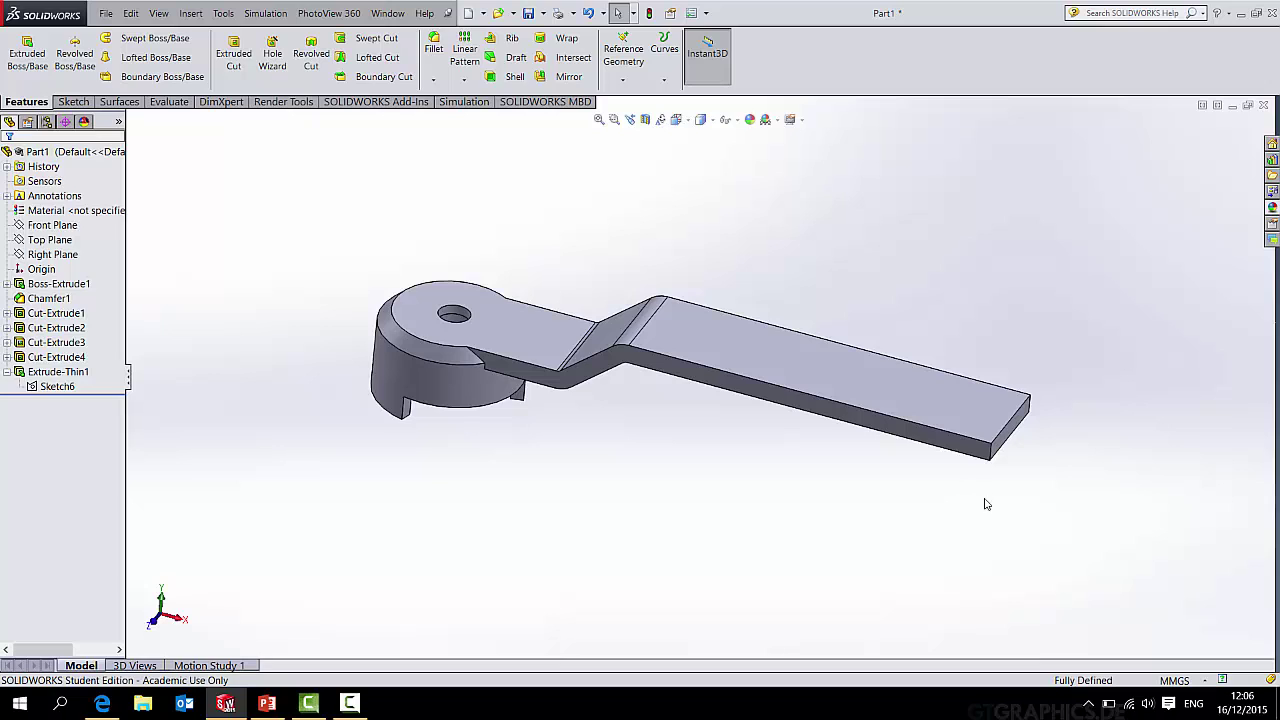
Step: Round the long arm's tip with a full round fillet across its two side faces and end face
{"action": "middle_click_drag", "start_coordinate": [985, 504], "coordinate": [930, 445]}
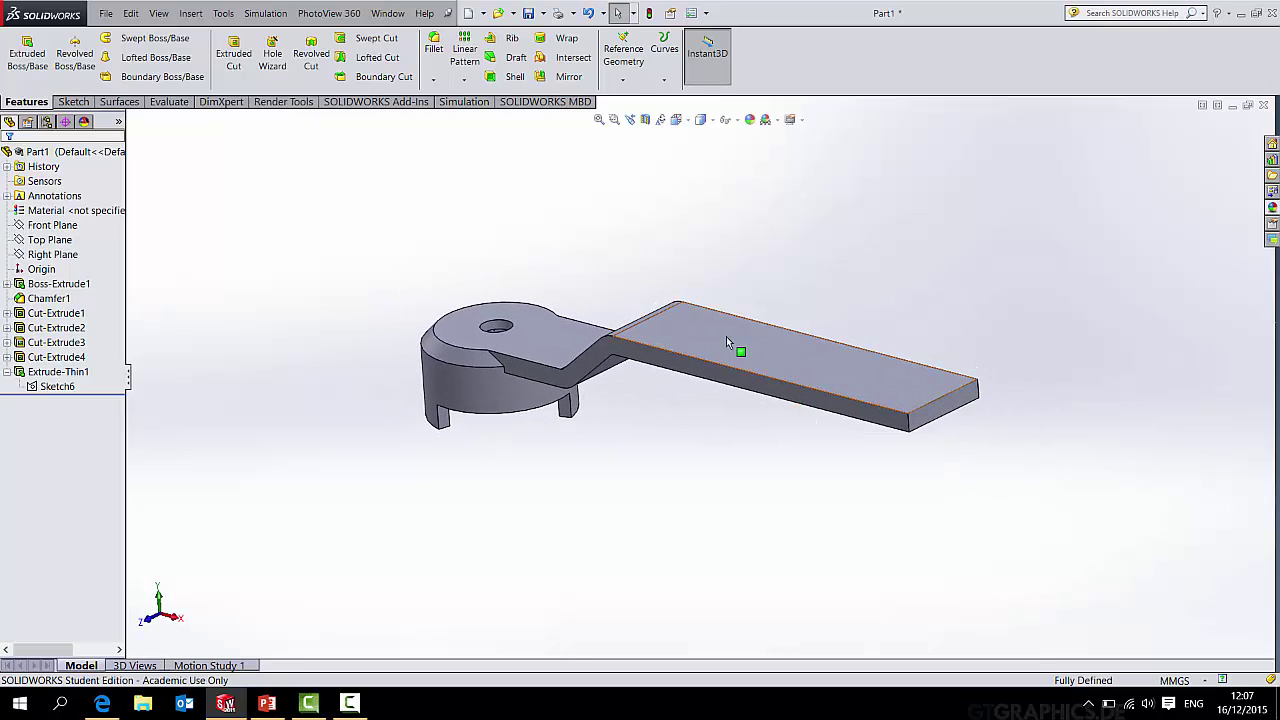
{"action": "left_click", "coordinate": [434, 80]}
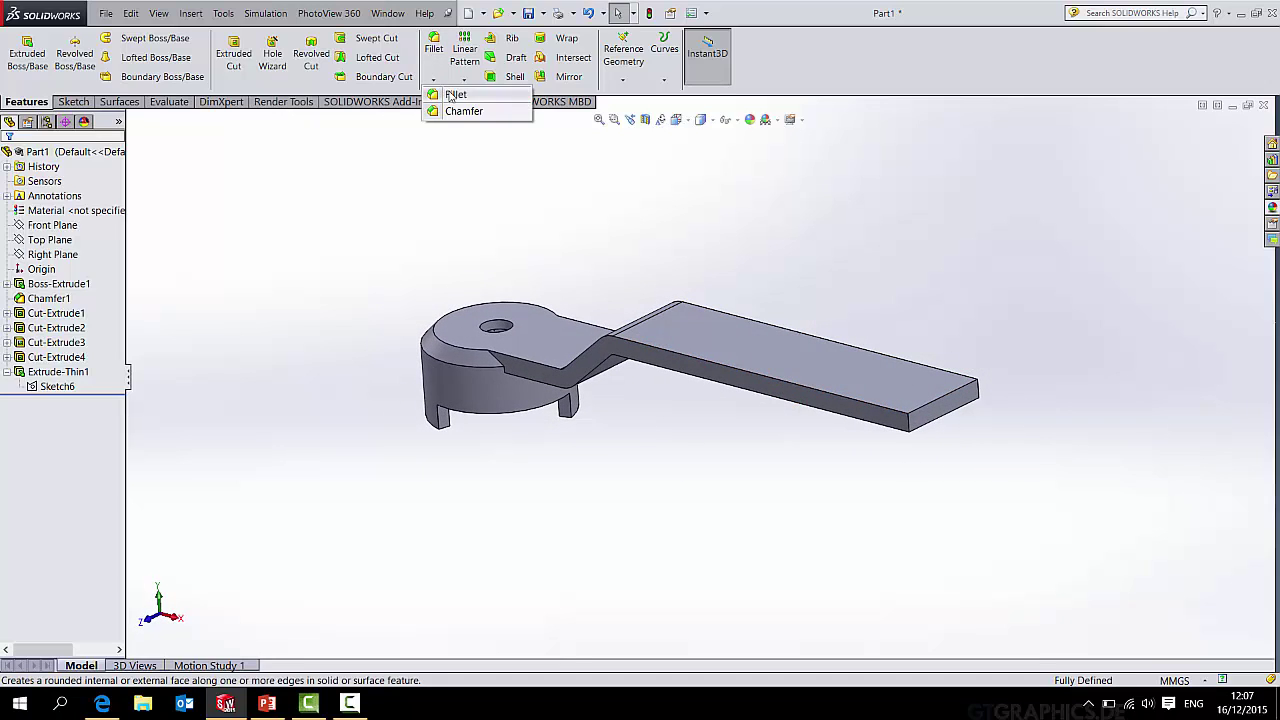
{"action": "left_click", "coordinate": [456, 95]}
{"action": "left_click", "coordinate": [112, 223]}
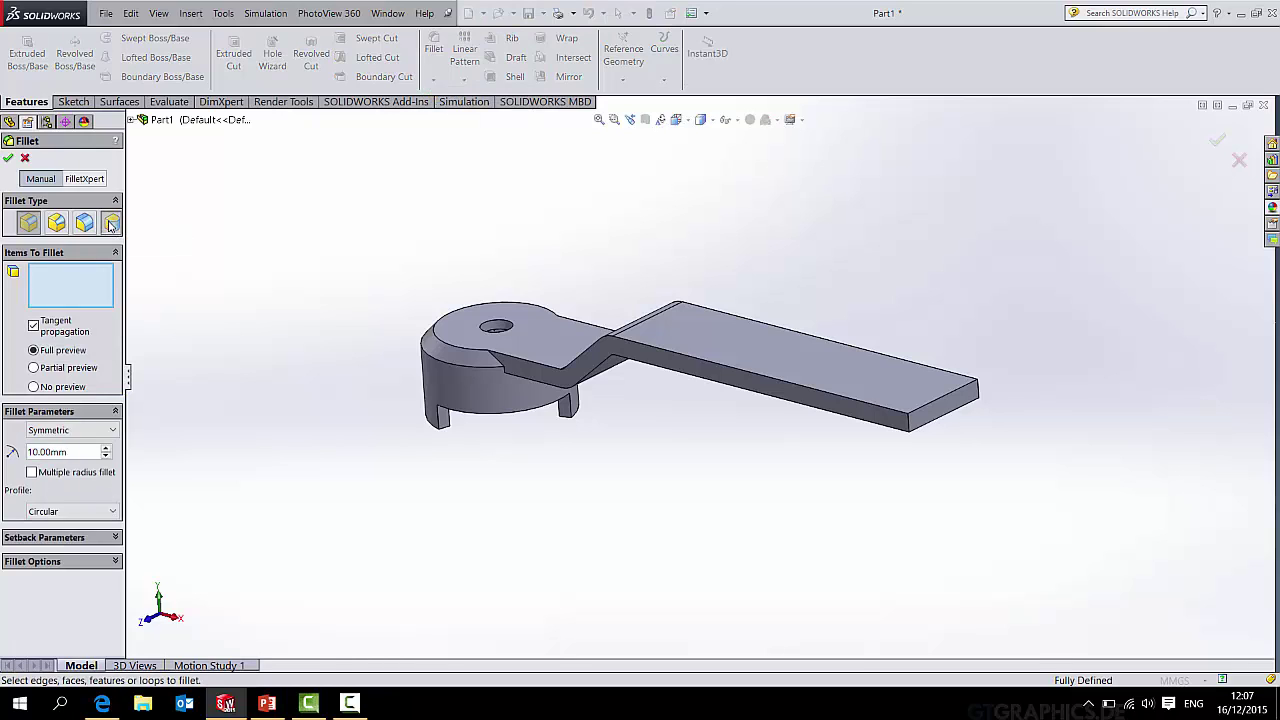
{"action": "left_click", "coordinate": [797, 398]}
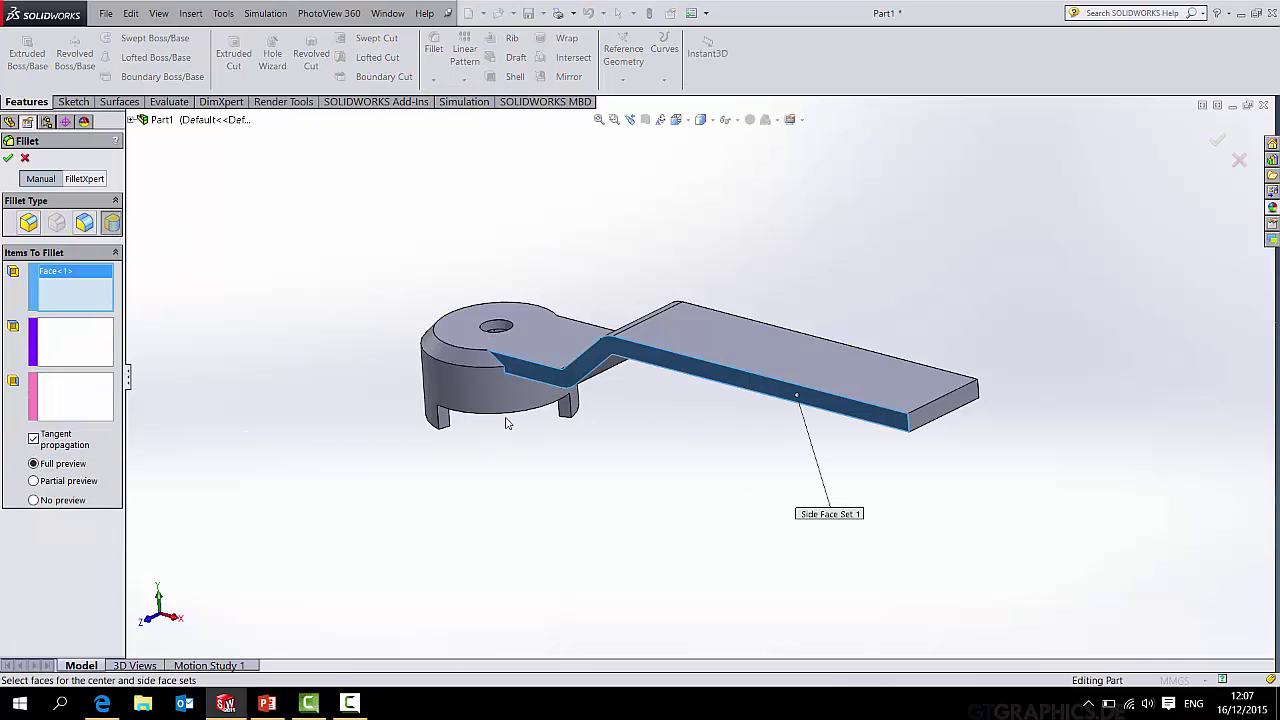
{"action": "left_click", "coordinate": [79, 351]}
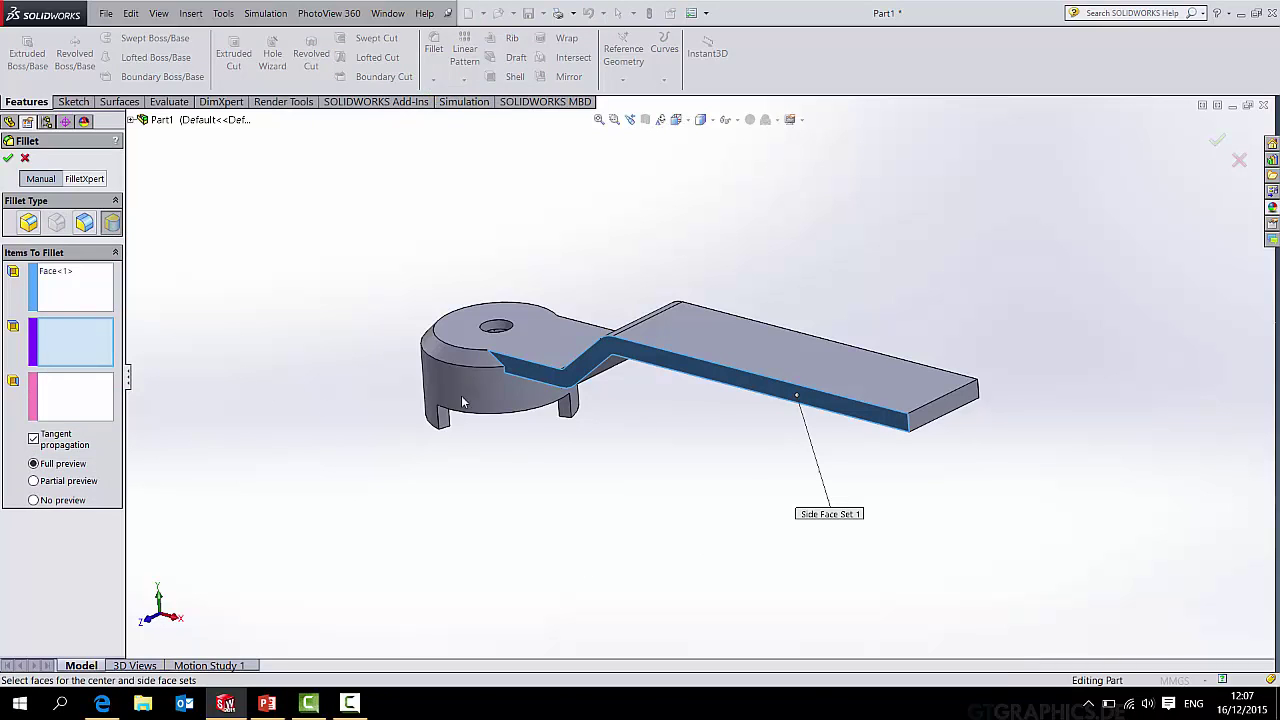
{"action": "left_click", "coordinate": [945, 408]}
{"action": "middle_click_drag", "start_coordinate": [872, 416], "coordinate": [528, 423]}
{"action": "left_click", "coordinate": [108, 395]}
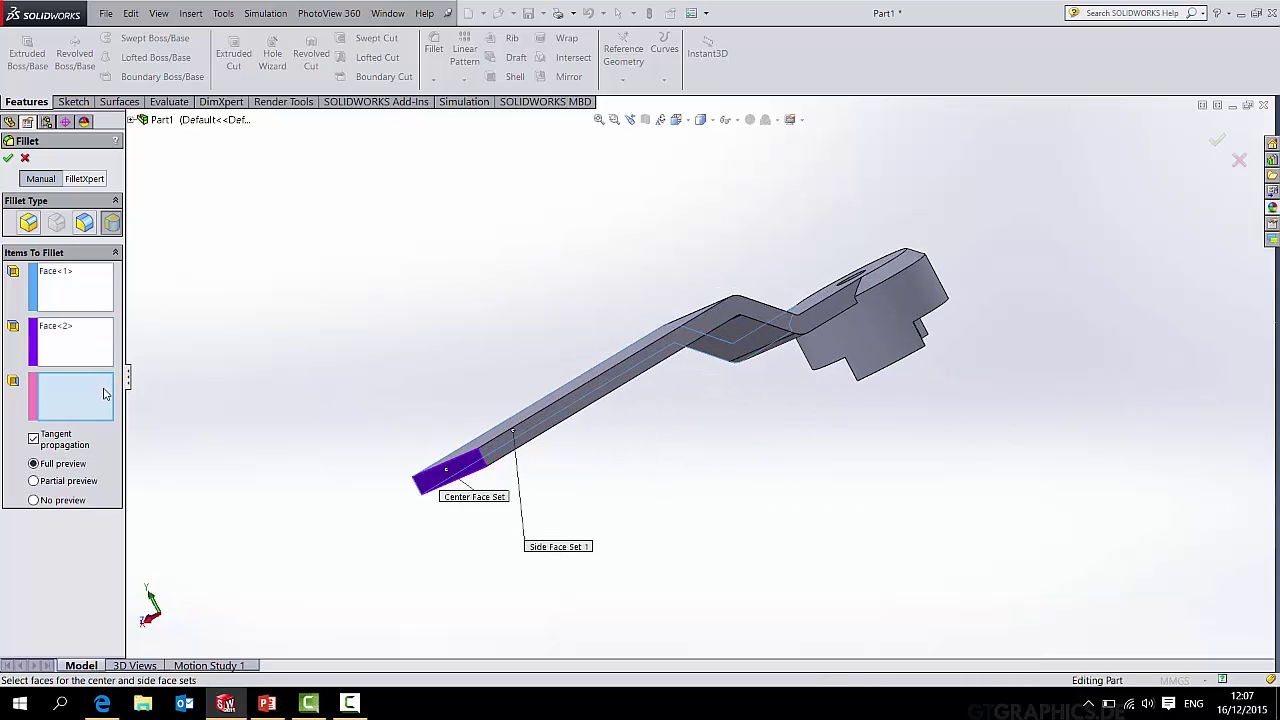
{"action": "left_click", "coordinate": [511, 453]}
{"action": "key", "text": "Return"}
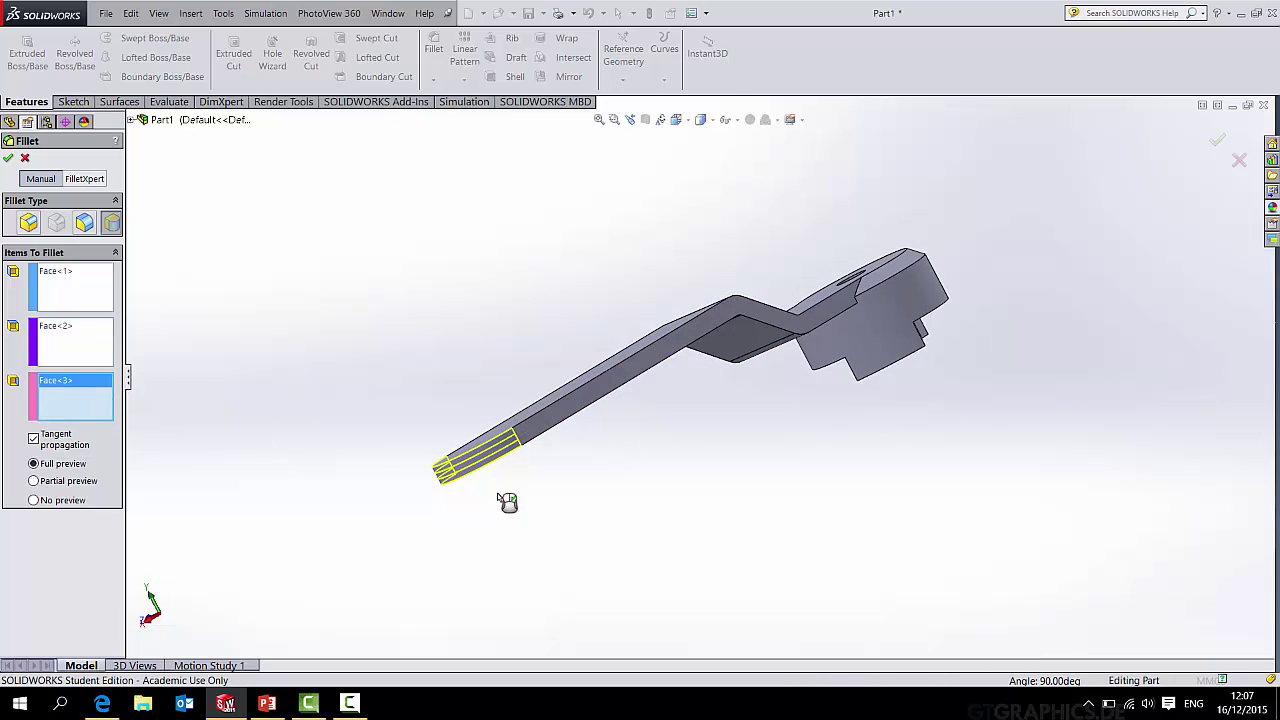
{"action": "middle_click_drag", "start_coordinate": [506, 503], "coordinate": [685, 436]}
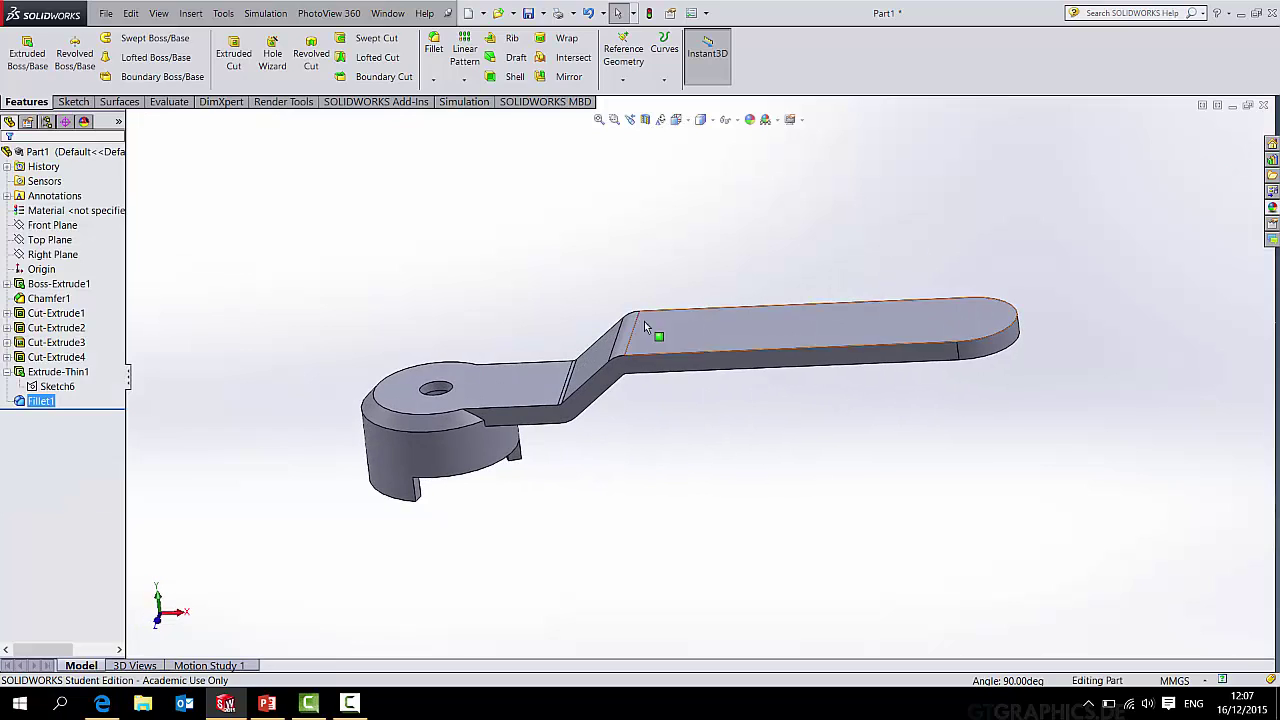
Step: Start a constant-size fillet and select the handle's upper and lower edge chains and the hub edges
{"action": "left_click", "coordinate": [433, 45]}
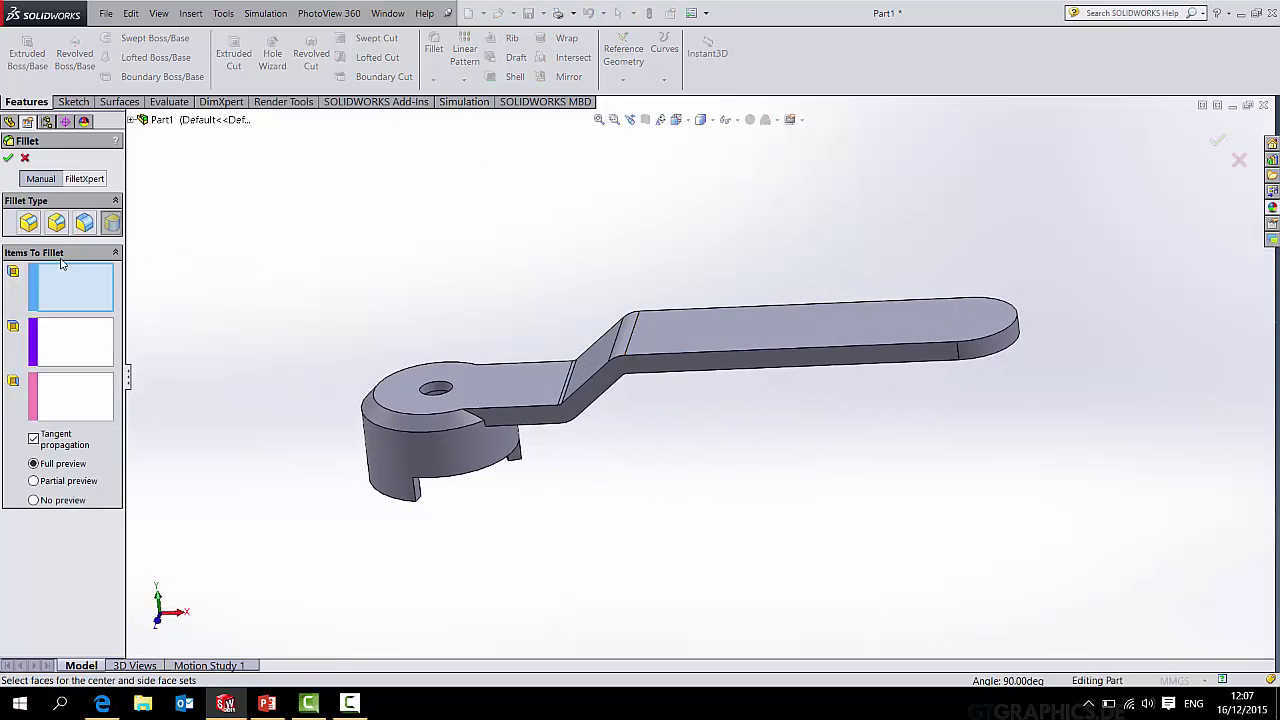
{"action": "left_click", "coordinate": [28, 222]}
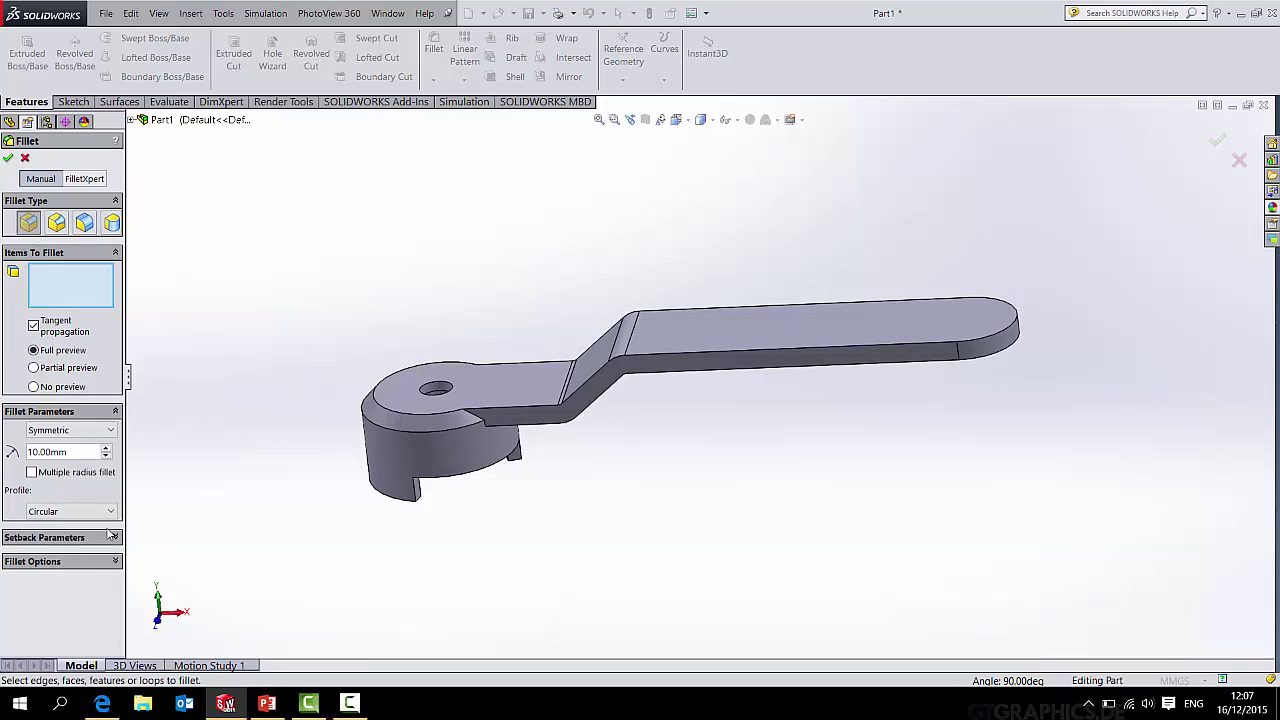
{"action": "type", "text": "1"}
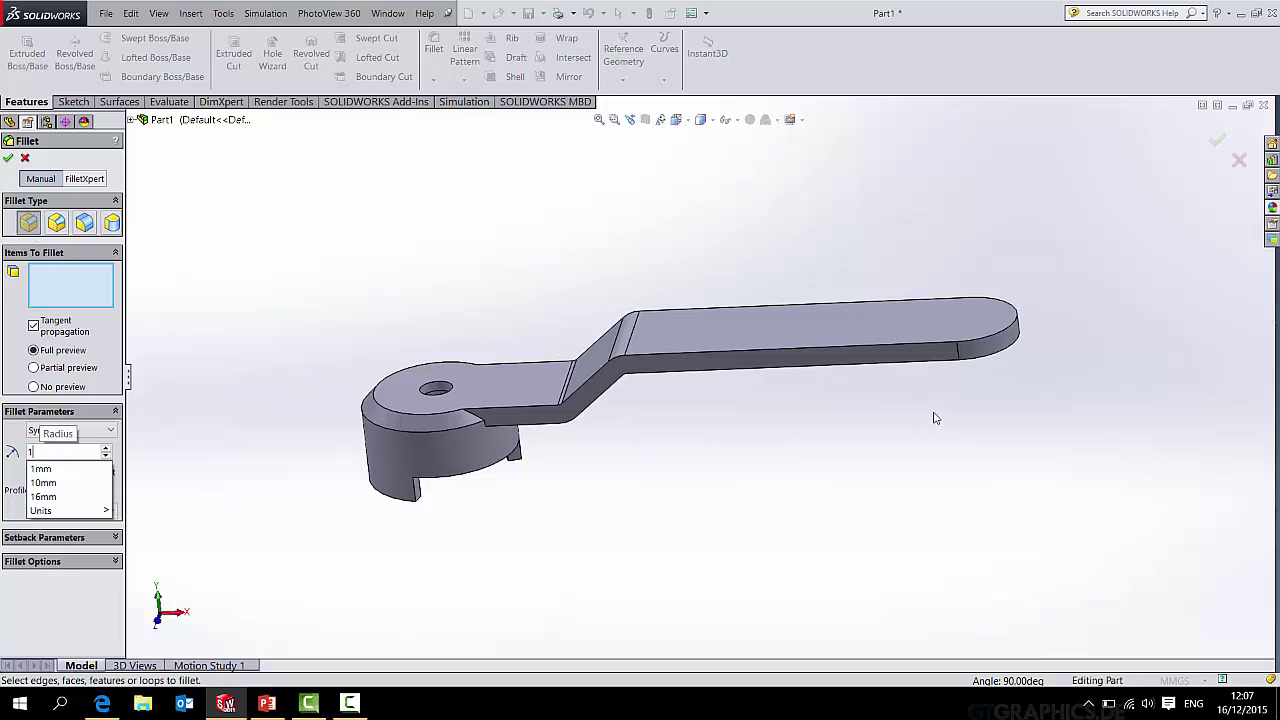
{"action": "left_click", "coordinate": [920, 350]}
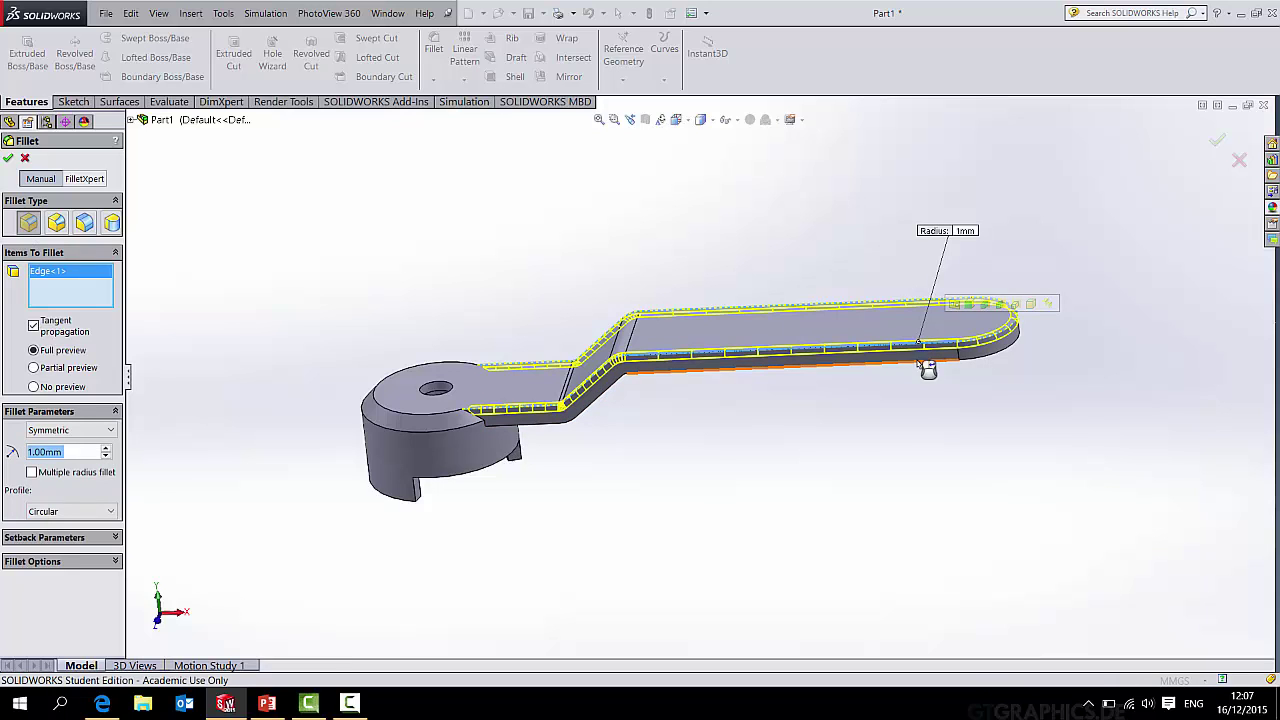
{"action": "left_click", "coordinate": [920, 365]}
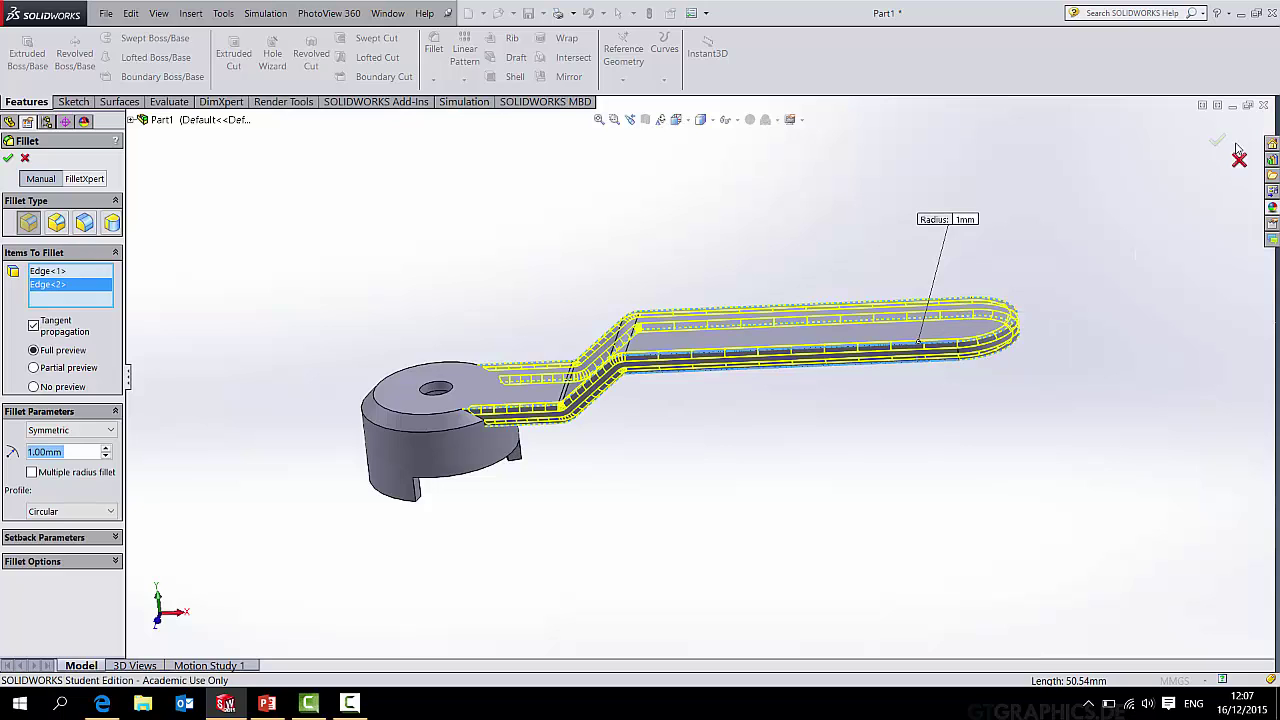
{"action": "scroll", "coordinate": [556, 392], "scroll_direction": "down", "scroll_amount": 5}
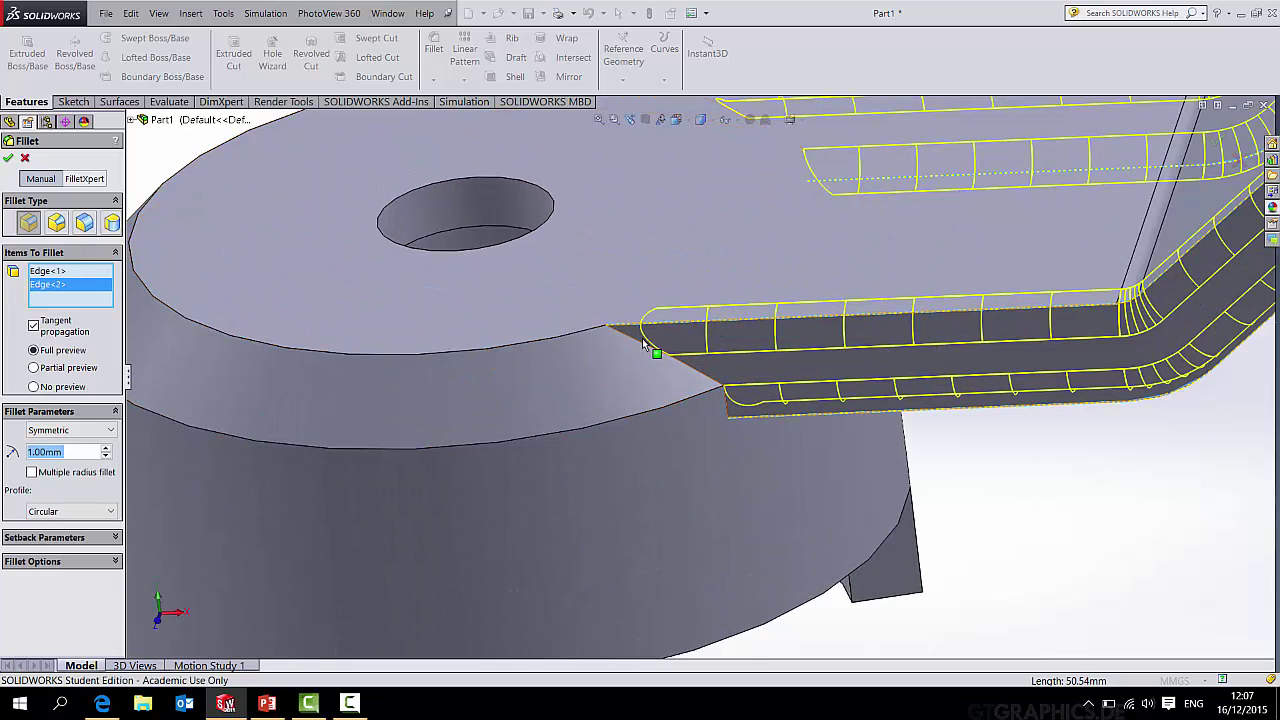
{"action": "left_click", "coordinate": [640, 345]}
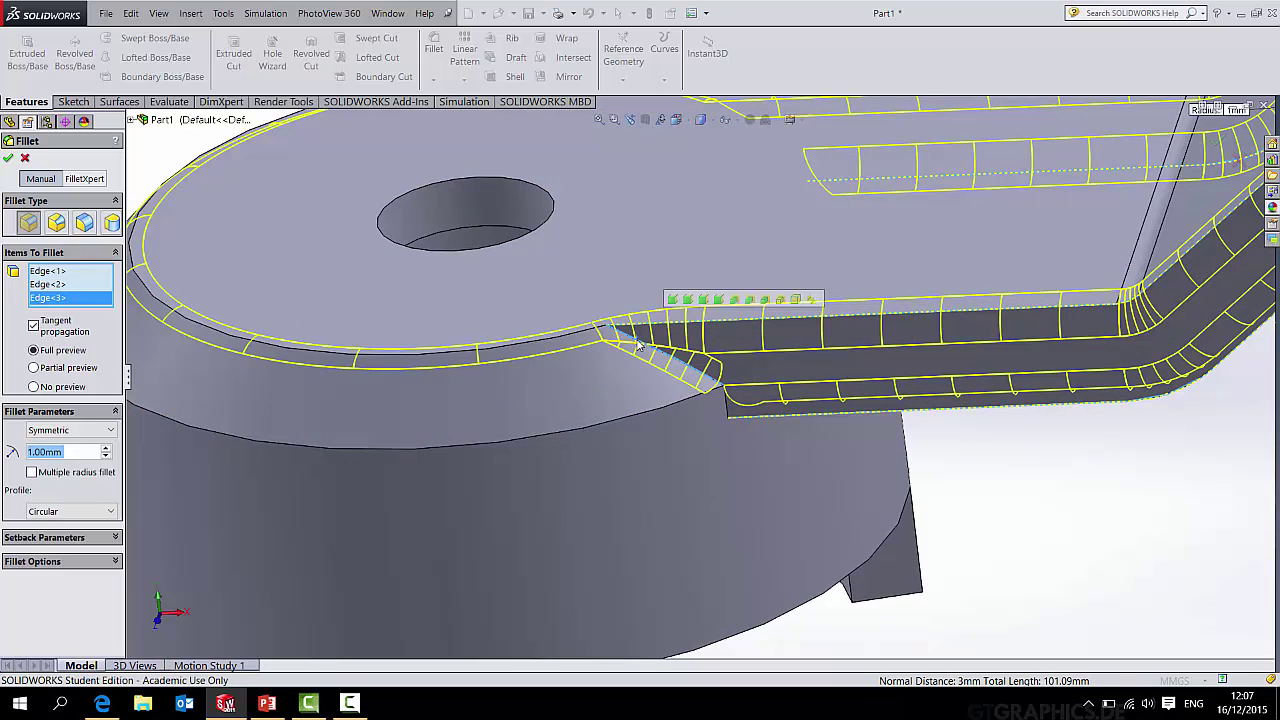
{"action": "left_click", "coordinate": [728, 410]}
{"action": "scroll", "coordinate": [729, 412], "scroll_direction": "up", "scroll_amount": 8}
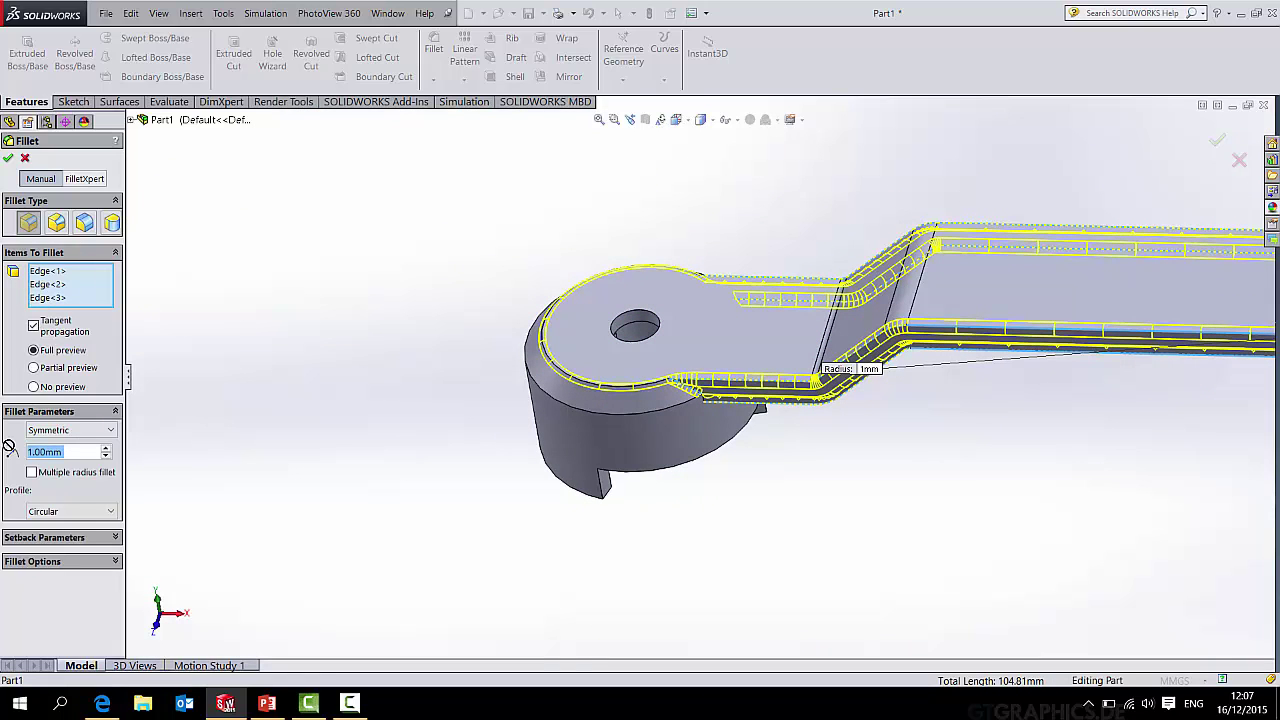
Step: Set the fillet radius to 0.5 mm and accept it as Fillet2
{"action": "type", "text": "0.5"}
{"action": "key", "text": "Return"}
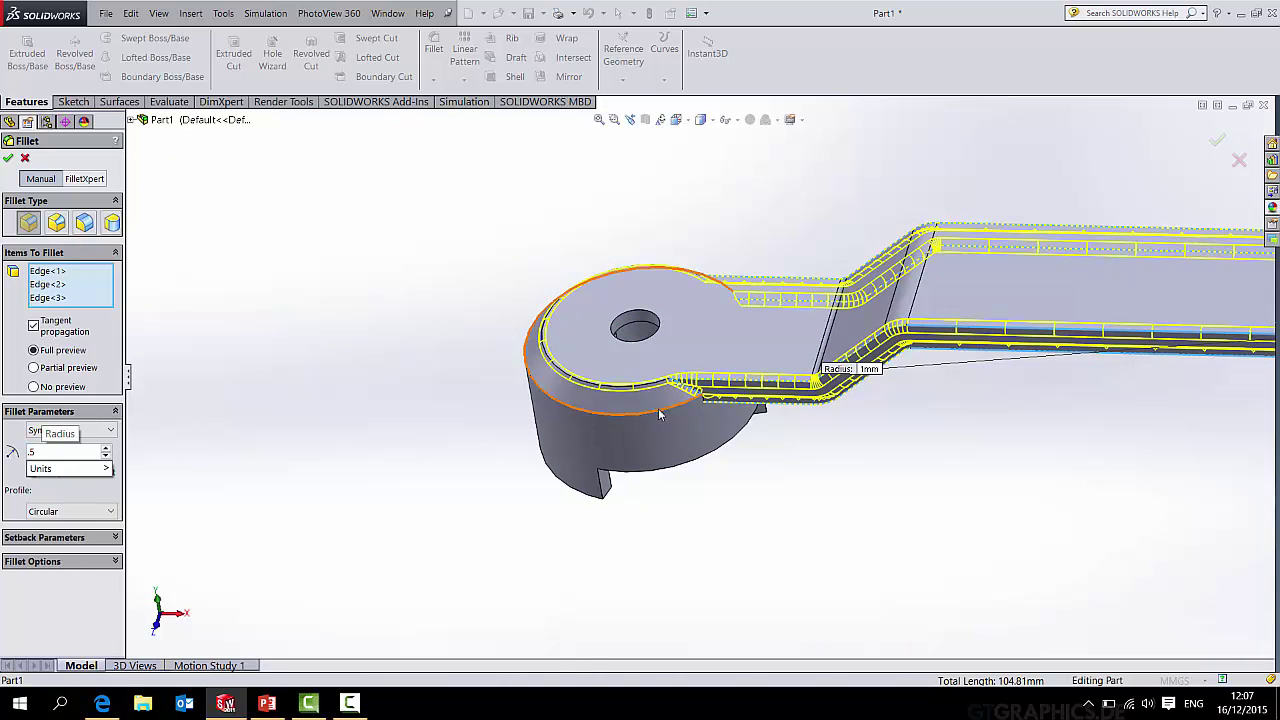
{"action": "scroll", "coordinate": [705, 418], "scroll_direction": "down", "scroll_amount": 5}
{"action": "scroll", "coordinate": [702, 412], "scroll_direction": "down", "scroll_amount": 3}
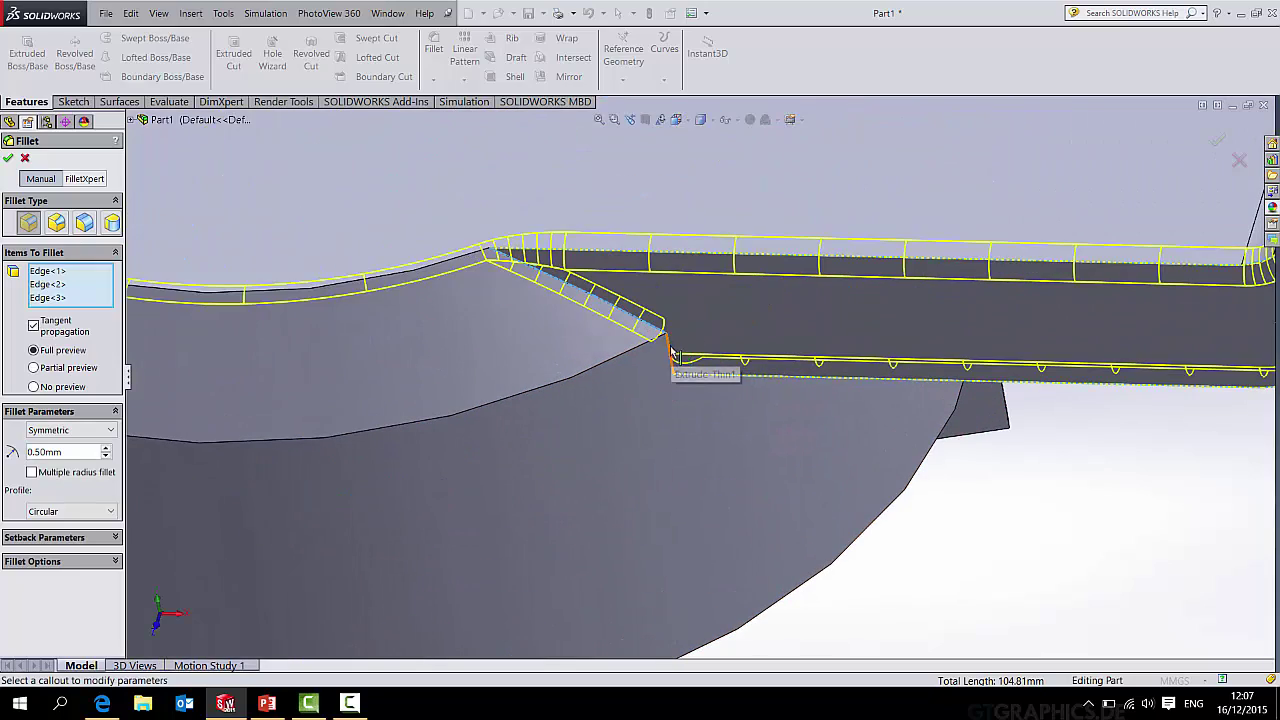
{"action": "scroll", "coordinate": [692, 374], "scroll_direction": "up", "scroll_amount": 5}
{"action": "middle_click_drag", "start_coordinate": [692, 374], "coordinate": [757, 398]}
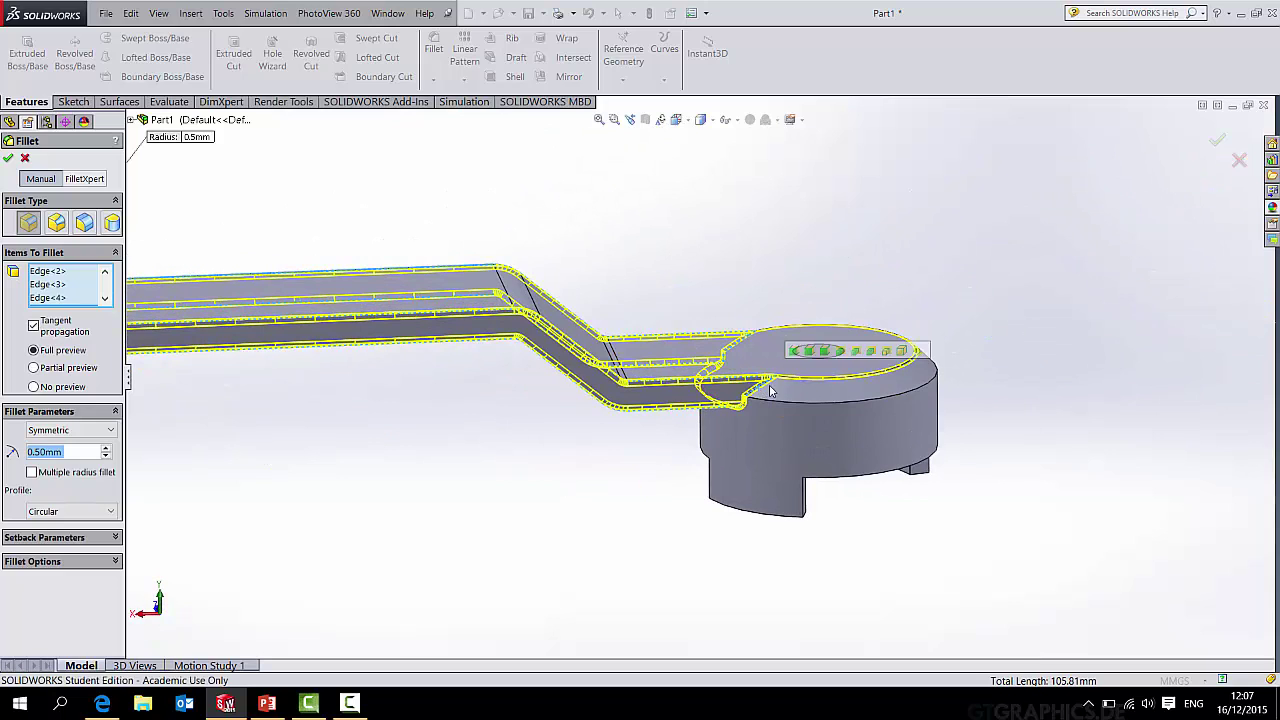
{"action": "left_click", "coordinate": [1217, 140]}
{"action": "scroll", "coordinate": [932, 300], "scroll_direction": "up", "scroll_amount": 5}
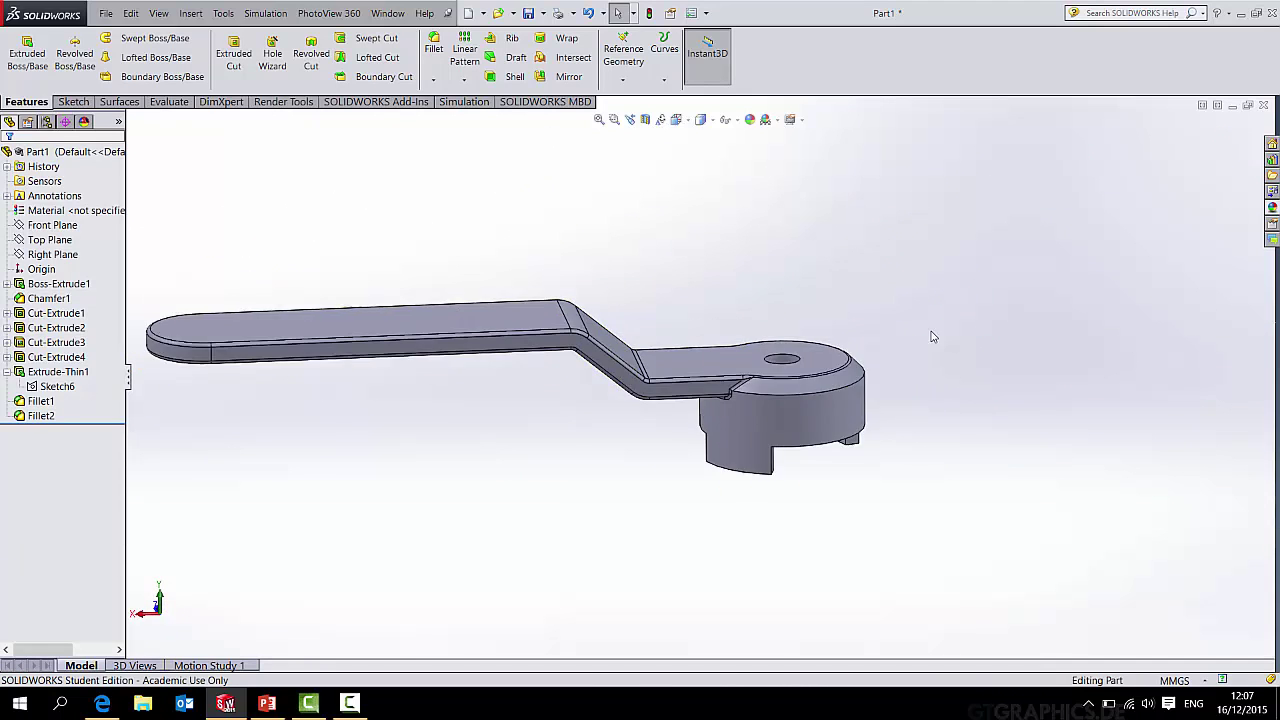
{"action": "middle_click_drag", "start_coordinate": [929, 334], "coordinate": [830, 254]}
{"action": "scroll", "coordinate": [641, 417], "scroll_direction": "down", "scroll_amount": 5}
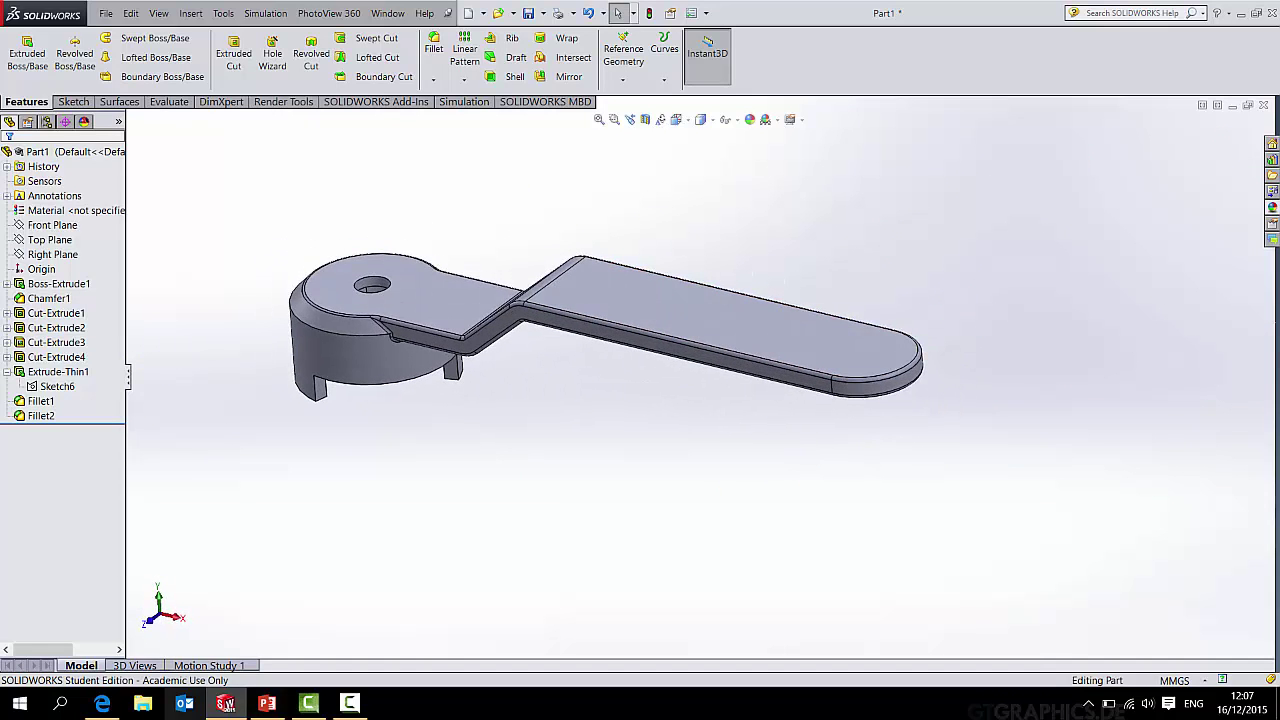
Step: Check the render A reference image on the desktop, then return to SOLIDWORKS
{"action": "left_click", "coordinate": [1232, 6]}
{"action": "double_click", "coordinate": [183, 45]}
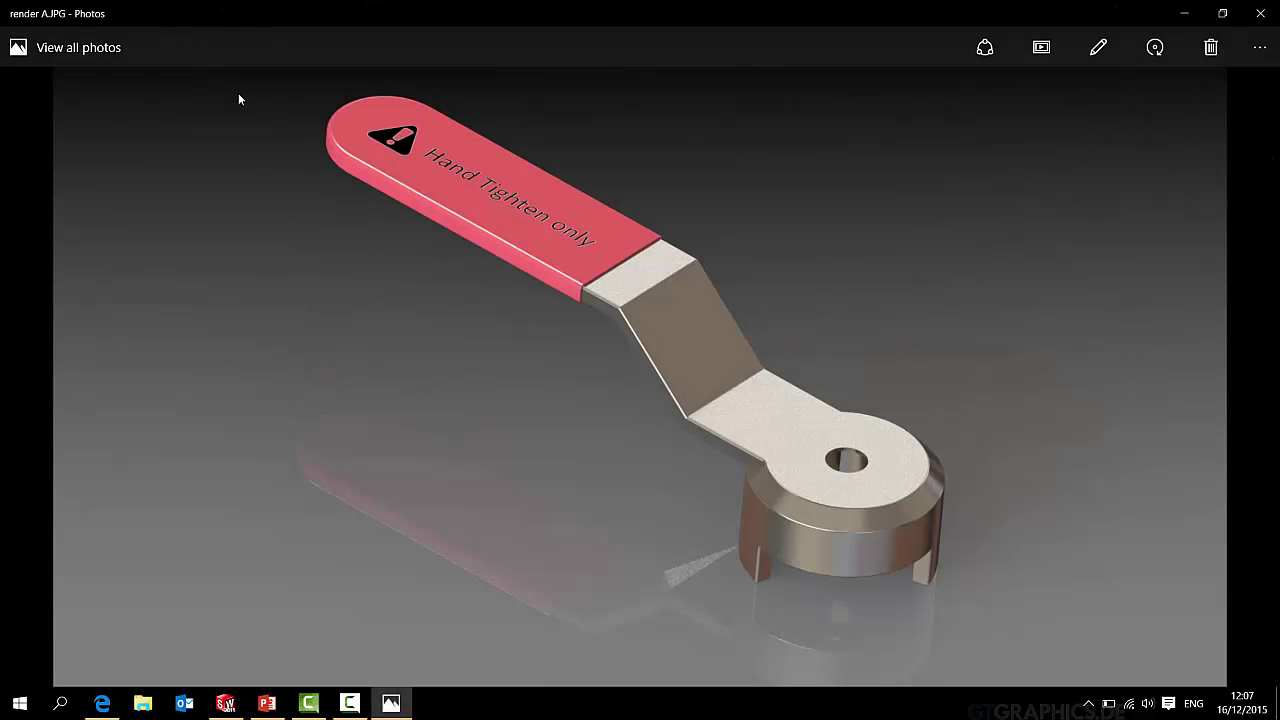
{"action": "left_click", "coordinate": [1183, 13]}
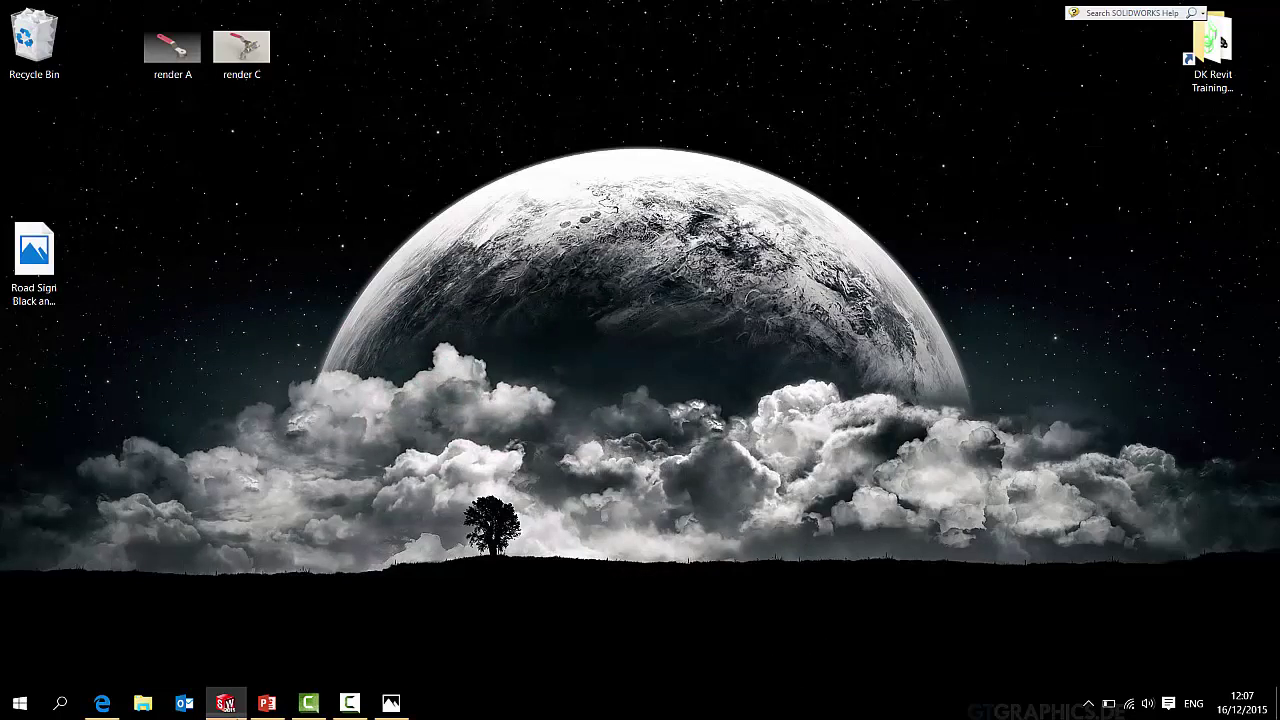
{"action": "left_click", "coordinate": [225, 703]}
{"action": "middle_click_drag", "start_coordinate": [591, 362], "coordinate": [667, 352]}
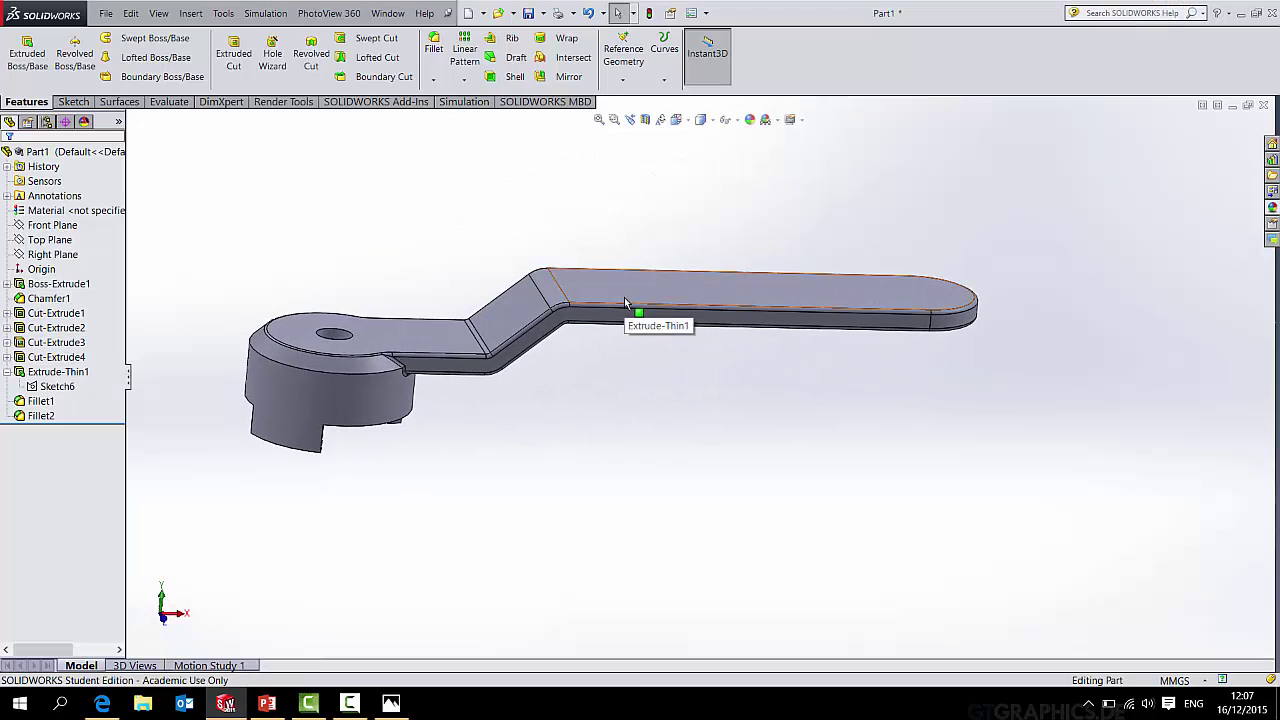
Step: Add Plane1 with Right Plane as first reference at a 40 mm offset
{"action": "mouse_move", "coordinate": [624, 297]}
{"action": "middle_mouse_down"}
{"action": "mouse_move", "coordinate": [628, 330]}
{"action": "mouse_move", "coordinate": [645, 285]}
{"action": "middle_mouse_up"}
{"action": "left_click", "coordinate": [624, 55]}
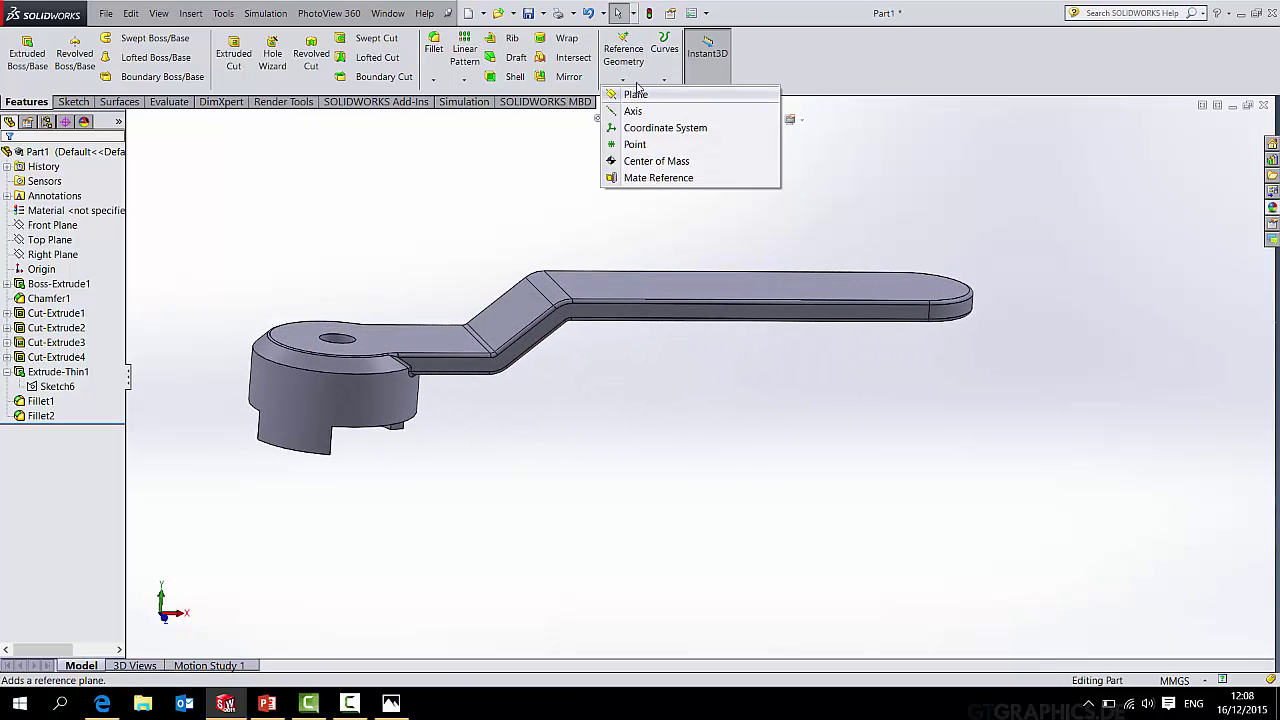
{"action": "left_click", "coordinate": [636, 93]}
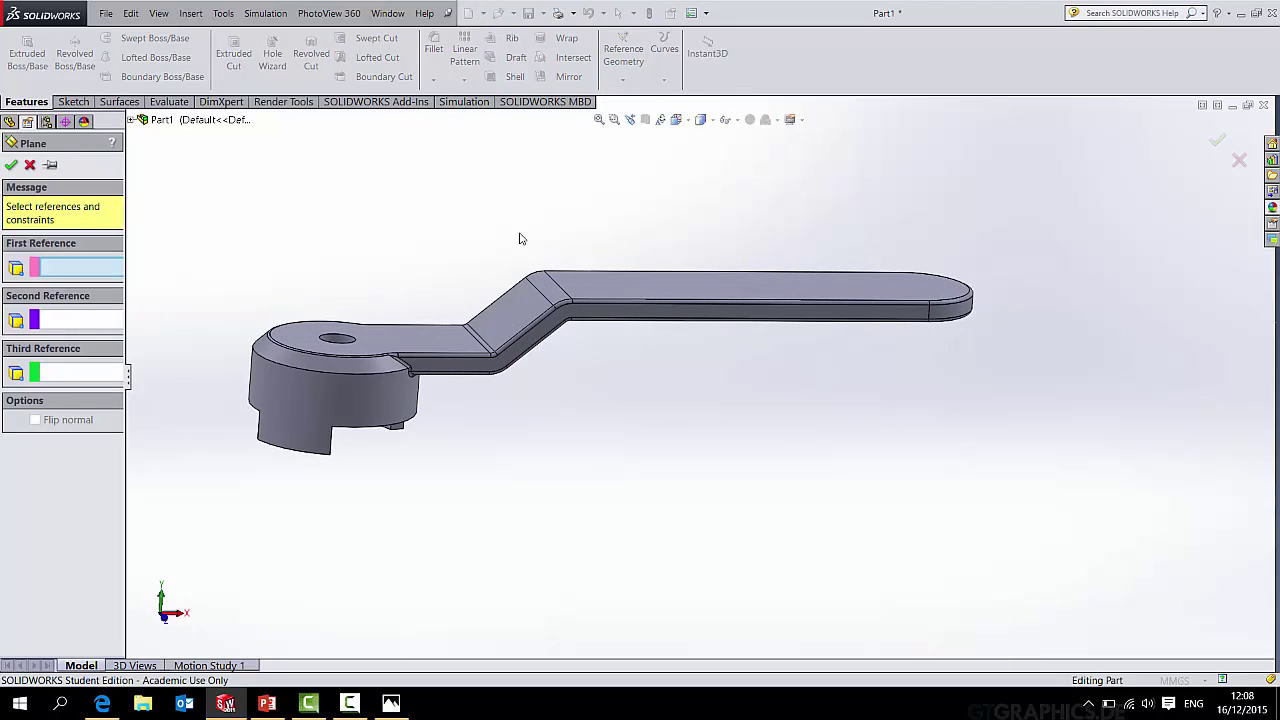
{"action": "left_click", "coordinate": [143, 119]}
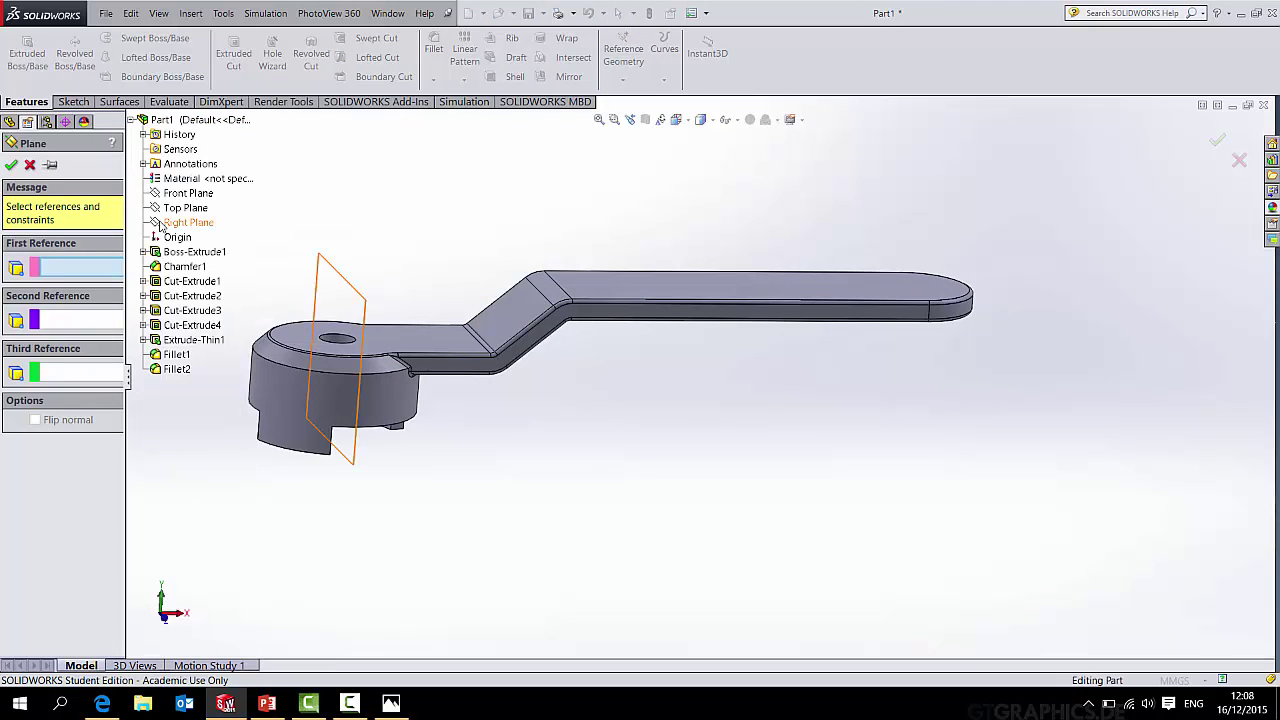
{"action": "left_click", "coordinate": [162, 223]}
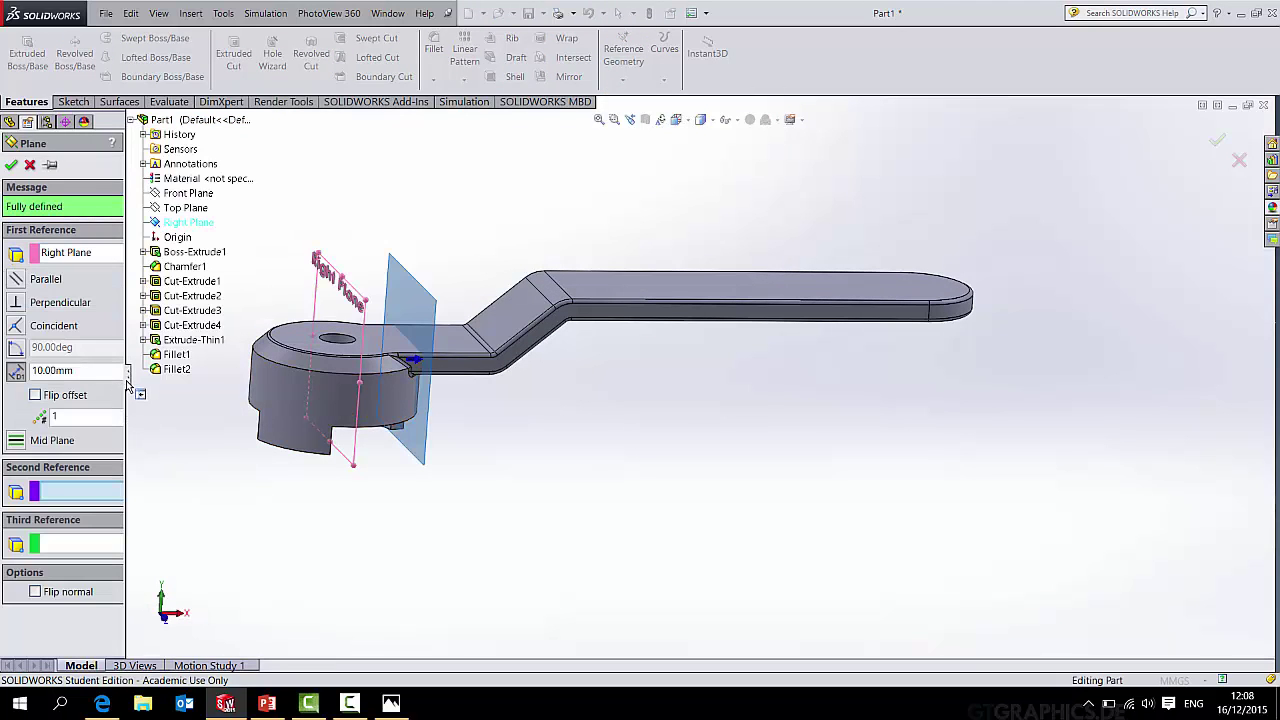
{"action": "left_click_drag", "start_coordinate": [128, 385], "coordinate": [203, 380]}
{"action": "scroll", "coordinate": [189, 372], "scroll_direction": "up", "scroll_amount": 3}
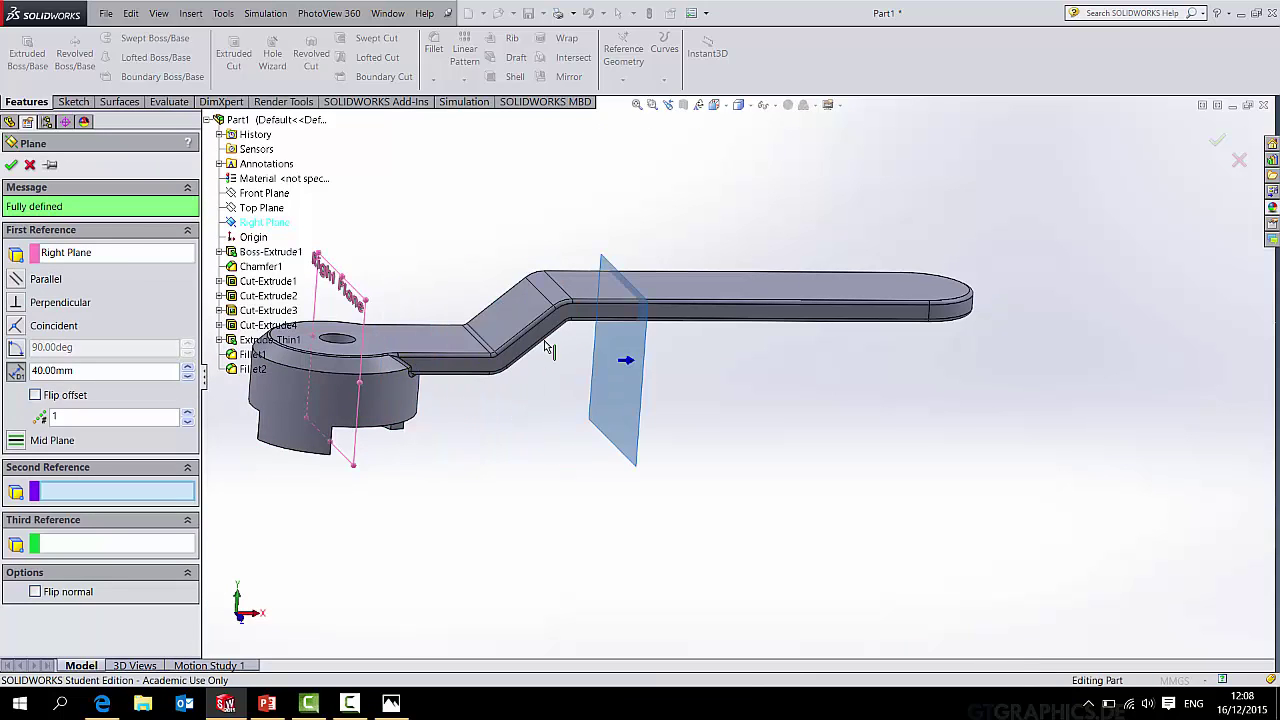
{"action": "middle_click_drag", "start_coordinate": [546, 347], "coordinate": [889, 314]}
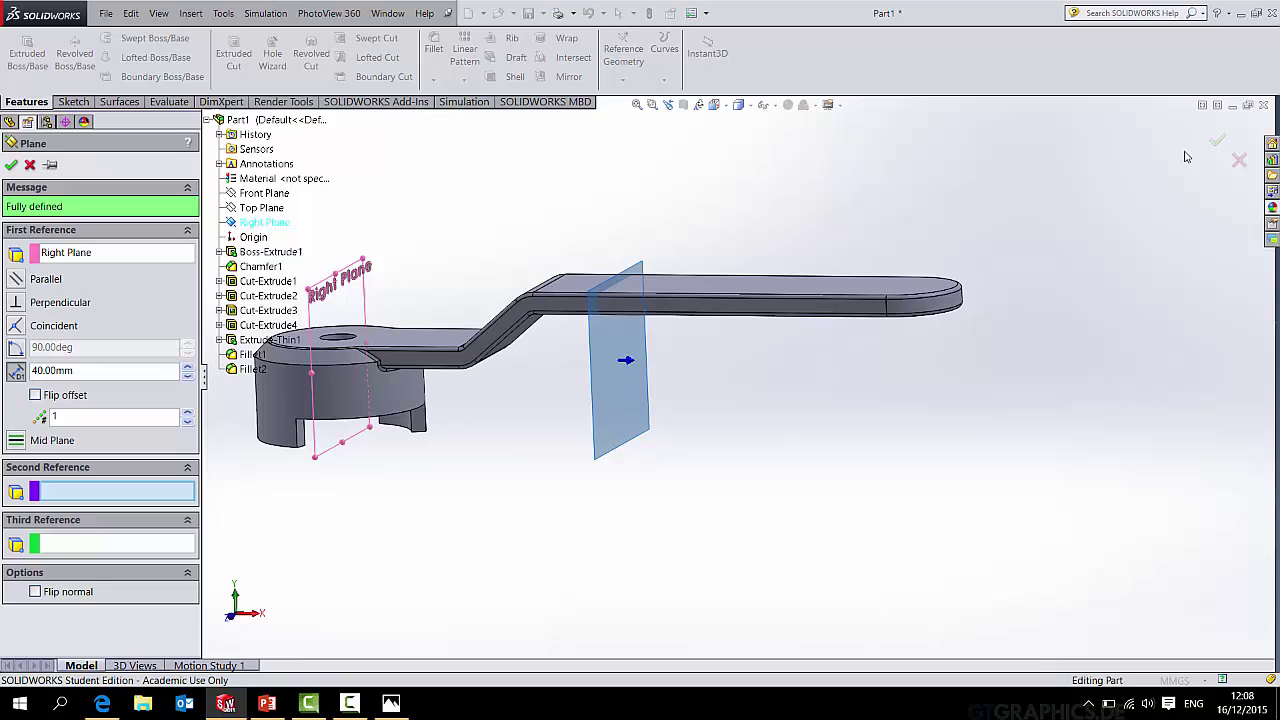
{"action": "left_click", "coordinate": [1217, 140]}
Step: Split the part at Plane1 with Cut Part, keeping both the handle-side and head-side bodies
{"action": "middle_click_drag", "start_coordinate": [694, 383], "coordinate": [881, 325]}
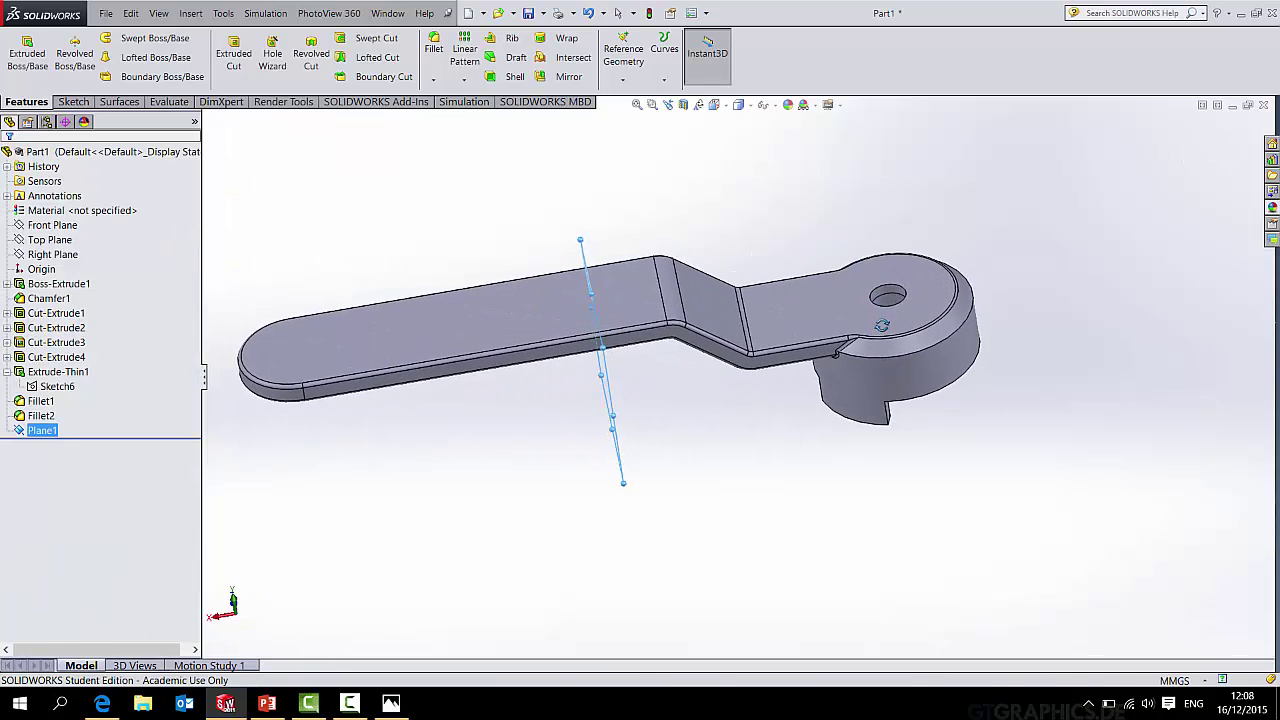
{"action": "left_click", "coordinate": [190, 13]}
{"action": "mouse_move", "coordinate": [213, 72]}
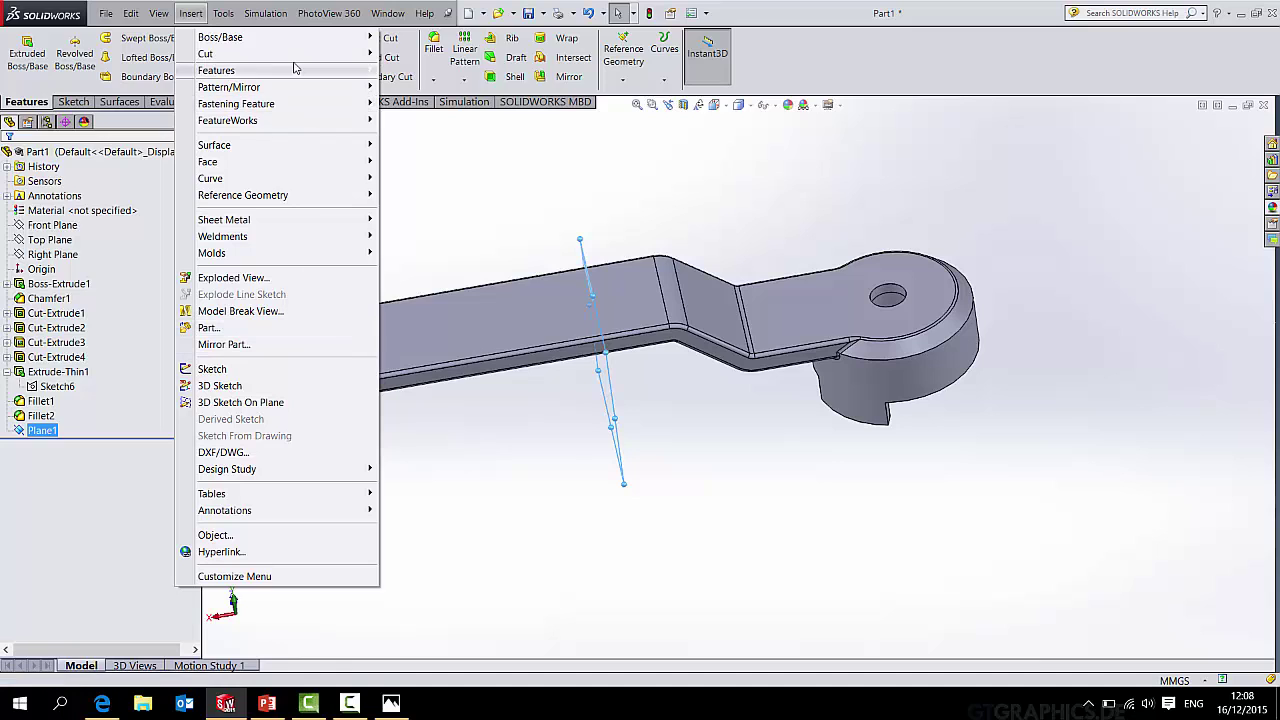
{"action": "mouse_move", "coordinate": [295, 68]}
{"action": "left_click", "coordinate": [420, 349]}
{"action": "middle_click_drag", "start_coordinate": [554, 420], "coordinate": [531, 341]}
{"action": "left_click", "coordinate": [101, 319]}
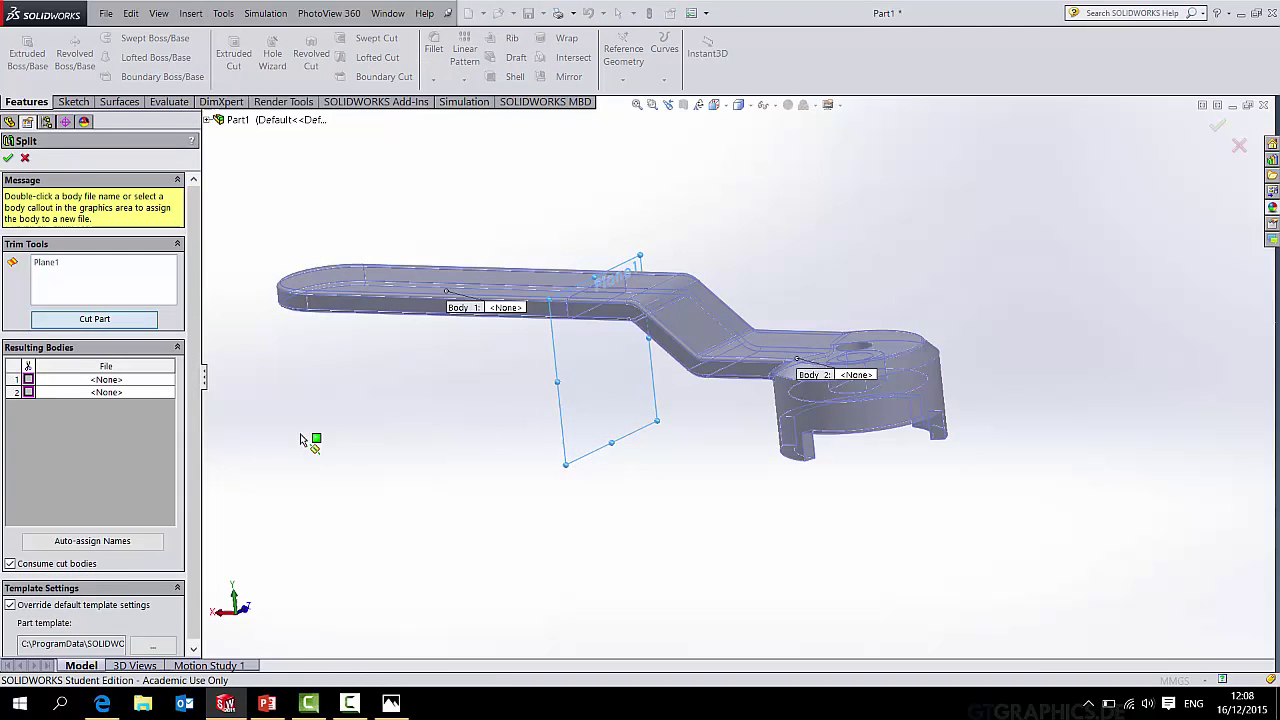
{"action": "left_click", "coordinate": [410, 300]}
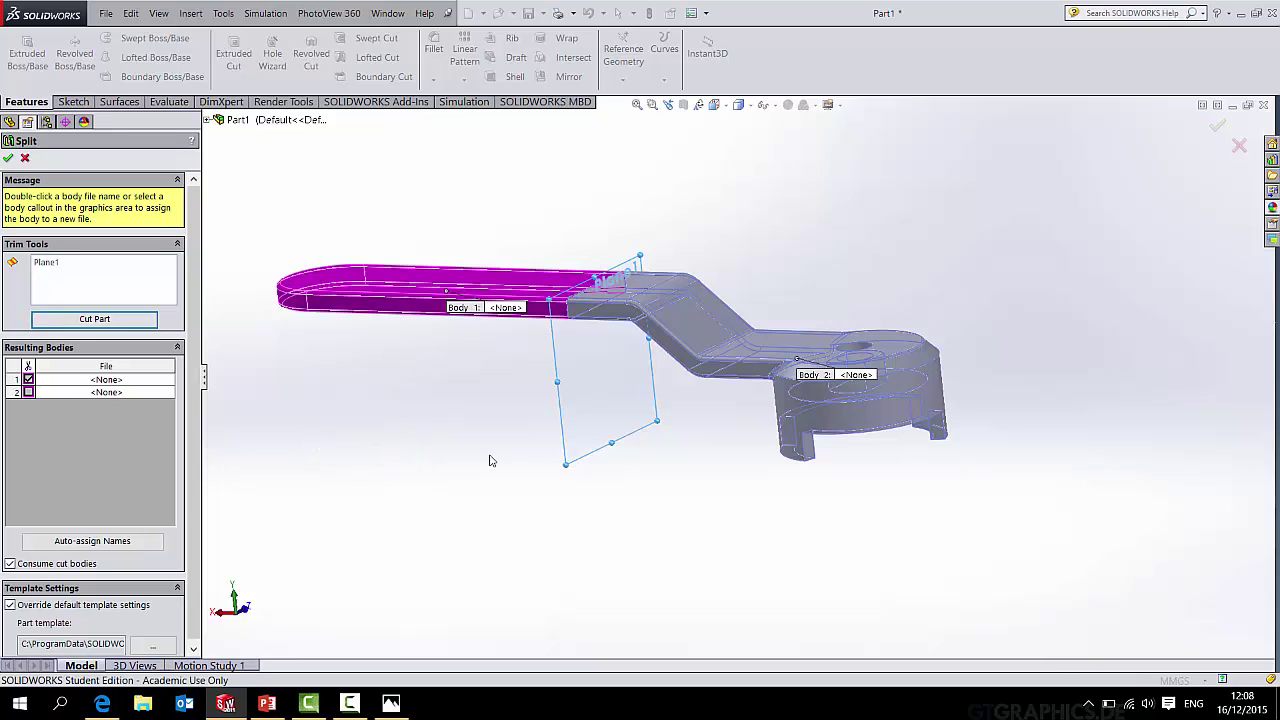
{"action": "left_click", "coordinate": [800, 435]}
{"action": "middle_click_drag", "start_coordinate": [750, 441], "coordinate": [703, 451]}
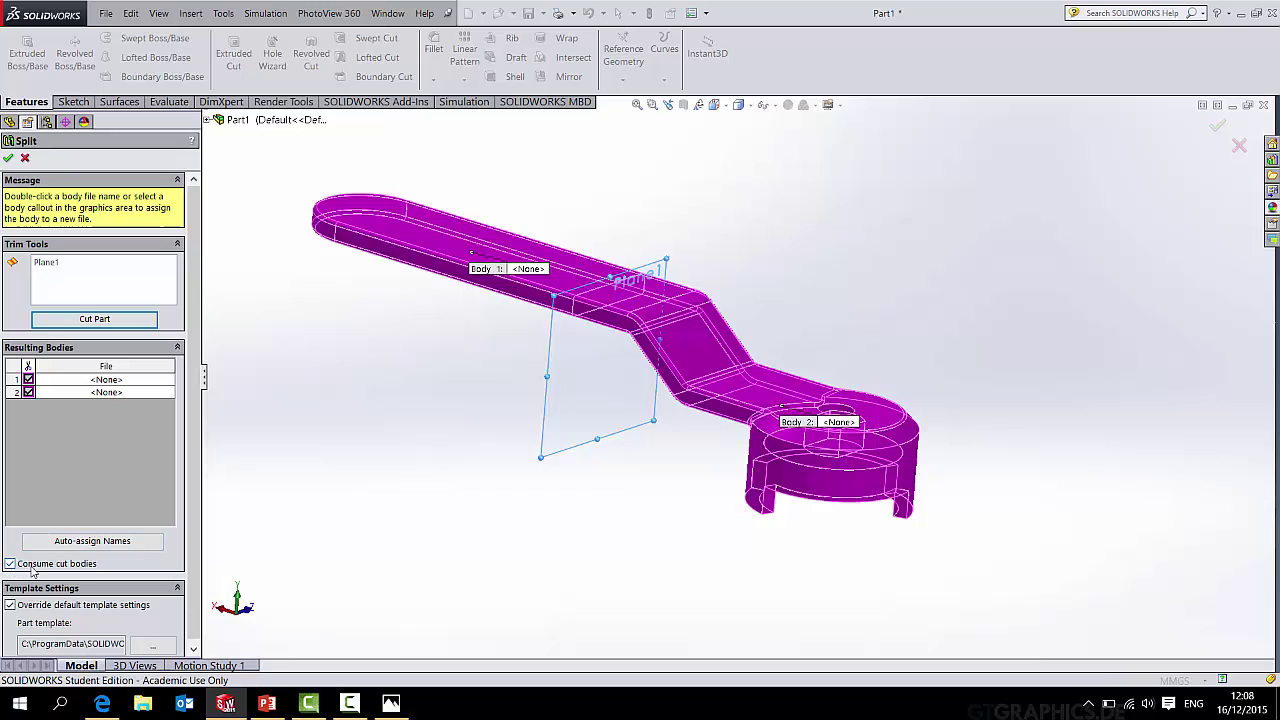
{"action": "left_click", "coordinate": [9, 159]}
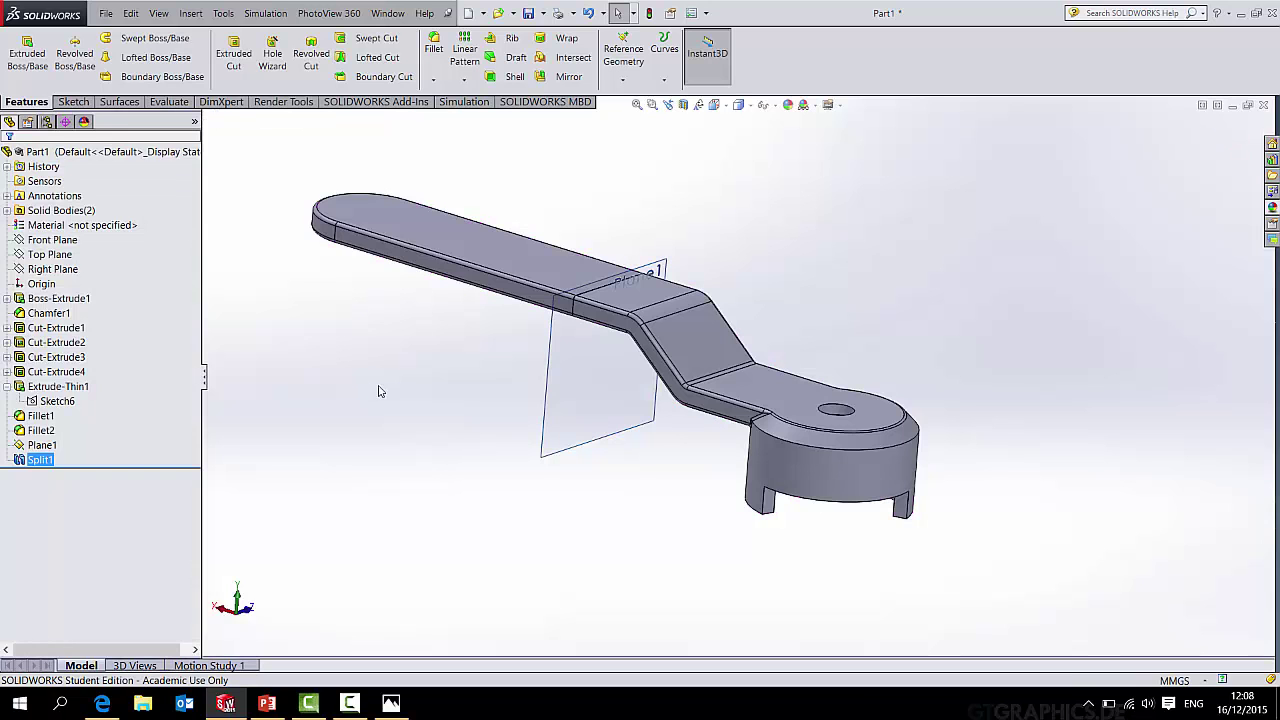
Step: Expand Solid Bodies and rename the first split body to Handle
{"action": "right_click", "coordinate": [566, 346]}
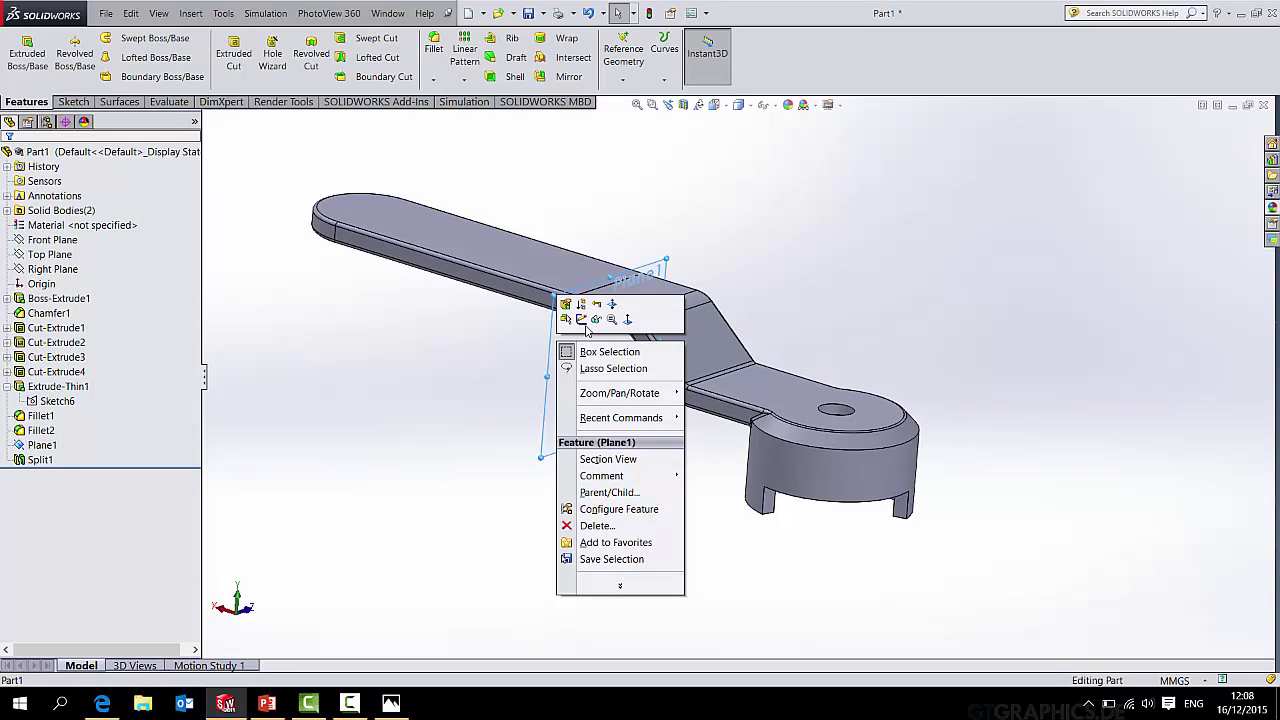
{"action": "key", "text": "Escape"}
{"action": "left_click", "coordinate": [22, 212]}
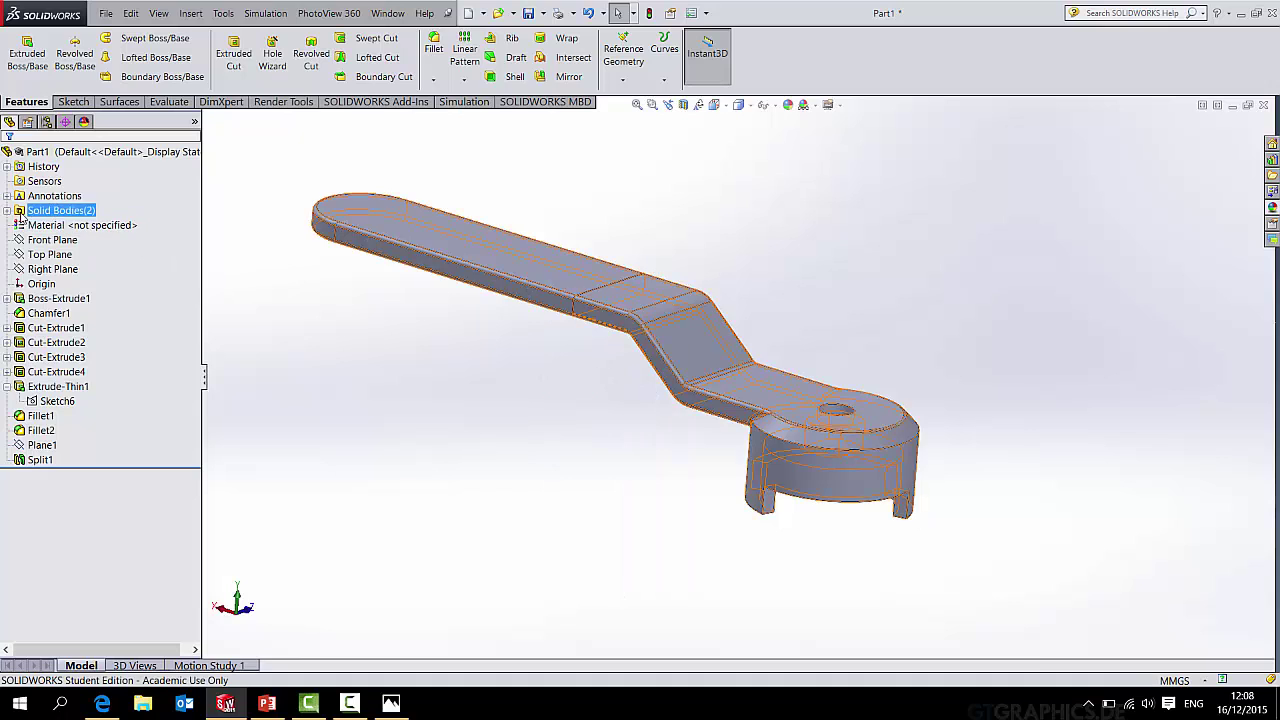
{"action": "left_click", "coordinate": [7, 210]}
{"action": "left_click", "coordinate": [47, 226]}
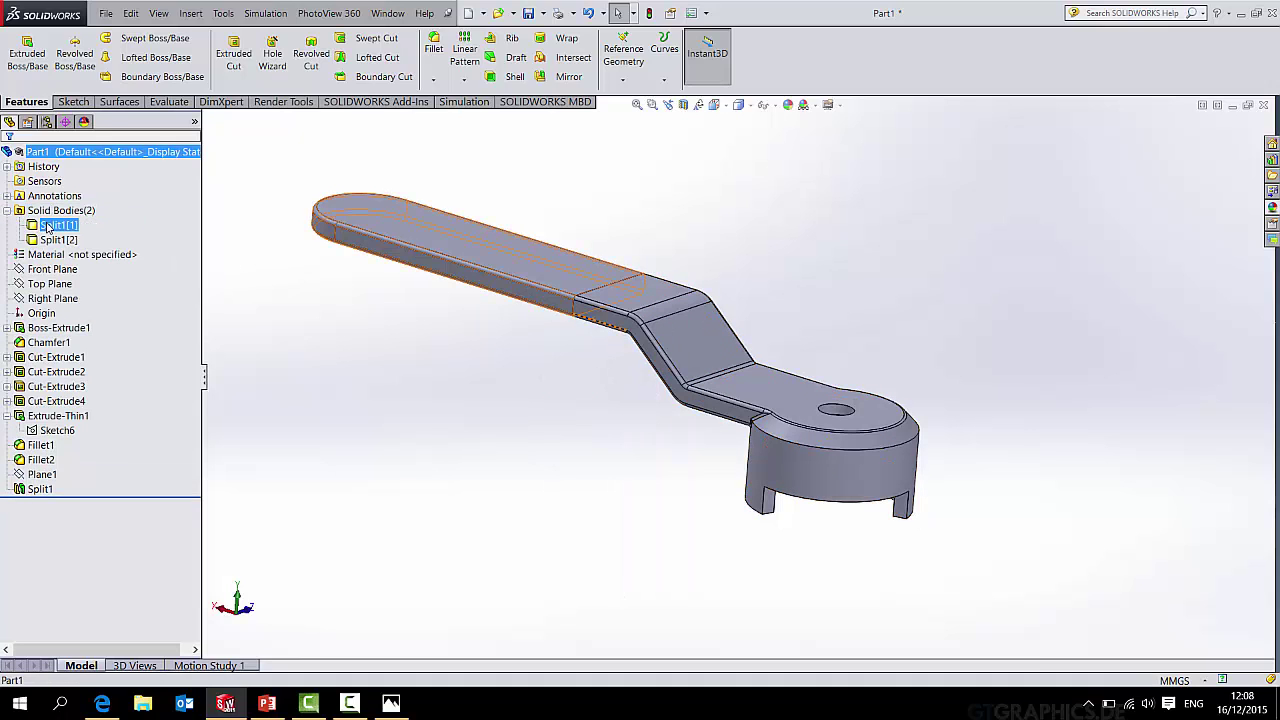
{"action": "left_click", "coordinate": [59, 227]}
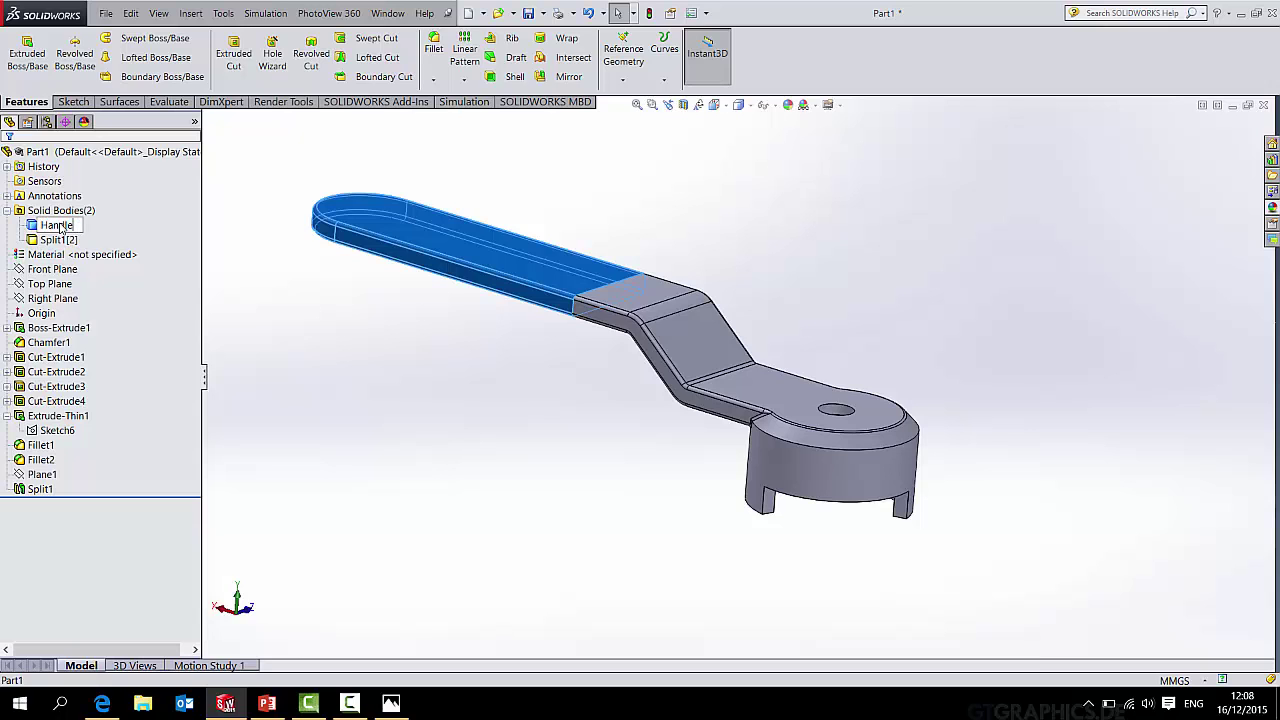
{"action": "left_click", "coordinate": [384, 320]}
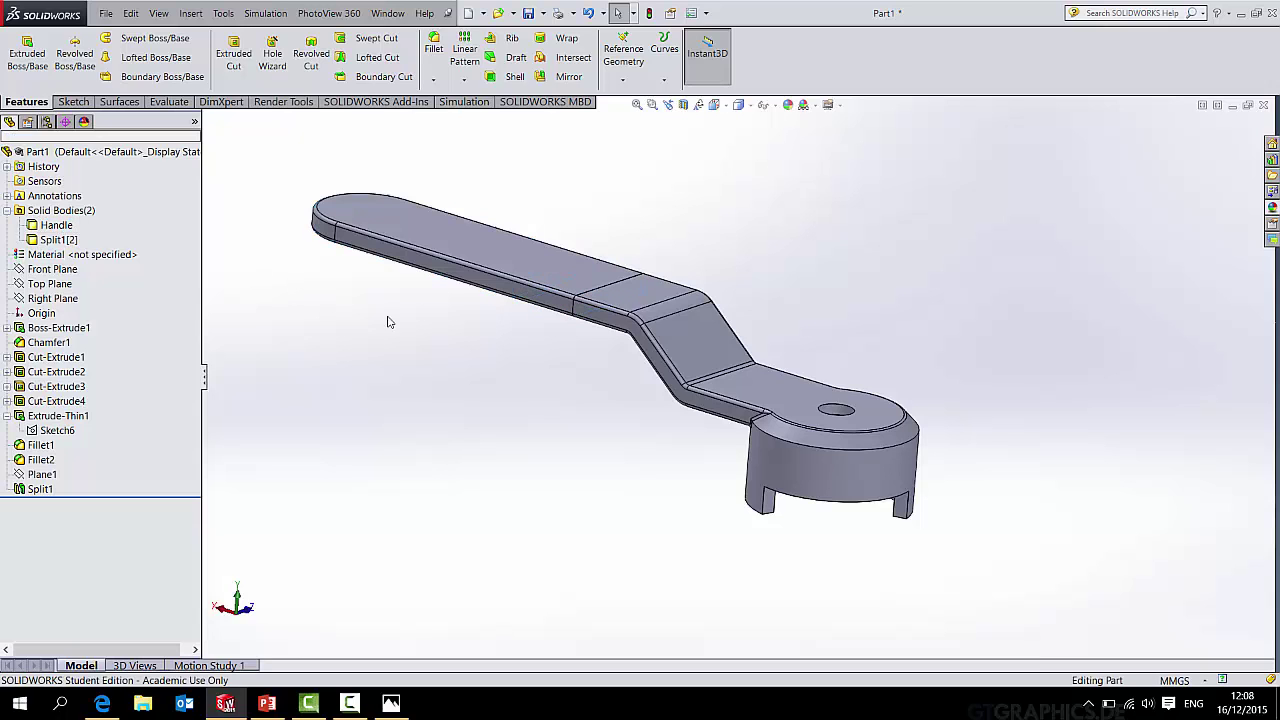
Step: Rename the second split body to Head and hide it
{"action": "left_click", "coordinate": [53, 241]}
{"action": "left_click", "coordinate": [58, 241]}
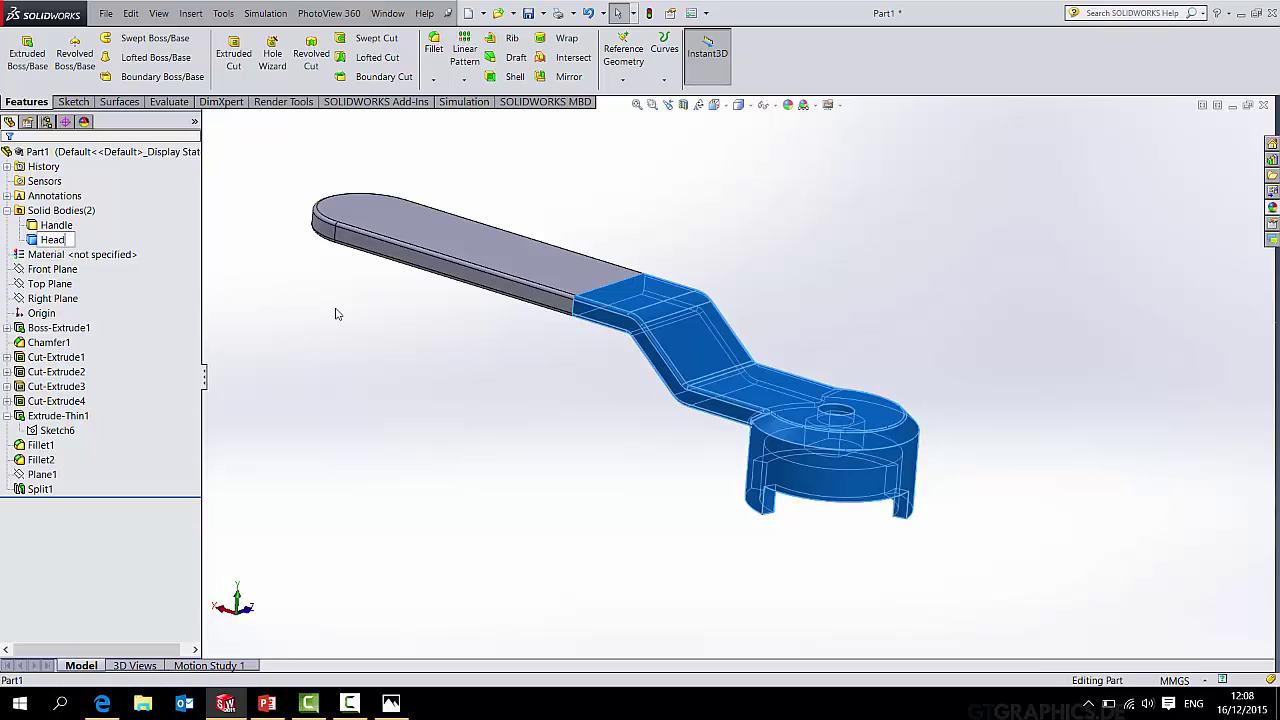
{"action": "key", "text": "Return"}
{"action": "right_click", "coordinate": [50, 240]}
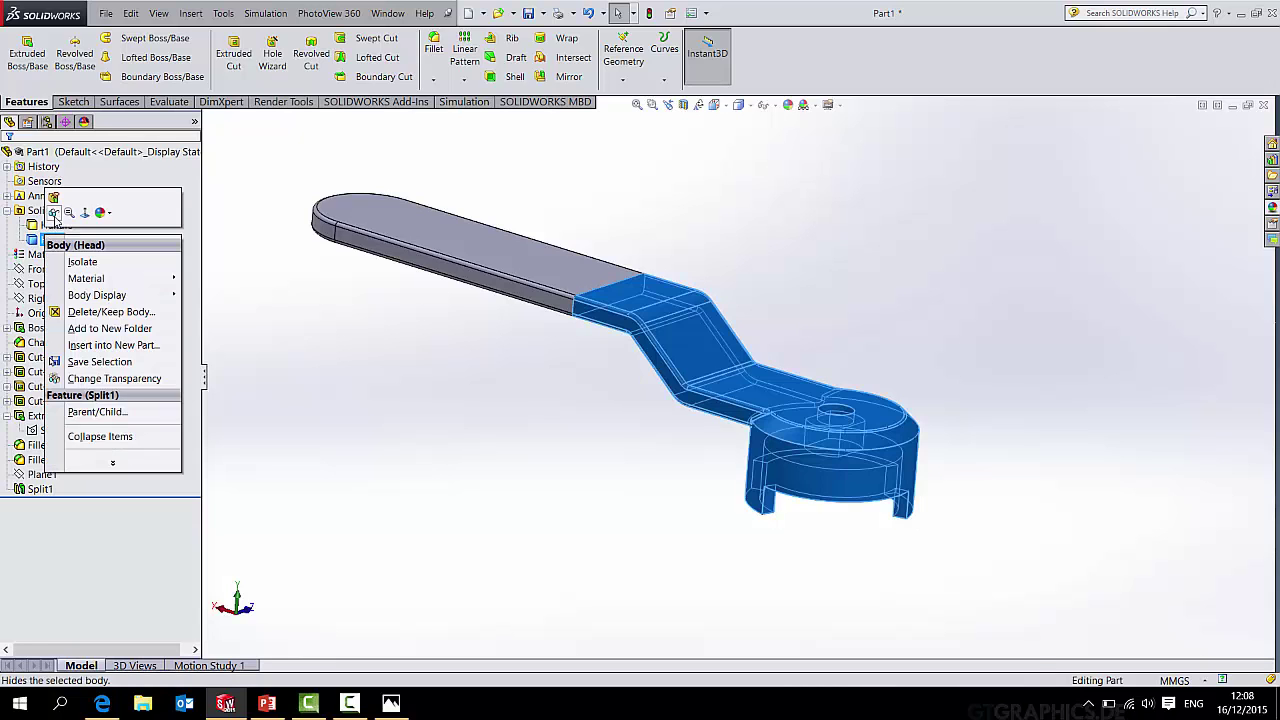
{"action": "left_click", "coordinate": [54, 213]}
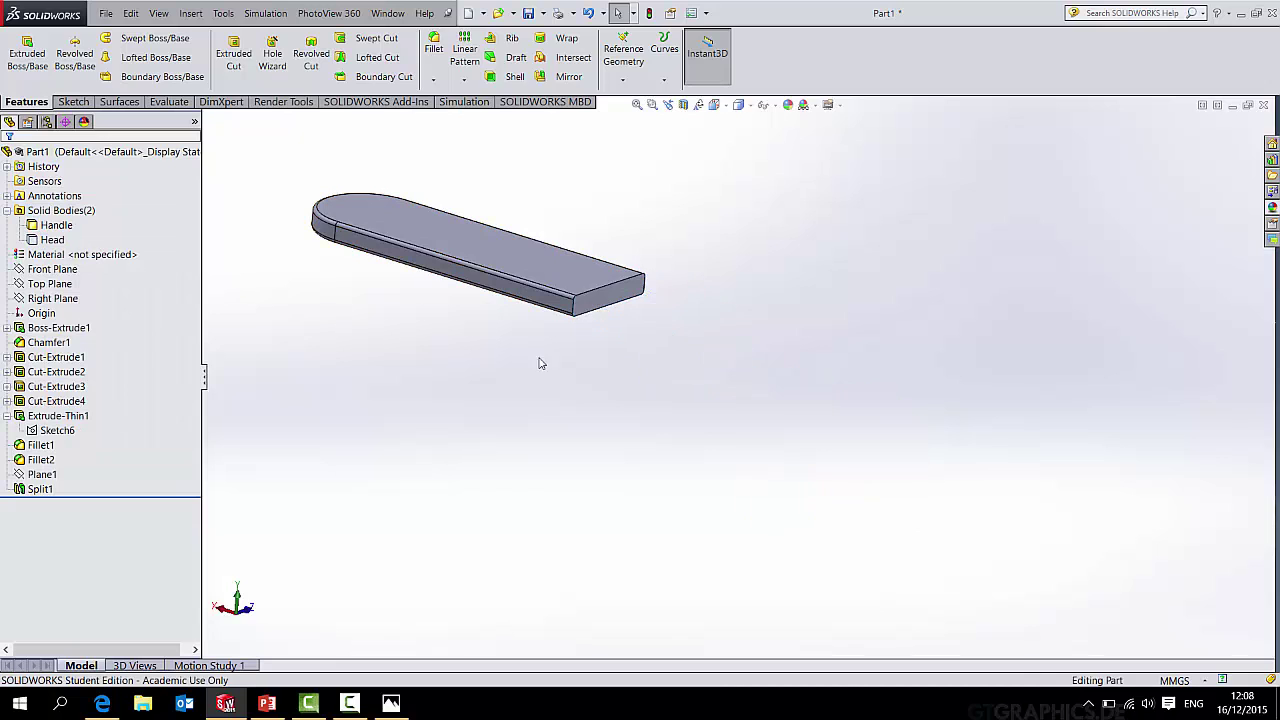
{"action": "middle_click_drag", "start_coordinate": [539, 363], "coordinate": [540, 310]}
{"action": "scroll", "coordinate": [533, 307], "scroll_direction": "up", "scroll_amount": 2}
{"action": "scroll", "coordinate": [543, 317], "scroll_direction": "down", "scroll_amount": 4}
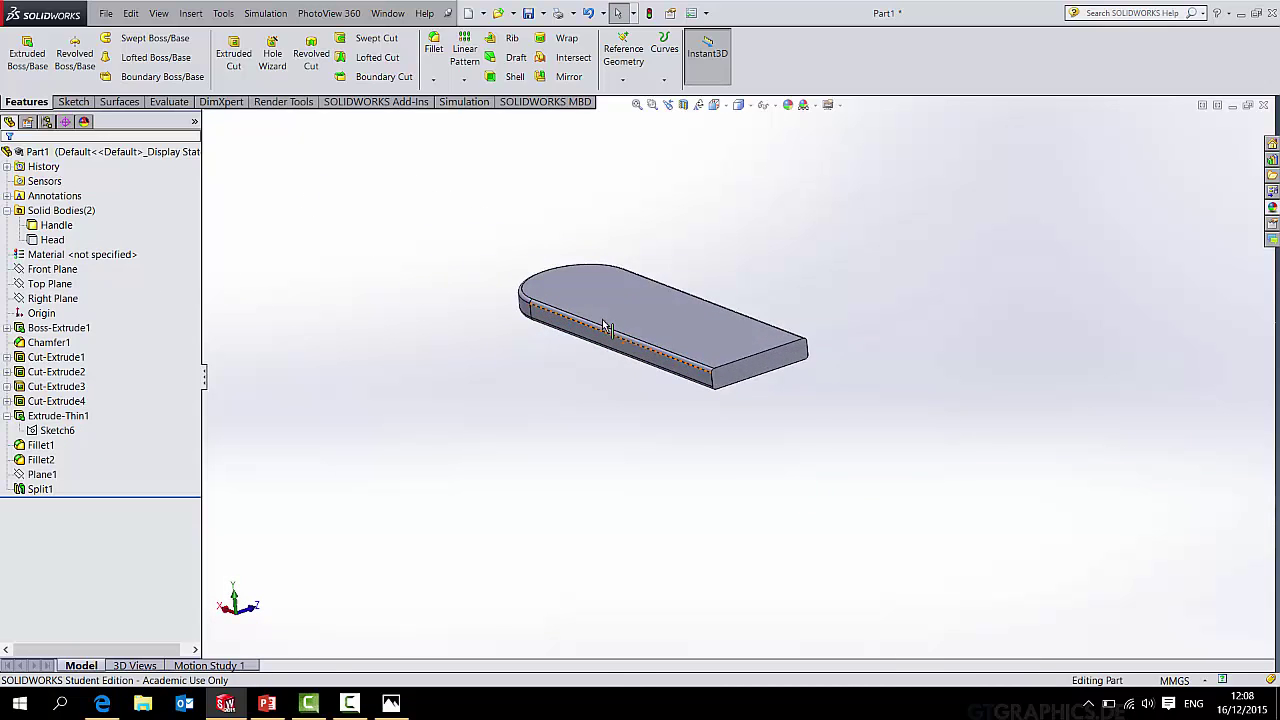
{"action": "scroll", "coordinate": [604, 328], "scroll_direction": "down", "scroll_amount": 2}
Step: Copy the Handle body in place with Move/Copy, using no translation
{"action": "left_click", "coordinate": [190, 13]}
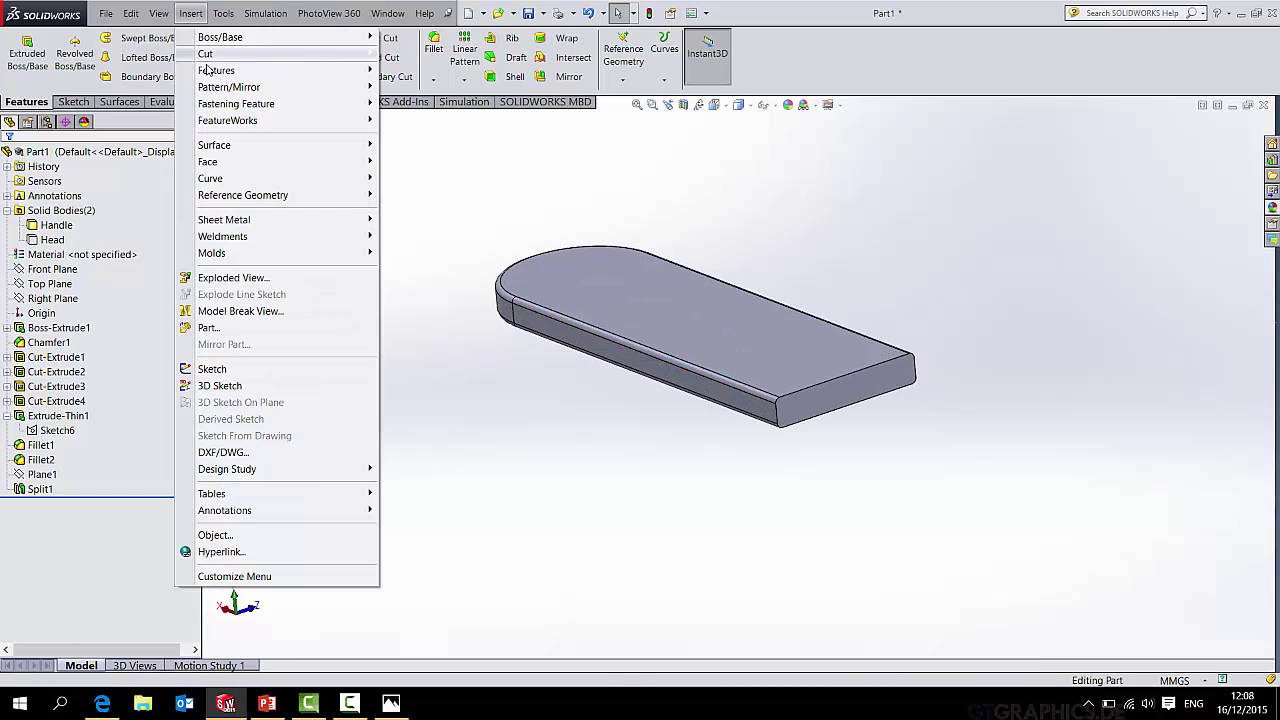
{"action": "mouse_move", "coordinate": [207, 70]}
{"action": "left_click", "coordinate": [440, 386]}
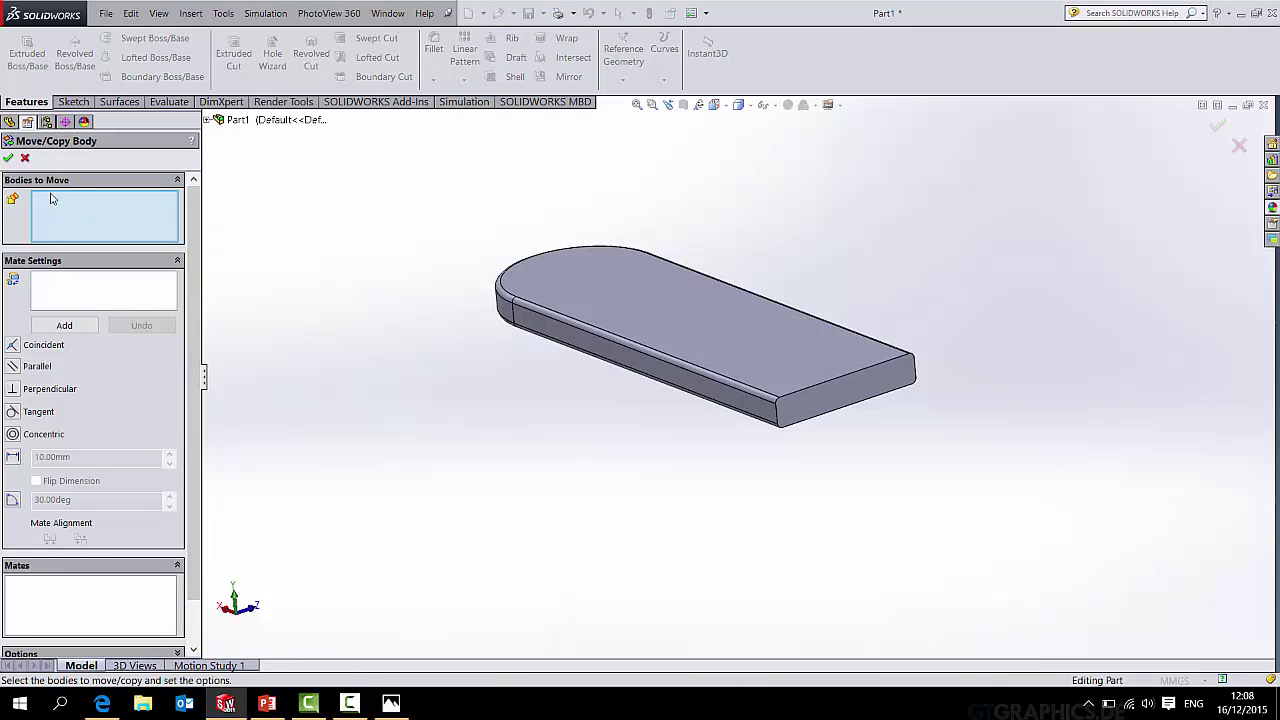
{"action": "left_click", "coordinate": [646, 318]}
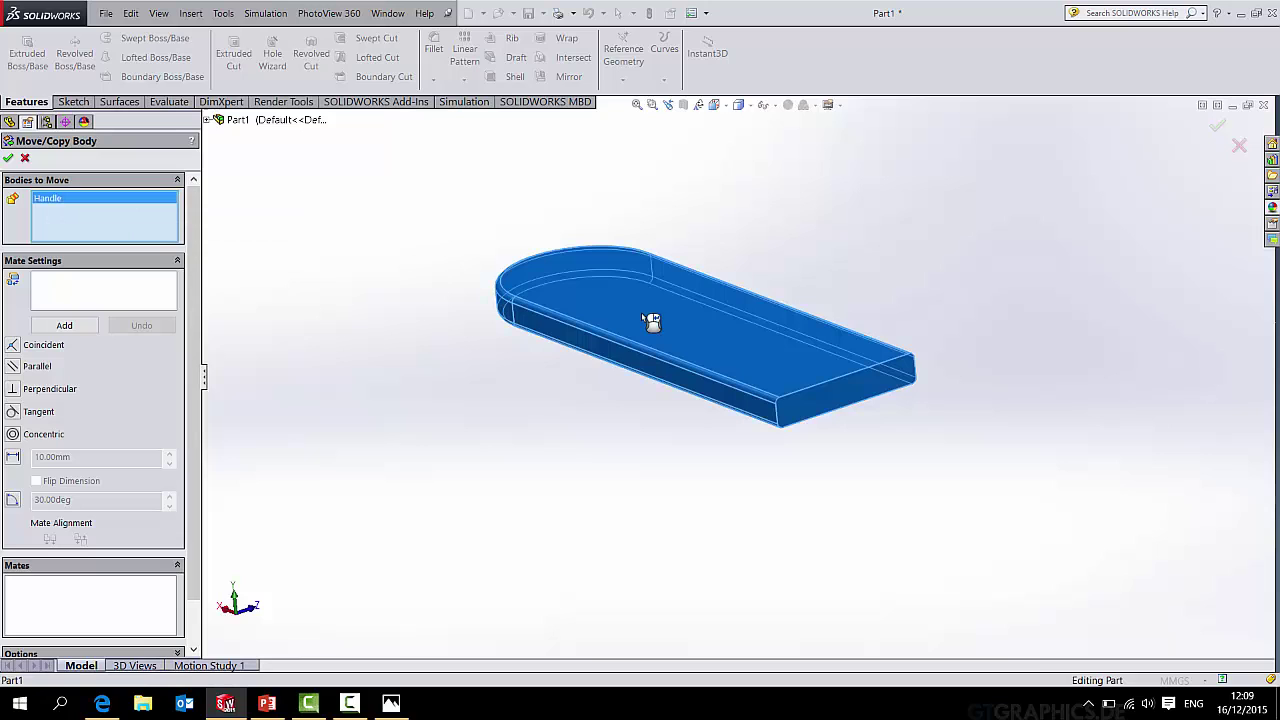
{"action": "scroll", "coordinate": [189, 232], "scroll_direction": "down", "scroll_amount": 1}
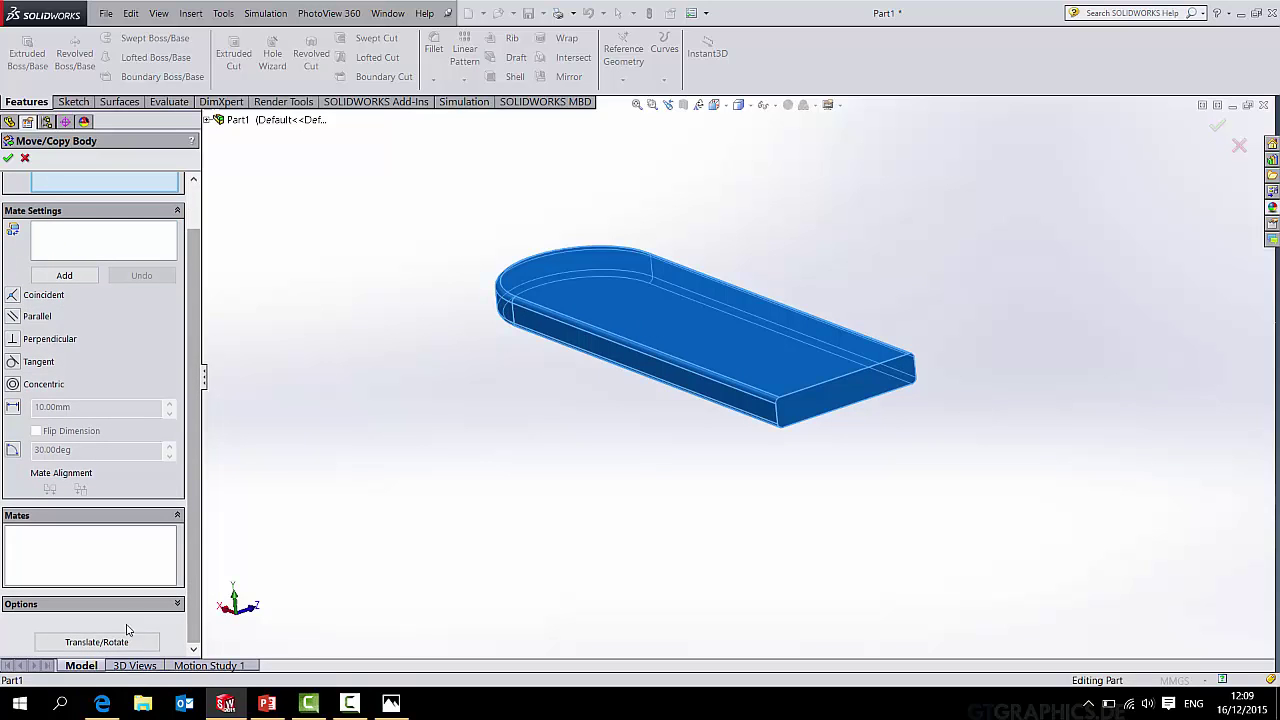
{"action": "left_click", "coordinate": [99, 643]}
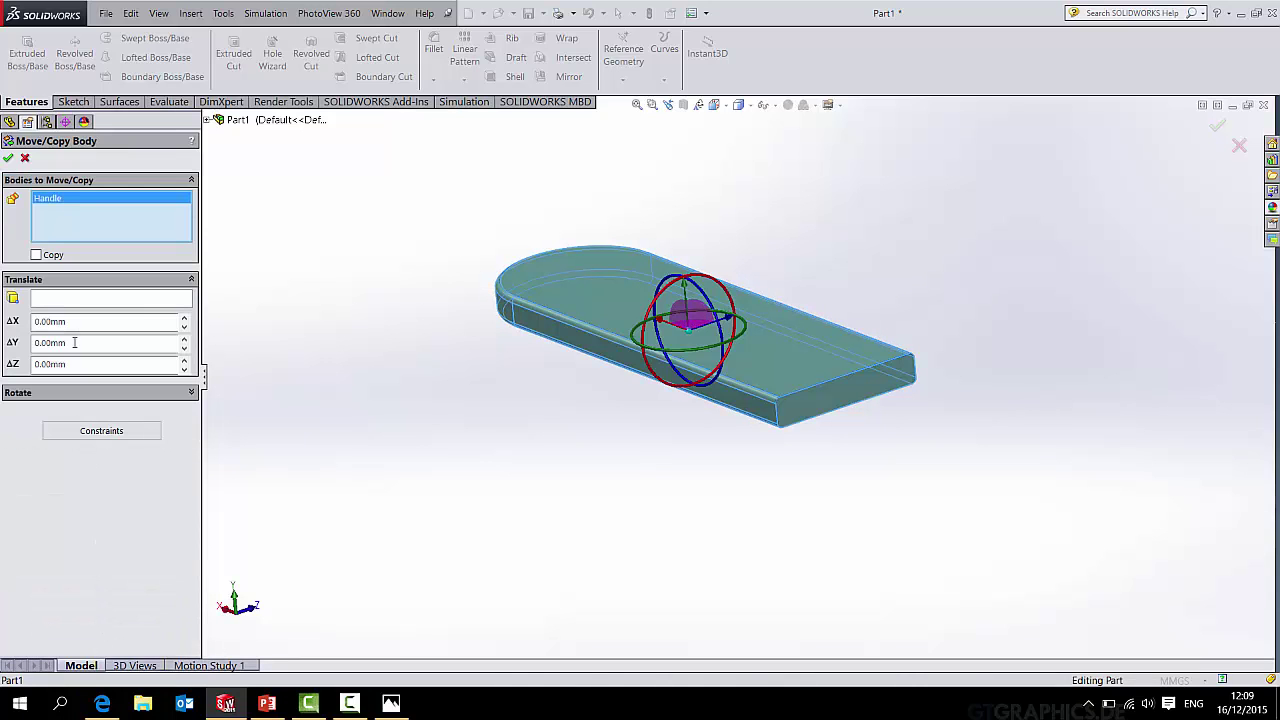
{"action": "left_click", "coordinate": [36, 256]}
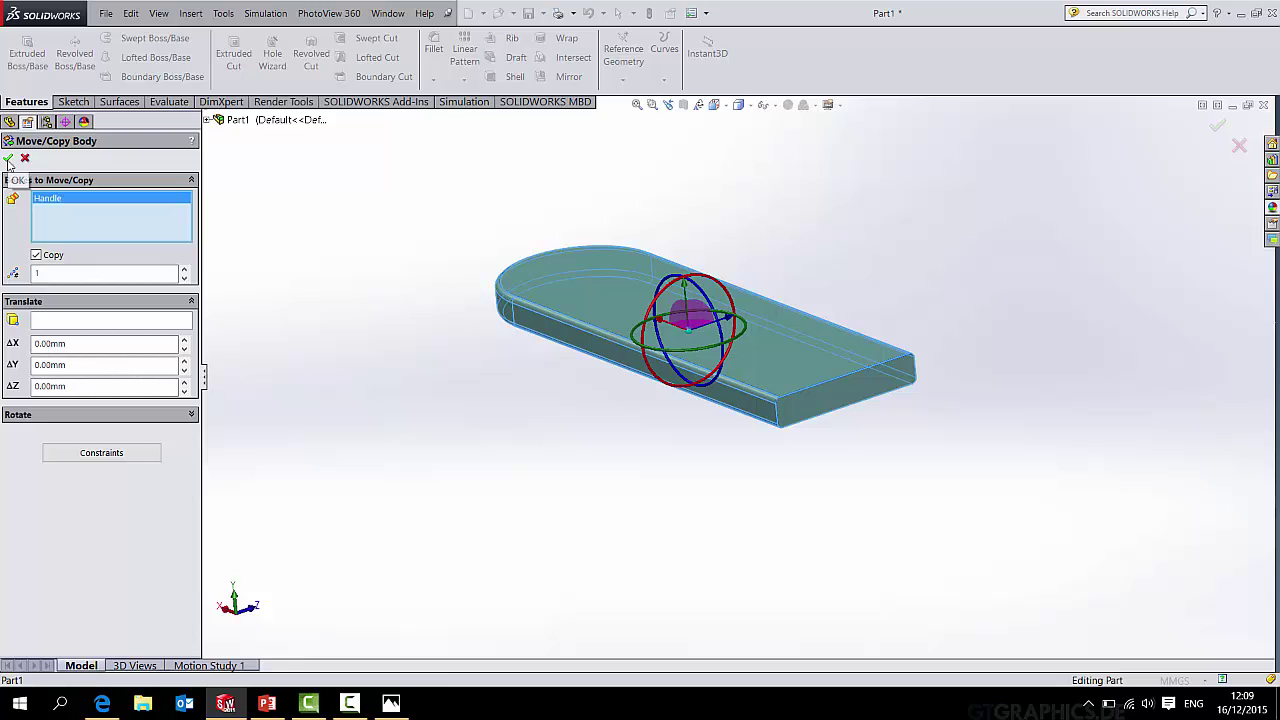
{"action": "left_click", "coordinate": [8, 159]}
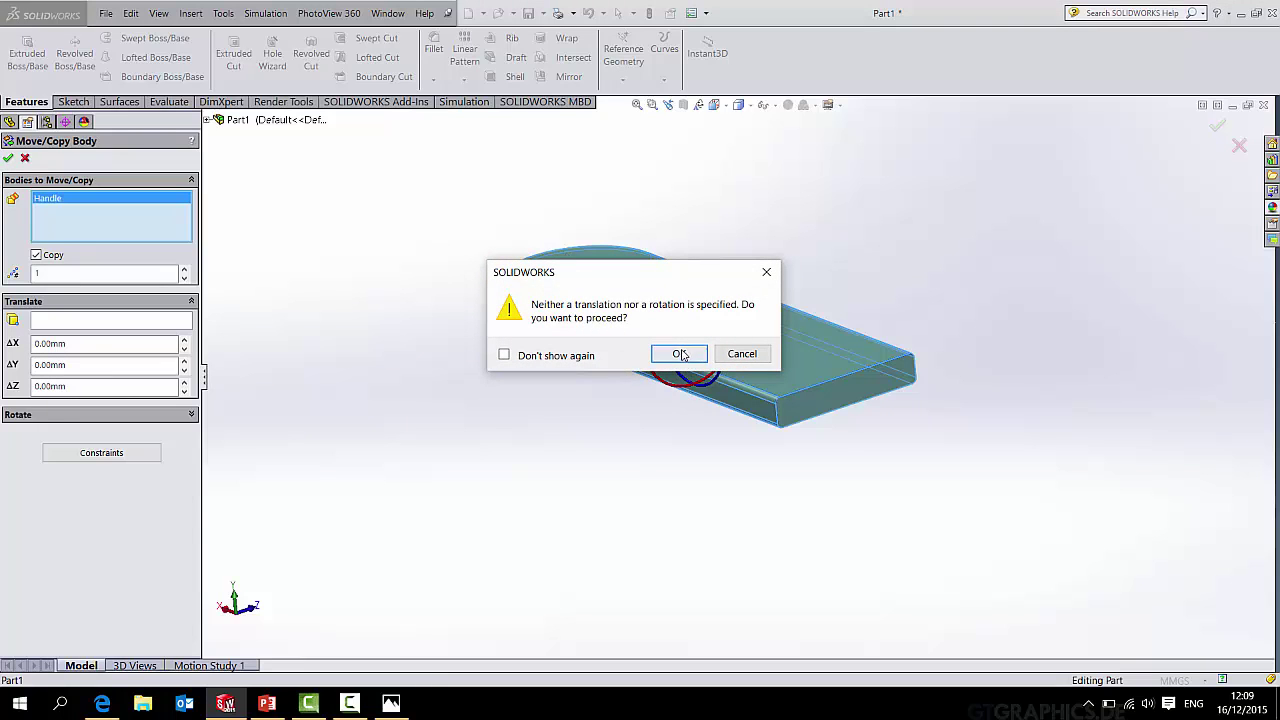
{"action": "left_click", "coordinate": [679, 354]}
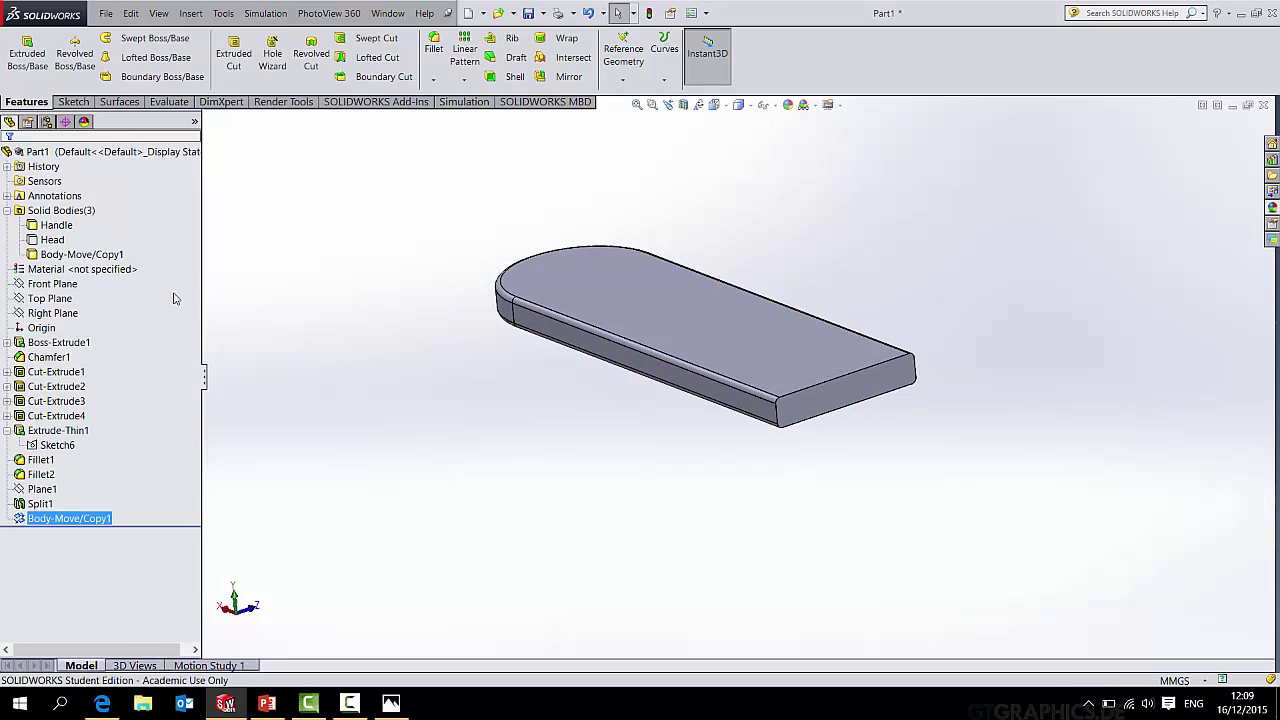
Step: Rename the copied body 'Rubber Grip', hide the original Handle, and start a Shell
{"action": "left_click", "coordinate": [74, 255]}
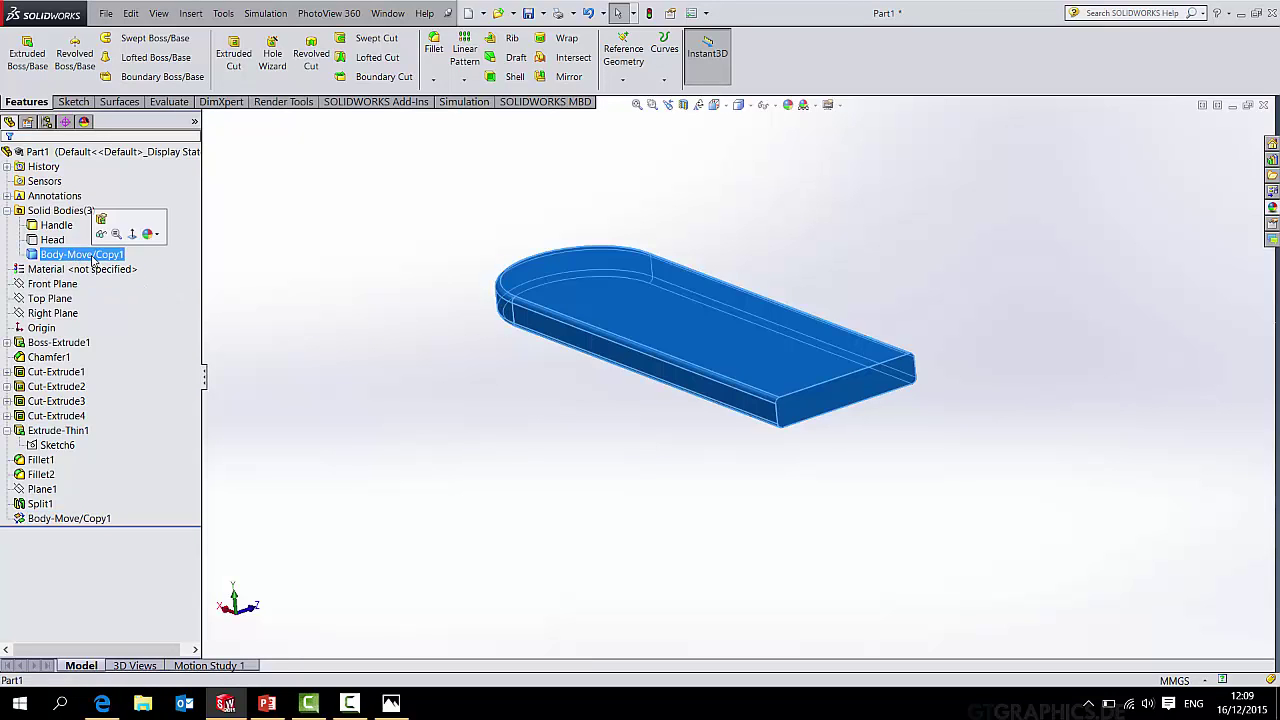
{"action": "left_click", "coordinate": [84, 258]}
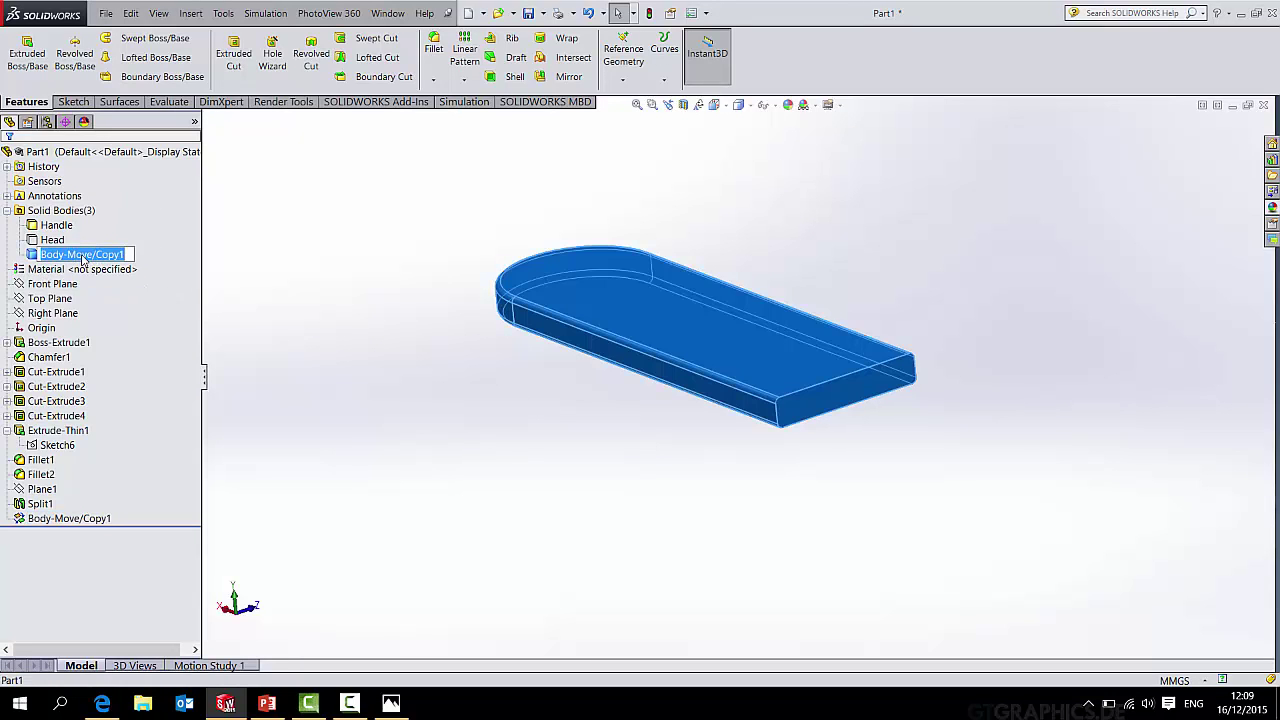
{"action": "type", "text": "Rubber G"}
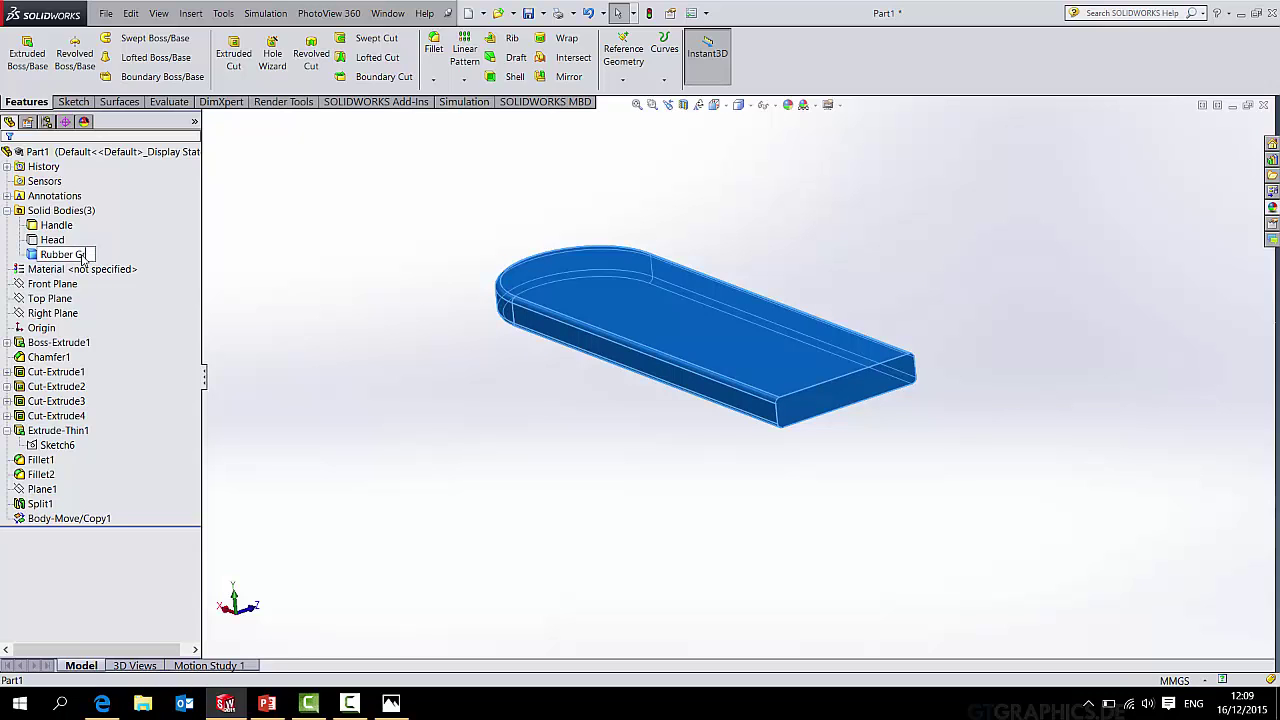
{"action": "type", "text": "rip"}
{"action": "left_click", "coordinate": [306, 287]}
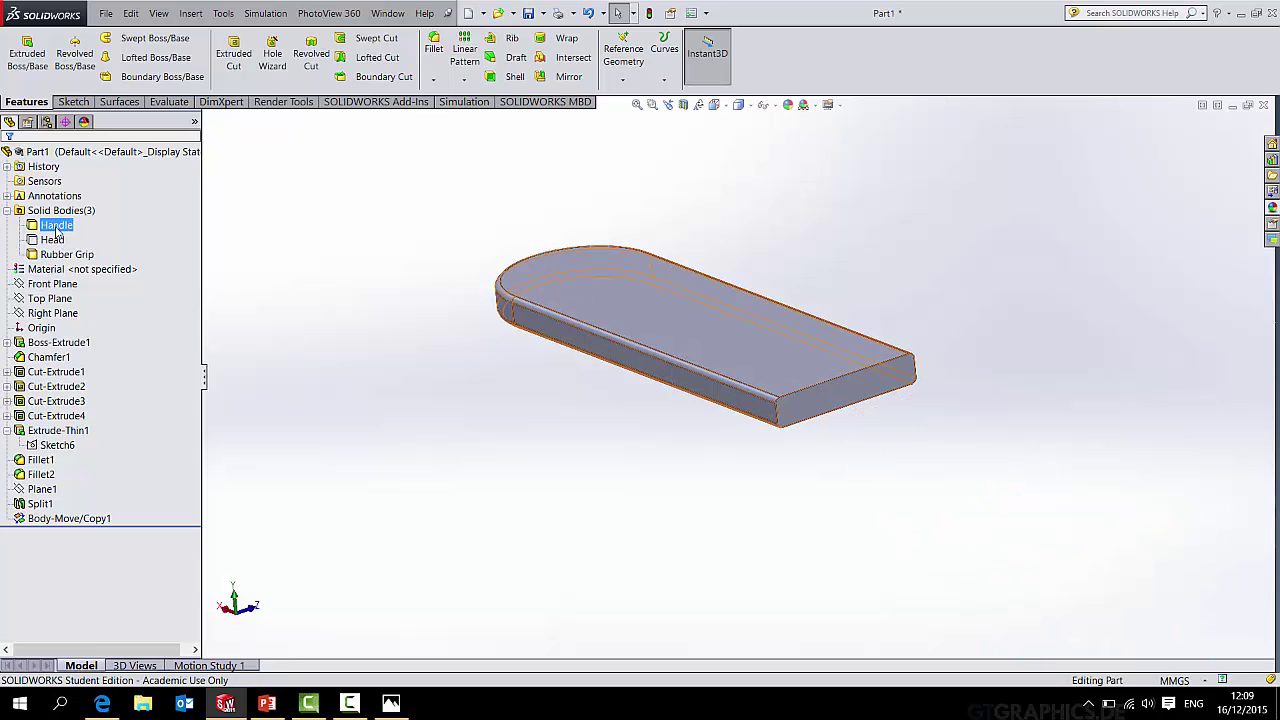
{"action": "right_click", "coordinate": [57, 227]}
{"action": "left_click", "coordinate": [64, 206]}
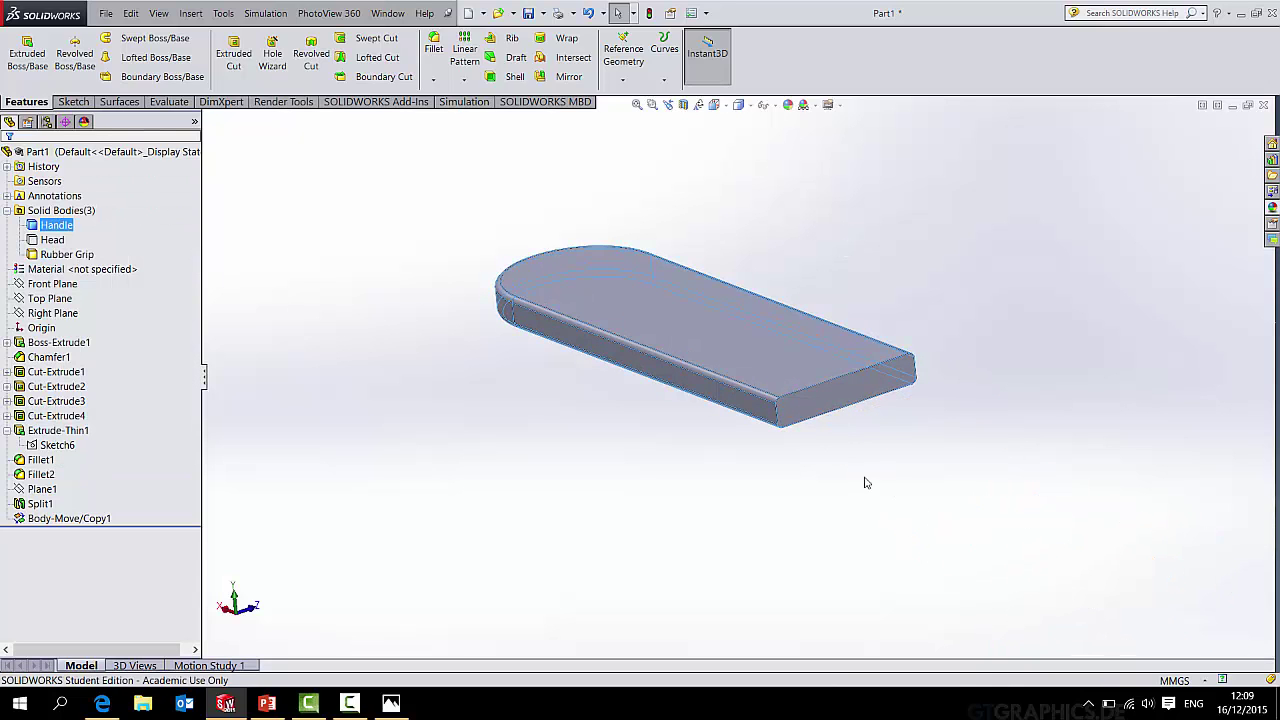
{"action": "scroll", "coordinate": [850, 465], "scroll_direction": "down", "scroll_amount": 2}
{"action": "left_click", "coordinate": [512, 78]}
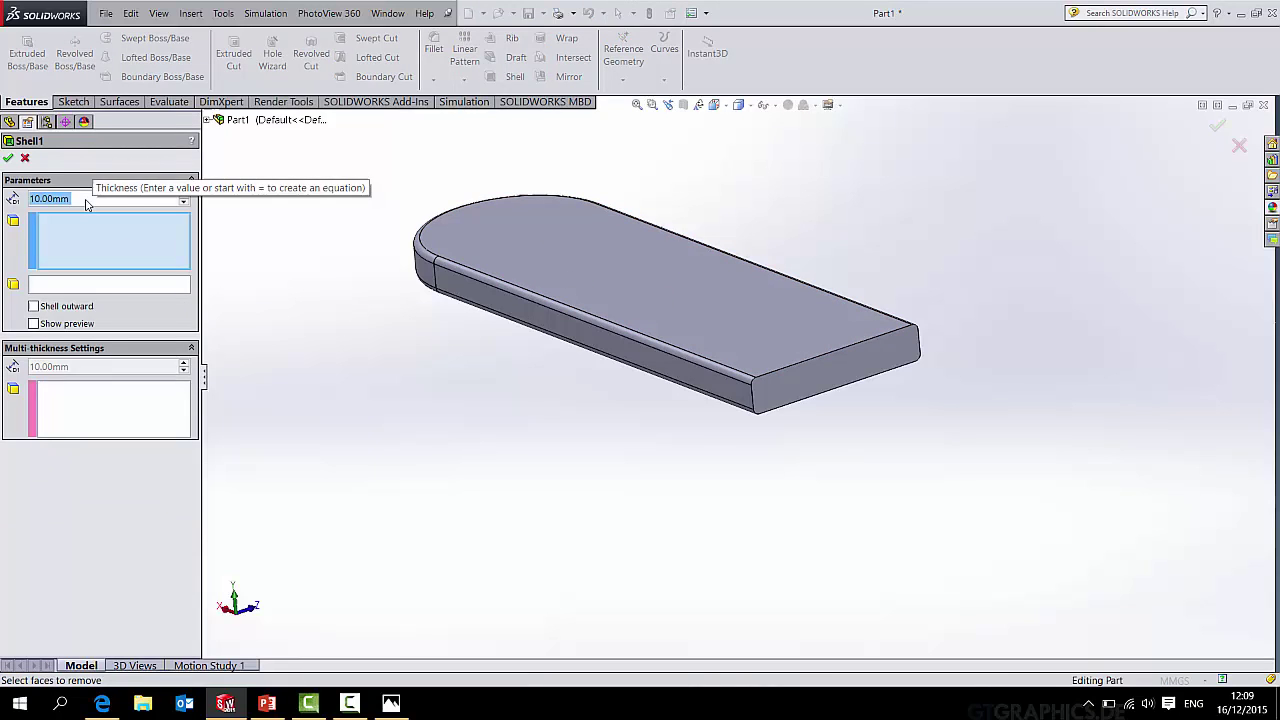
Step: Shell the Rubber Grip outward at 0.5 mm thickness, leaving its end face open
{"action": "type", "text": ".5"}
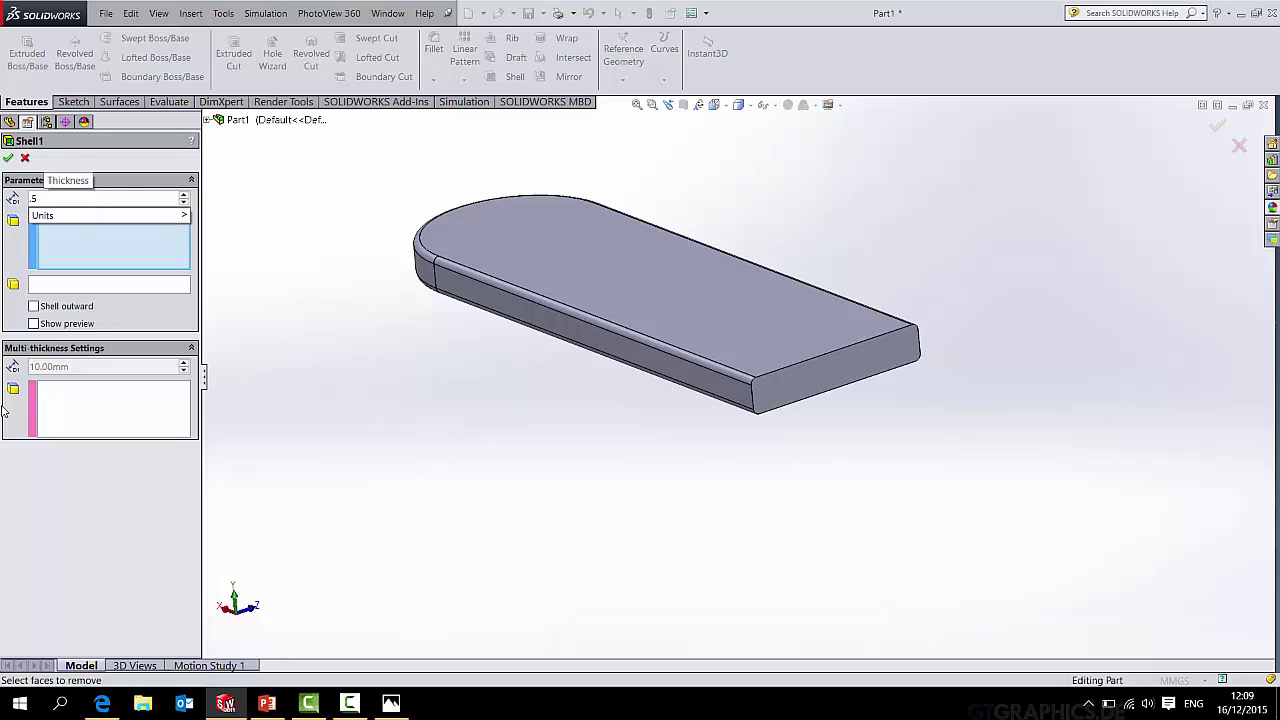
{"action": "key", "text": "Return"}
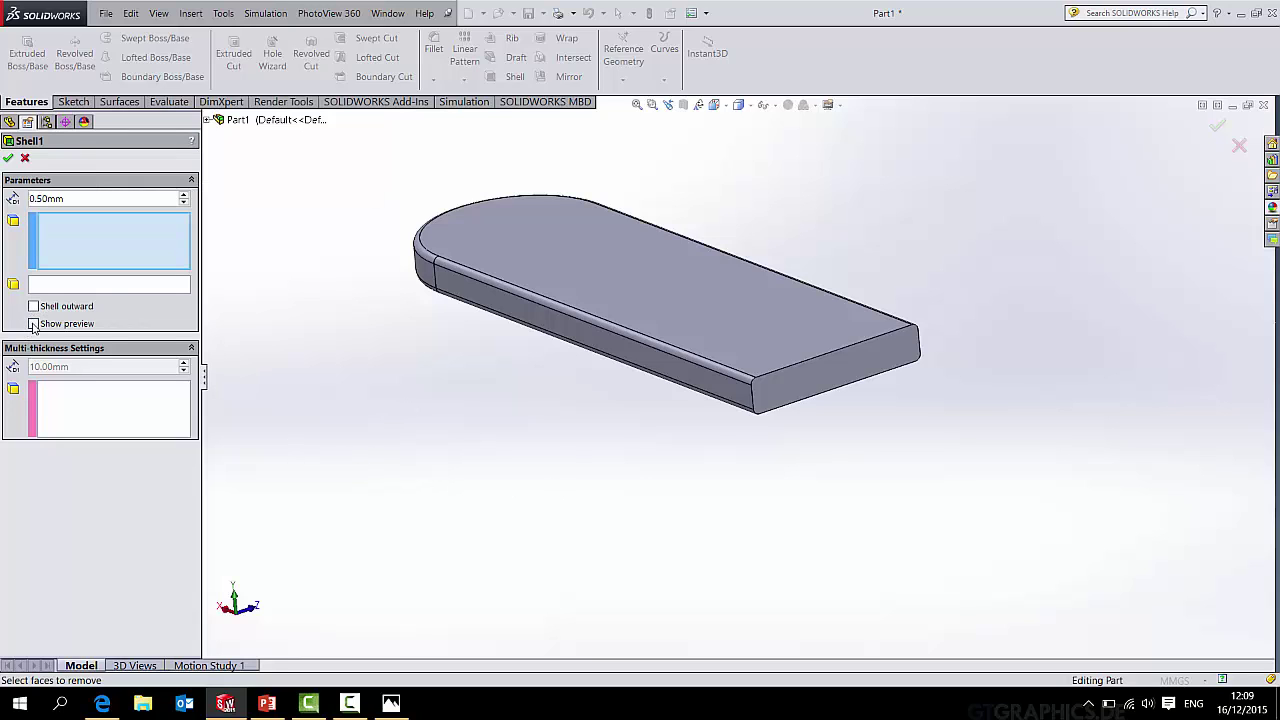
{"action": "left_click", "coordinate": [842, 374]}
{"action": "middle_click_drag", "start_coordinate": [846, 378], "coordinate": [749, 383]}
{"action": "scroll", "coordinate": [703, 306], "scroll_direction": "down", "scroll_amount": 4}
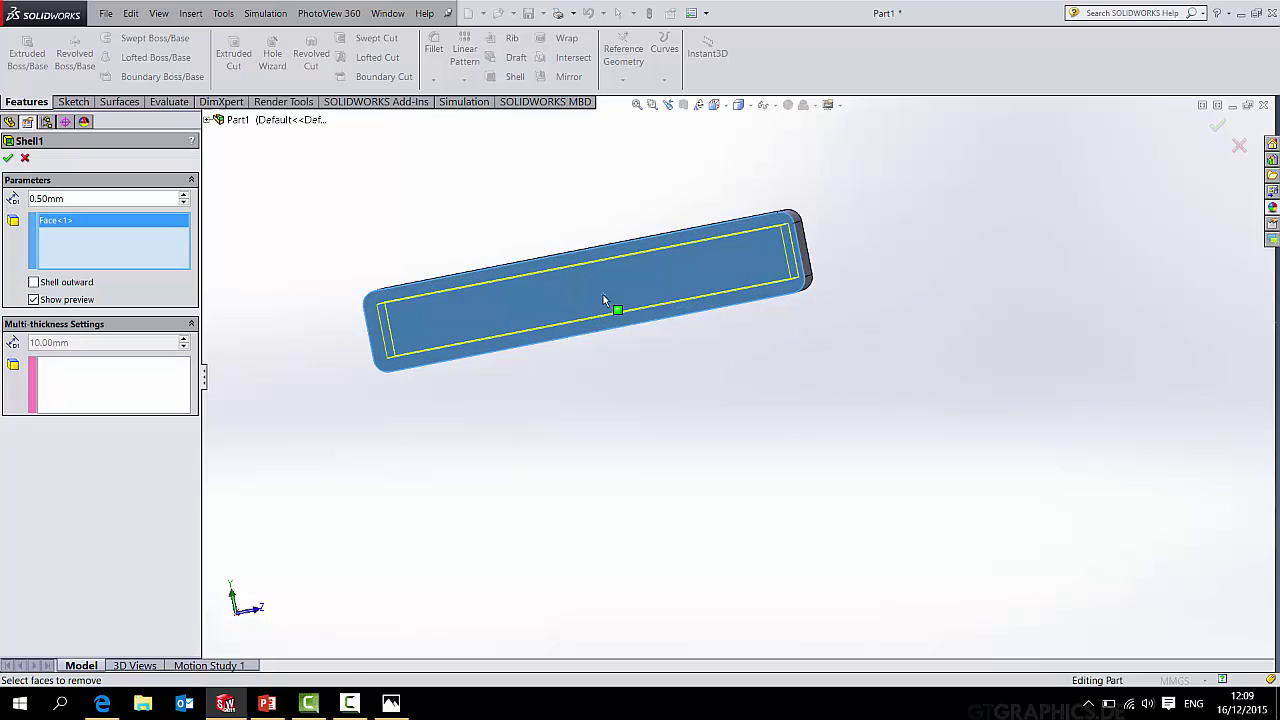
{"action": "left_click", "coordinate": [34, 283]}
{"action": "middle_click_drag", "start_coordinate": [420, 380], "coordinate": [473, 330]}
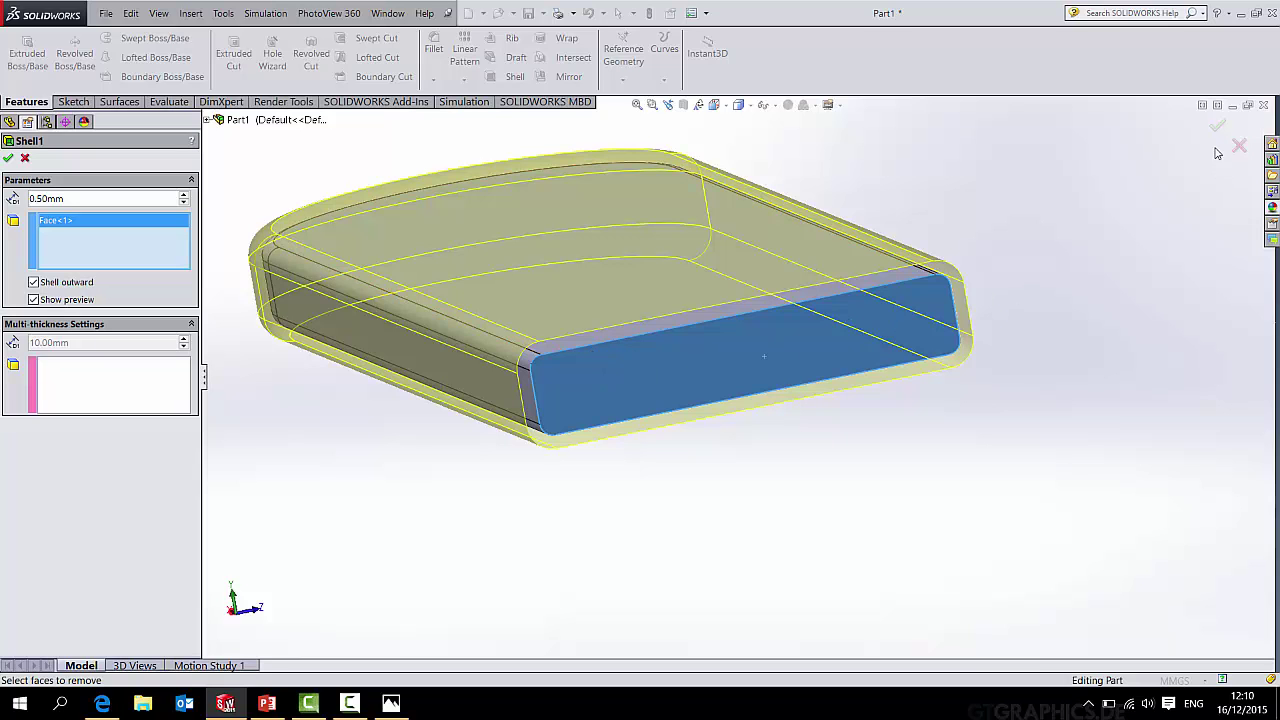
{"action": "left_click", "coordinate": [1216, 128]}
{"action": "middle_click_drag", "start_coordinate": [1114, 206], "coordinate": [885, 386]}
Step: Make the Handle and Head bodies visible again
{"action": "left_click", "coordinate": [56, 225]}
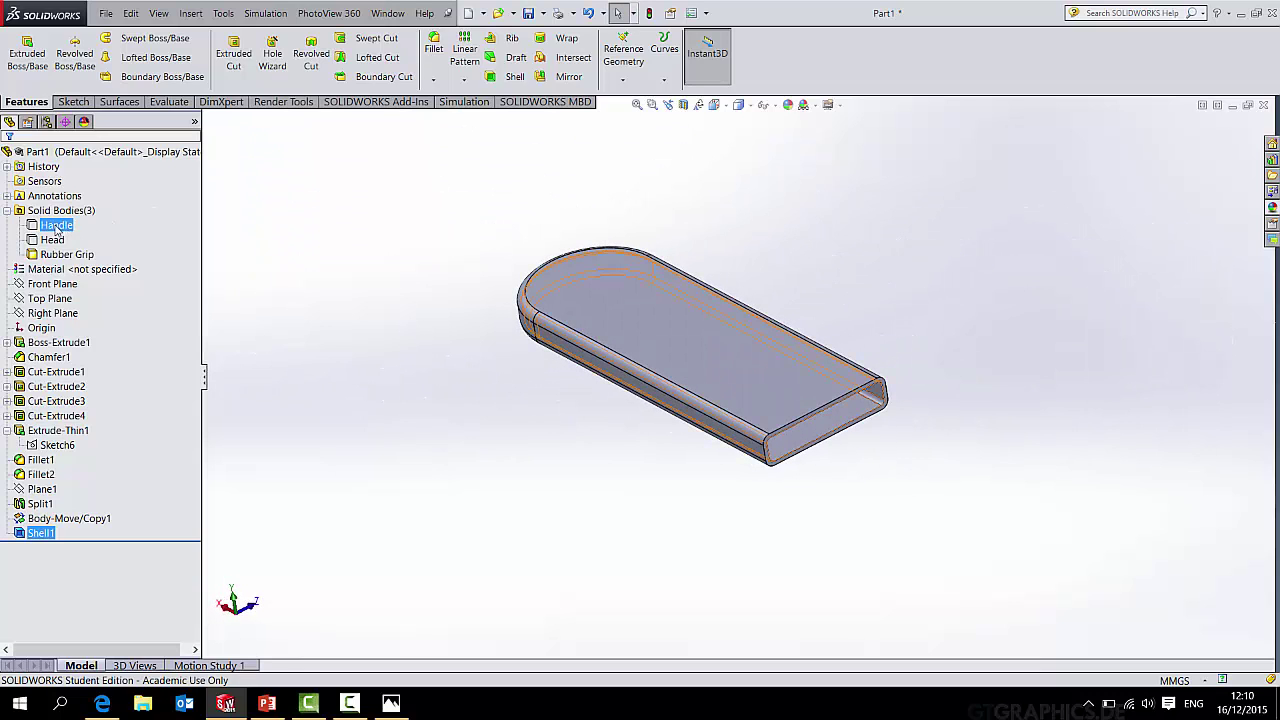
{"action": "right_click", "coordinate": [58, 228]}
{"action": "key", "text": "Escape"}
{"action": "middle_click_drag", "start_coordinate": [470, 320], "coordinate": [491, 334]}
{"action": "left_click", "coordinate": [484, 403]}
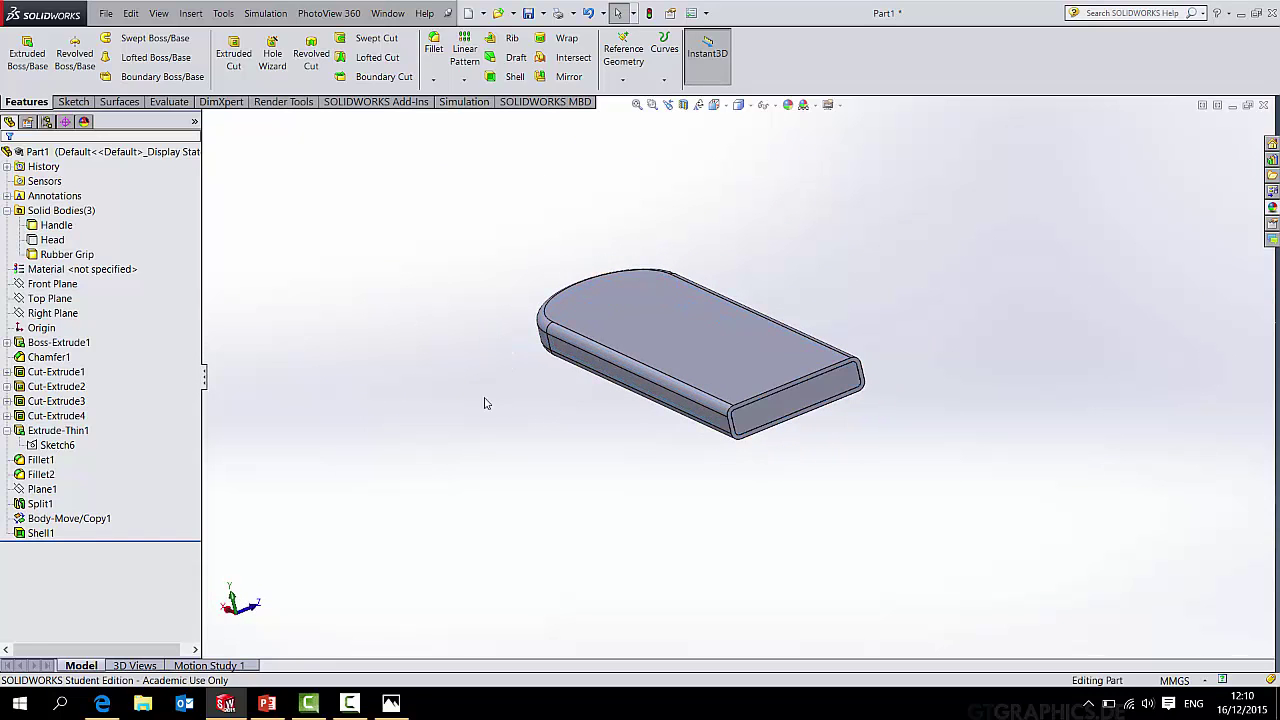
{"action": "left_click", "coordinate": [52, 240]}
{"action": "right_click", "coordinate": [56, 242]}
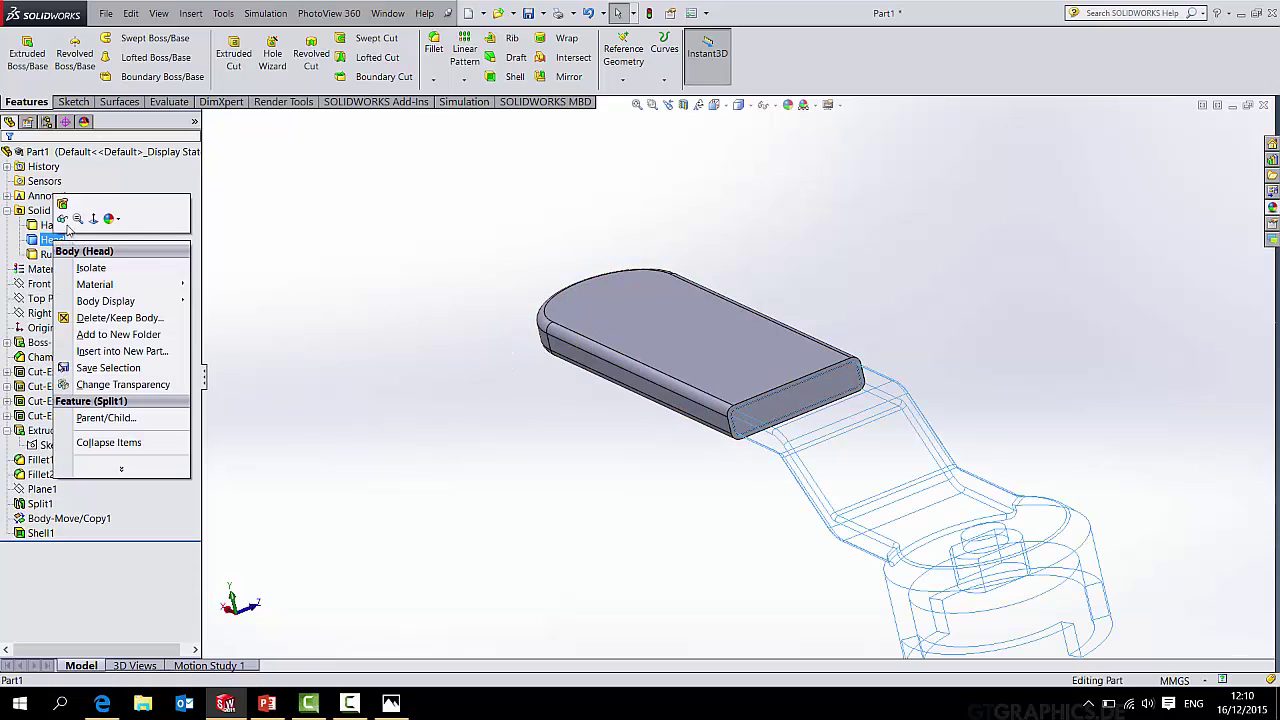
{"action": "key", "text": "Escape"}
{"action": "left_click", "coordinate": [363, 276]}
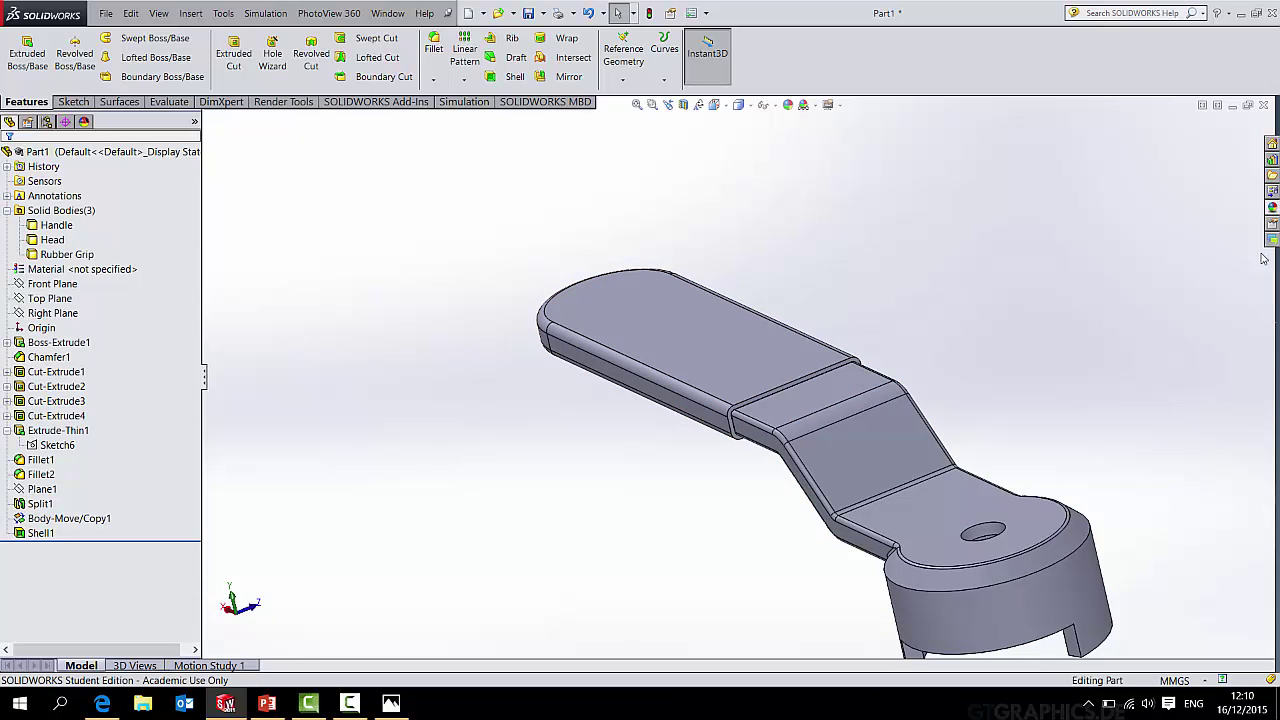
Step: Apply red high gloss plastic to the Rubber Grip body only, then hide it
{"action": "left_click", "coordinate": [1271, 208]}
{"action": "left_click", "coordinate": [1067, 146]}
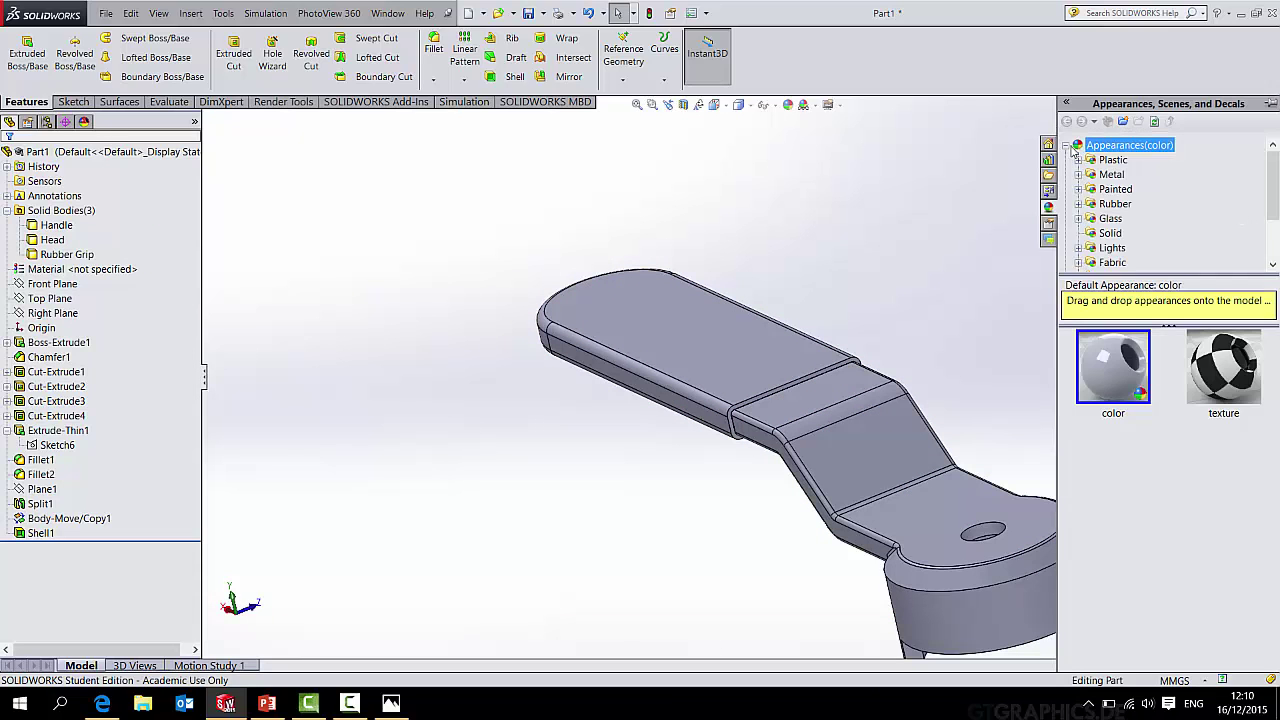
{"action": "left_click", "coordinate": [1081, 163]}
{"action": "left_click", "coordinate": [1131, 162]}
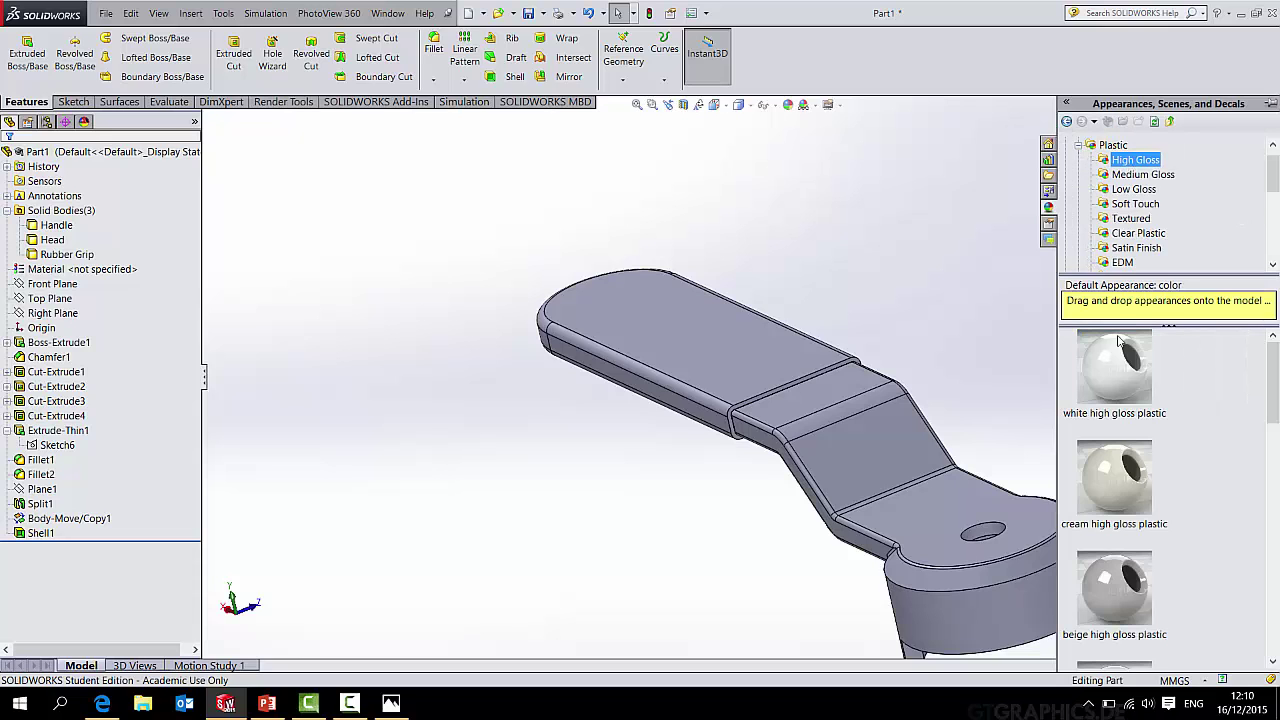
{"action": "scroll", "coordinate": [1131, 393], "scroll_direction": "down", "scroll_amount": 2}
{"action": "left_click_drag", "start_coordinate": [1131, 540], "coordinate": [768, 333]}
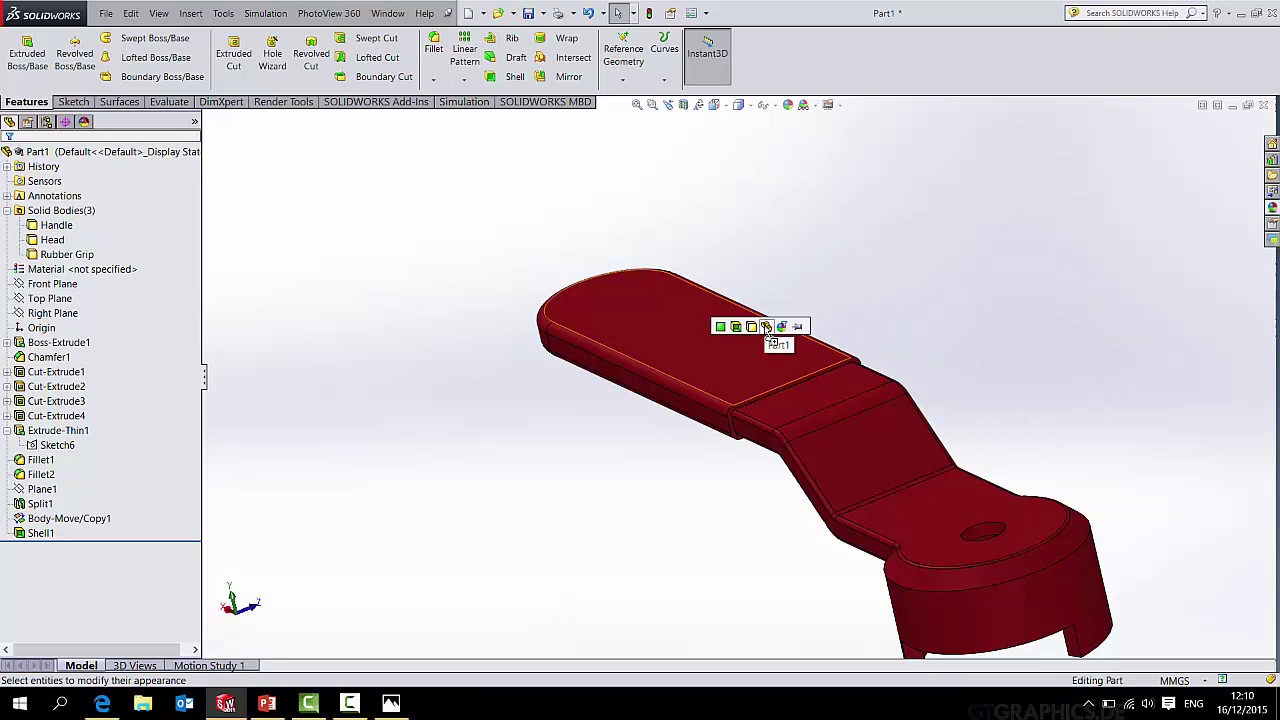
{"action": "left_click", "coordinate": [752, 327]}
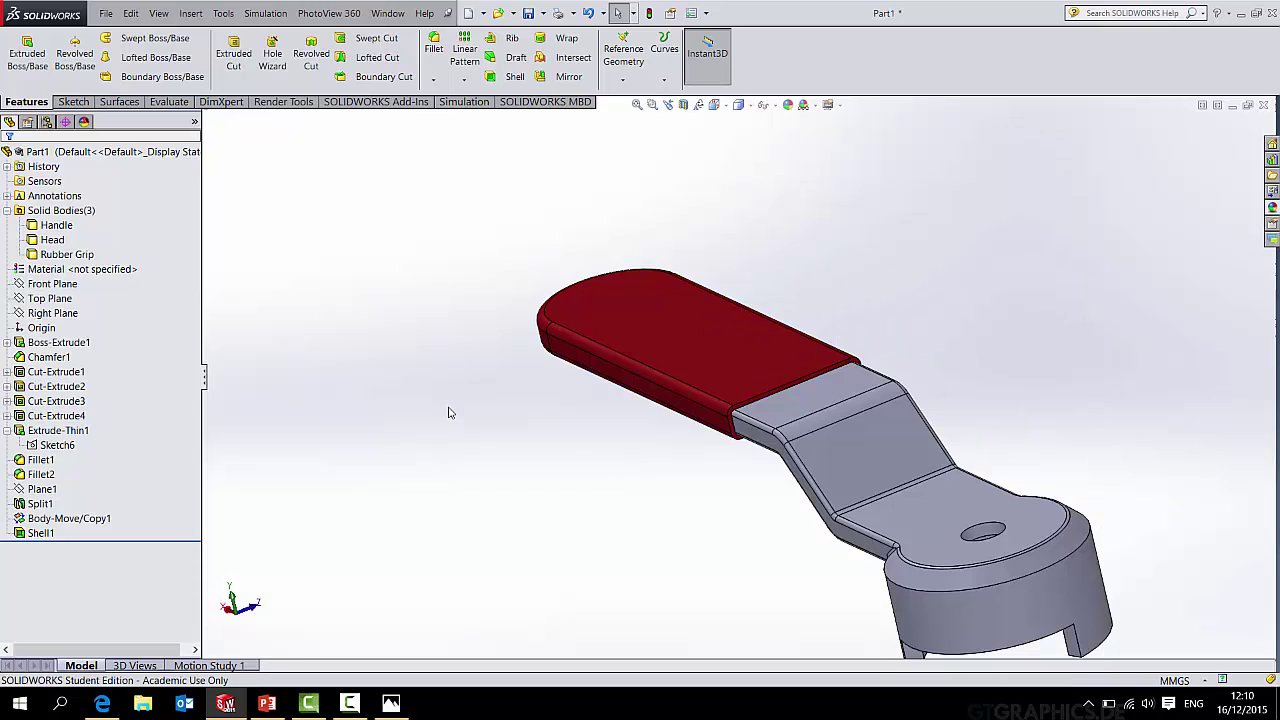
{"action": "right_click", "coordinate": [90, 254]}
{"action": "left_click", "coordinate": [95, 232]}
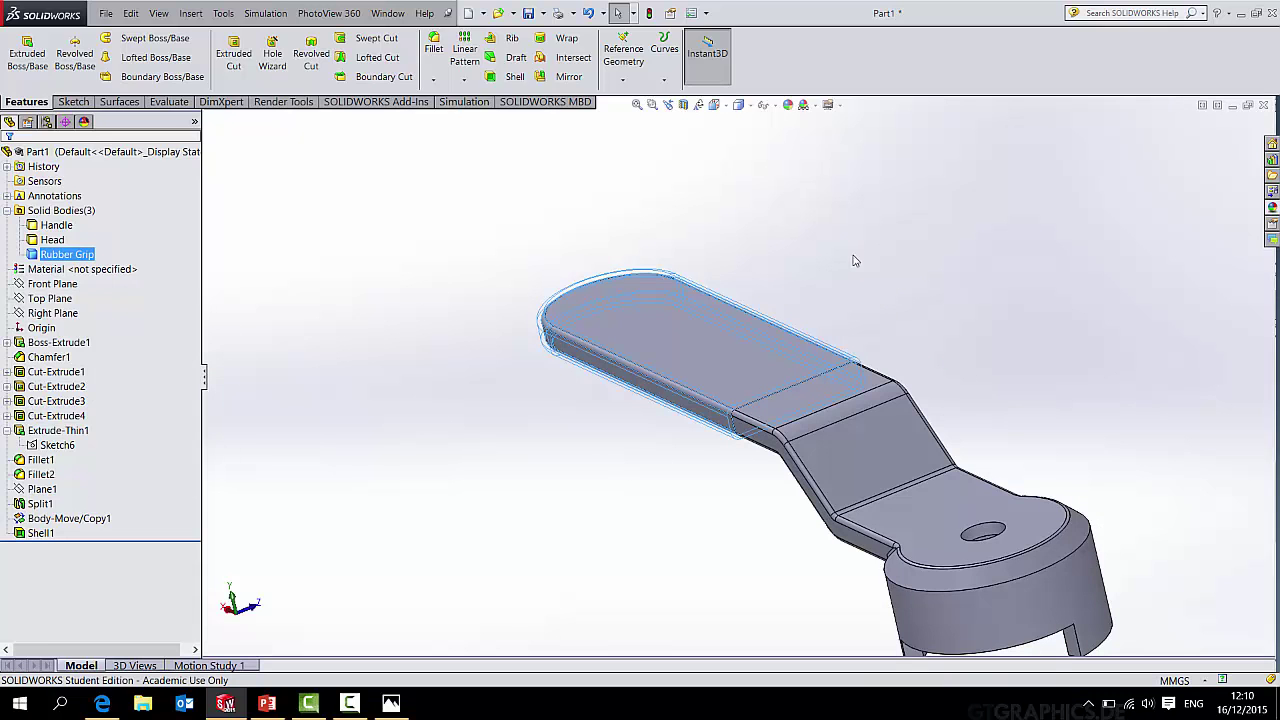
Step: Apply polished steel from Metal > Steel to the Head and Handle bodies
{"action": "left_click", "coordinate": [1273, 208]}
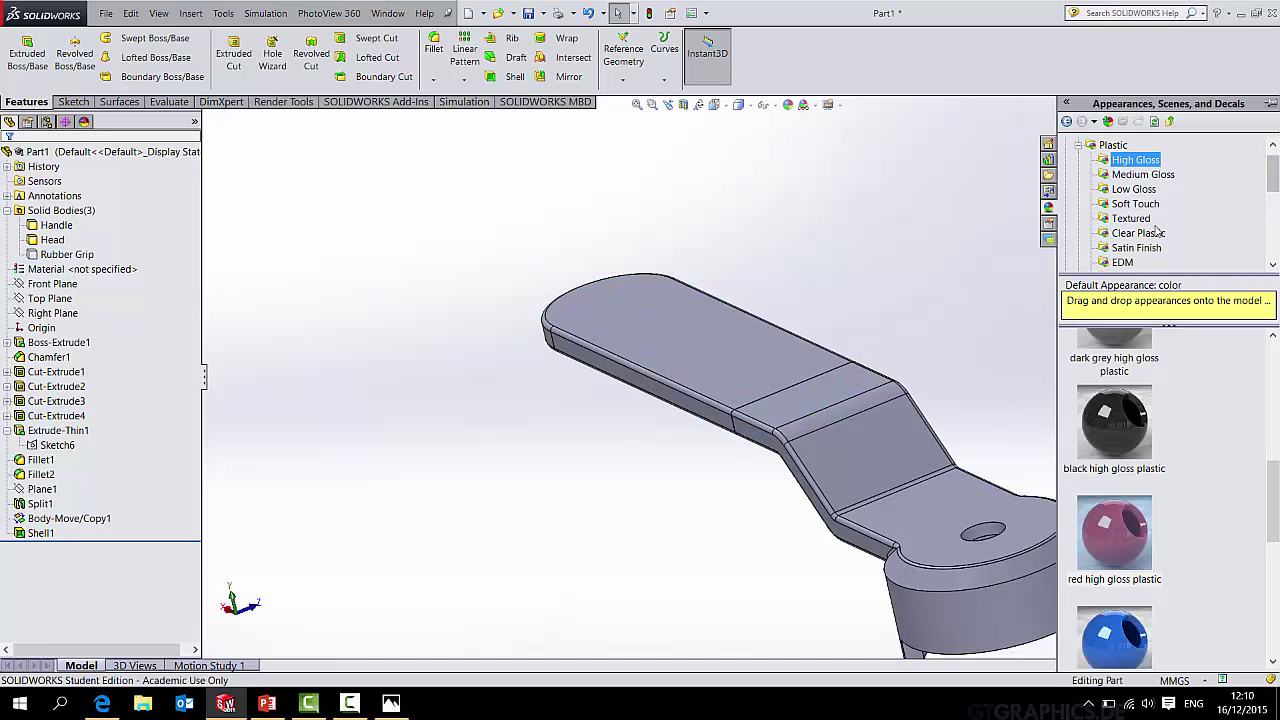
{"action": "scroll", "coordinate": [1100, 165], "scroll_direction": "up", "scroll_amount": 1}
{"action": "double_click", "coordinate": [1092, 162]}
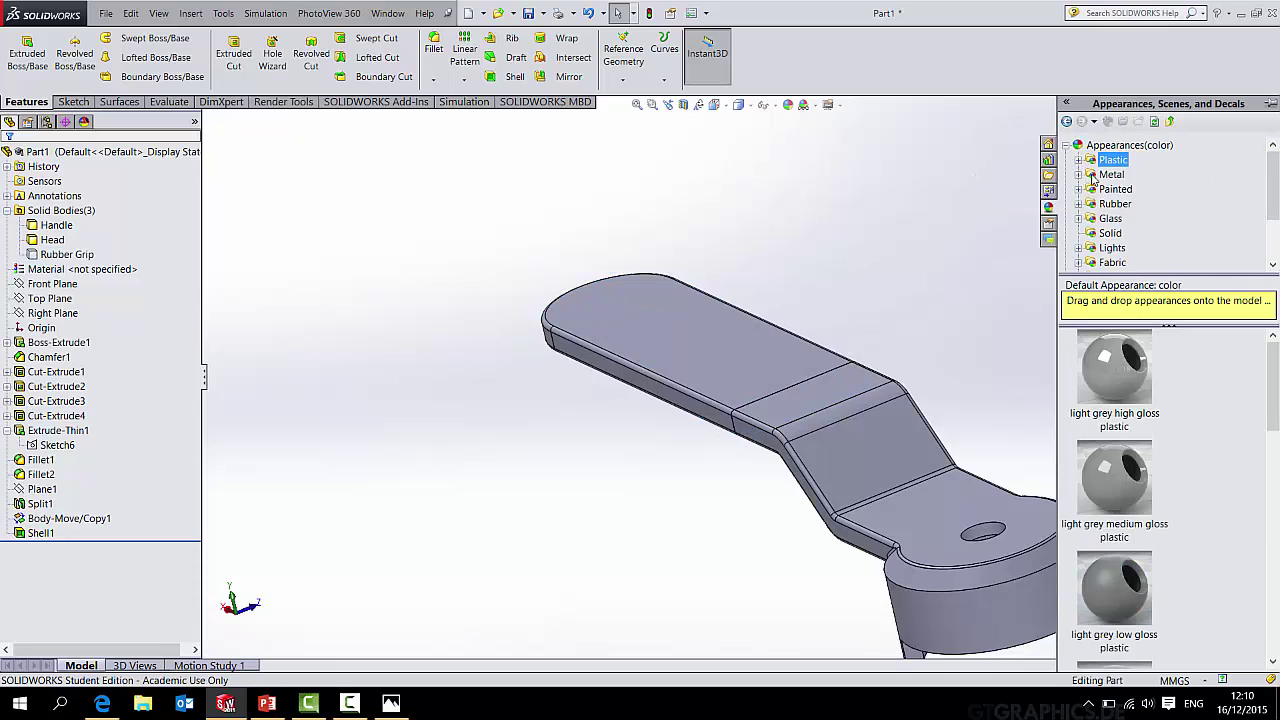
{"action": "left_click", "coordinate": [1078, 174]}
{"action": "left_click", "coordinate": [1122, 160]}
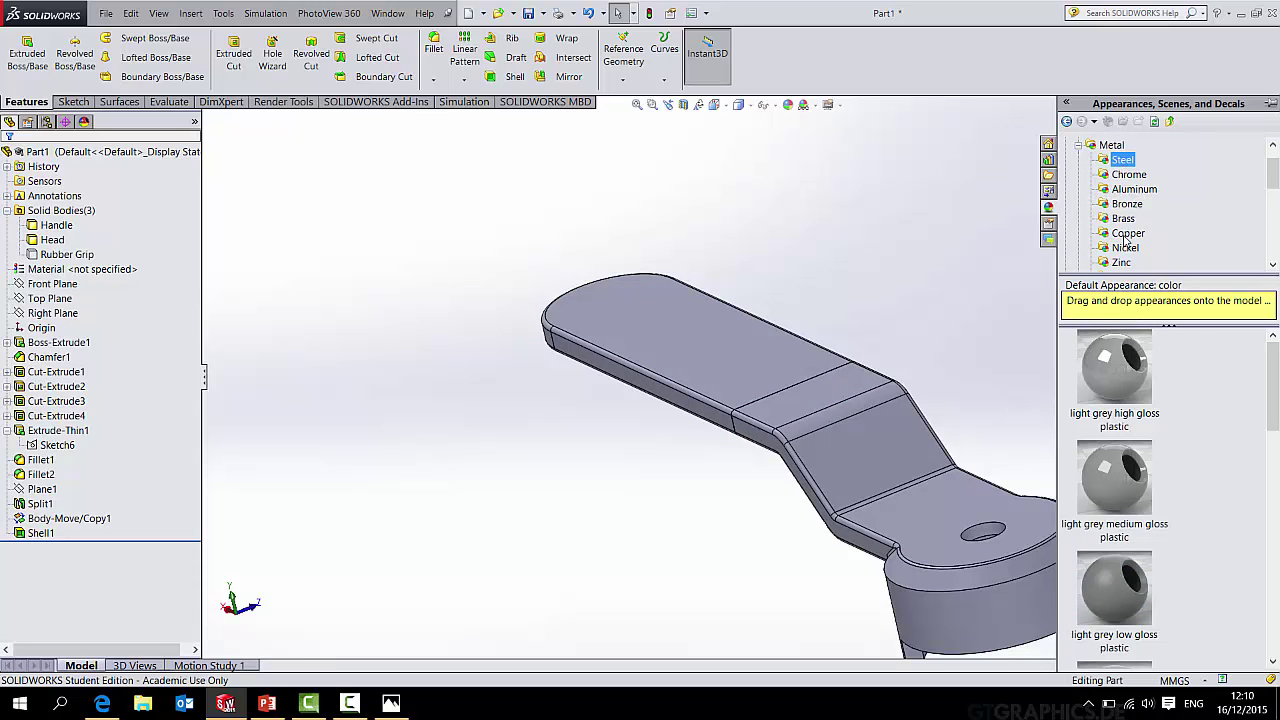
{"action": "left_click", "coordinate": [1118, 365]}
{"action": "left_click_drag", "start_coordinate": [1118, 365], "coordinate": [880, 415]}
{"action": "left_click", "coordinate": [914, 421]}
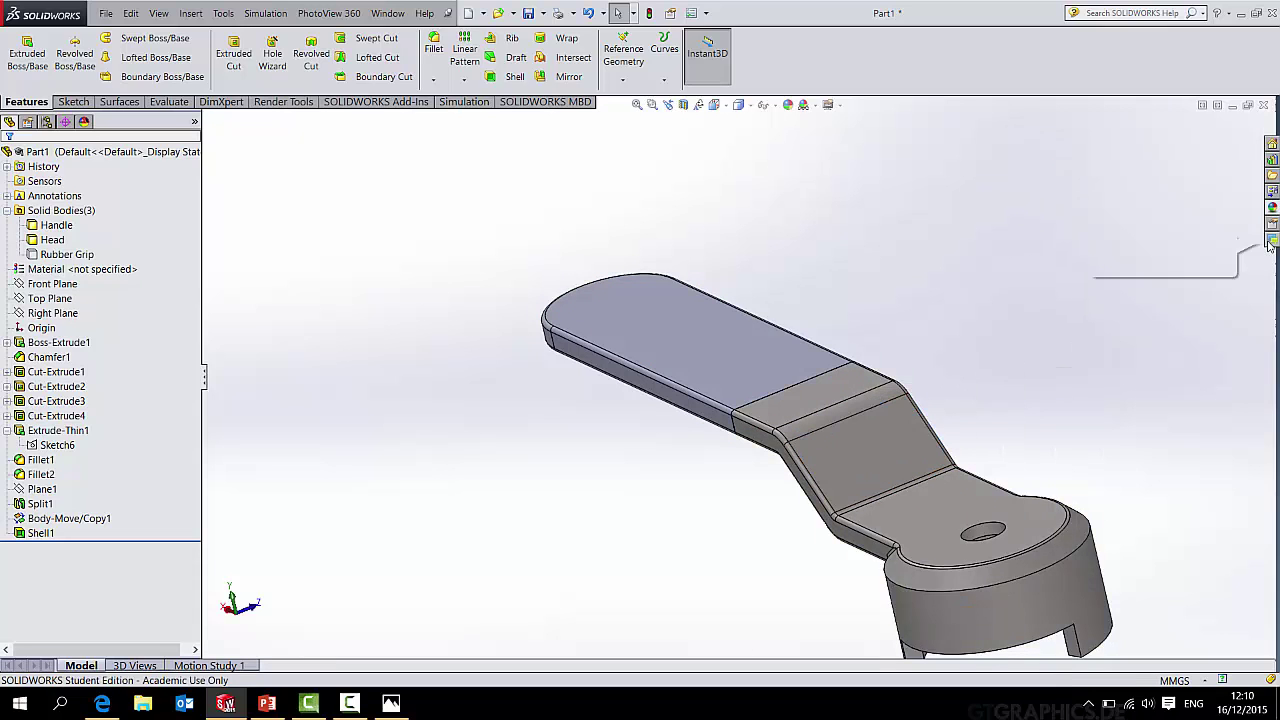
{"action": "left_click", "coordinate": [1271, 210]}
{"action": "left_click_drag", "start_coordinate": [1118, 365], "coordinate": [751, 347]}
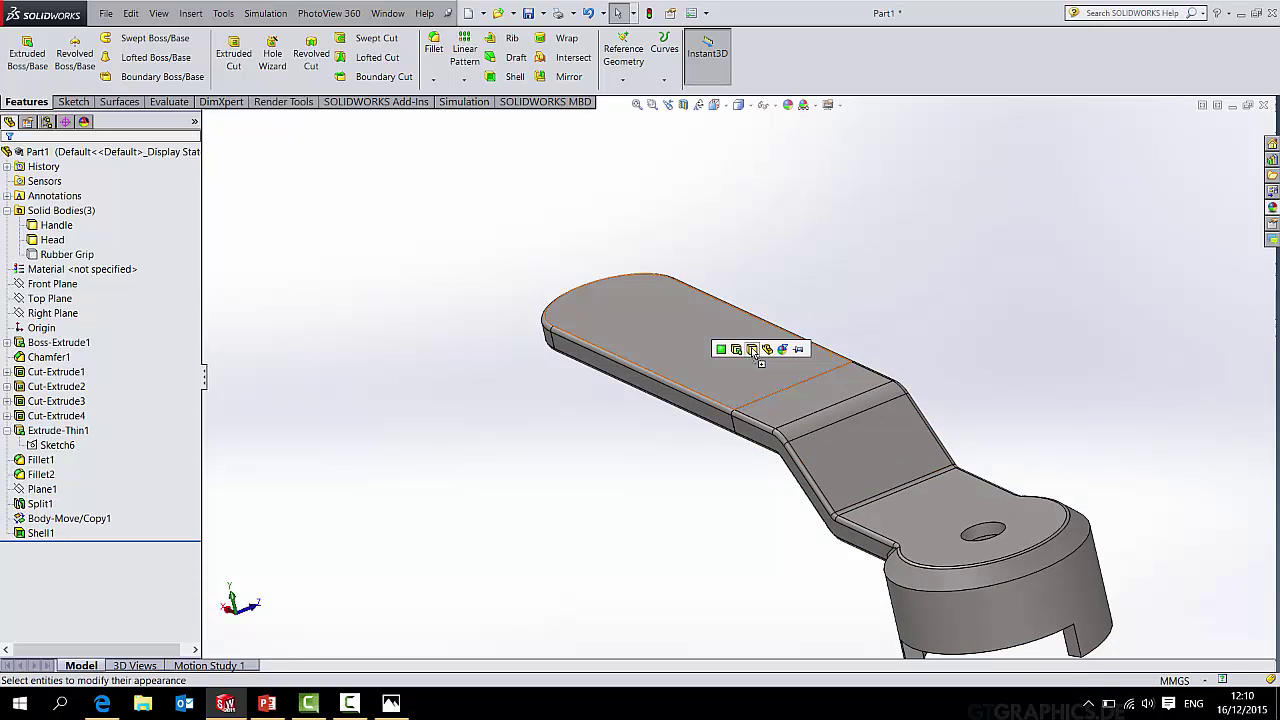
{"action": "left_click", "coordinate": [785, 349]}
{"action": "middle_click_drag", "start_coordinate": [810, 355], "coordinate": [641, 355]}
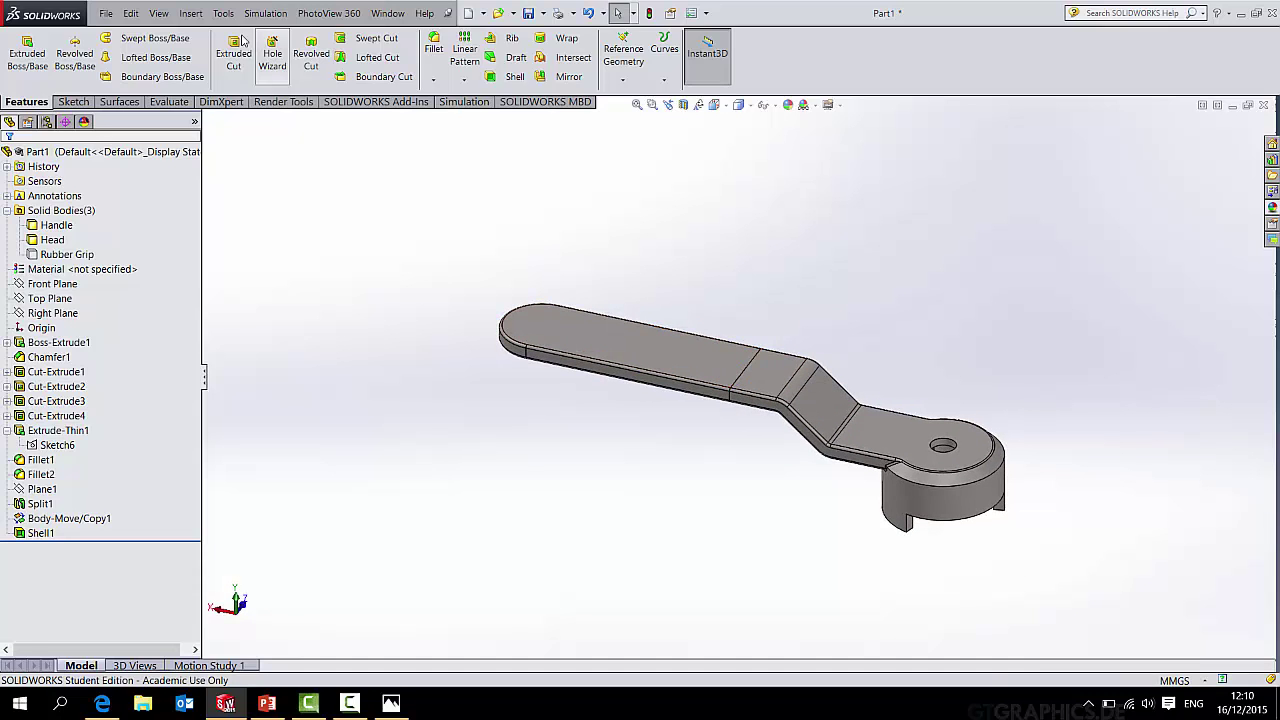
Step: Combine the Handle and Head bodies using the Add operation
{"action": "left_click", "coordinate": [191, 13]}
{"action": "mouse_move", "coordinate": [210, 72]}
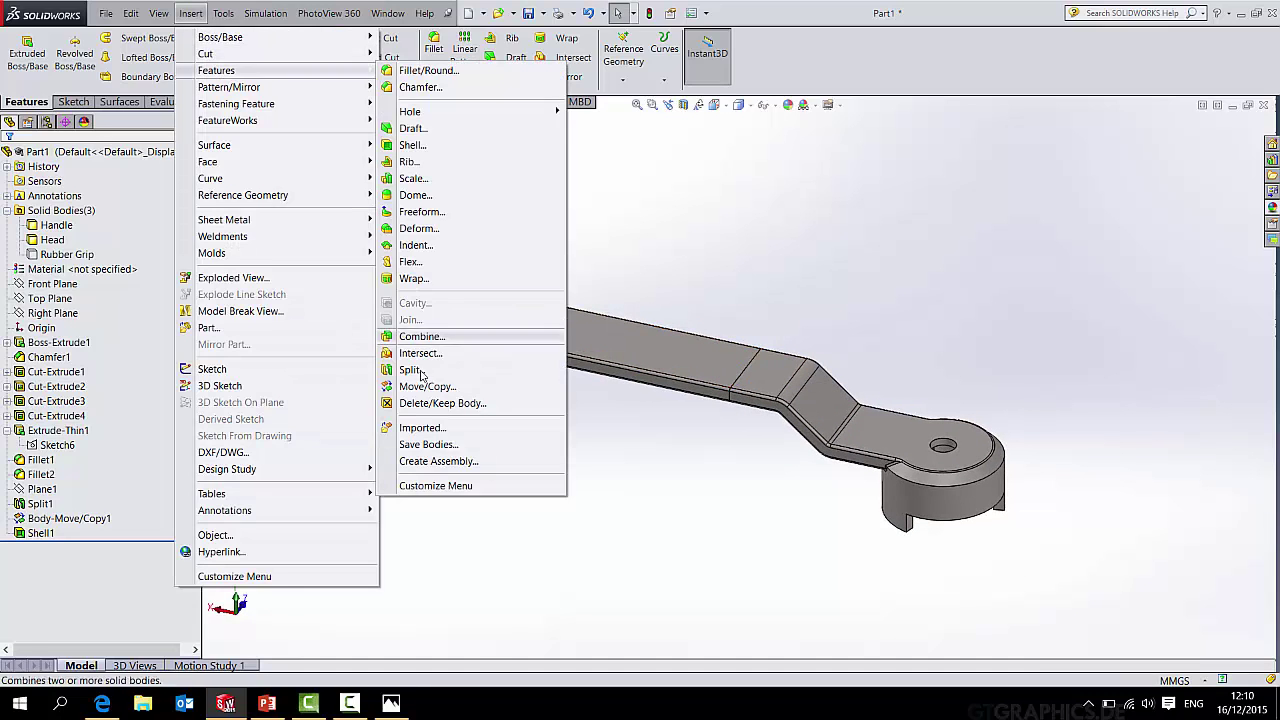
{"action": "left_click", "coordinate": [410, 338]}
{"action": "left_click", "coordinate": [36, 199]}
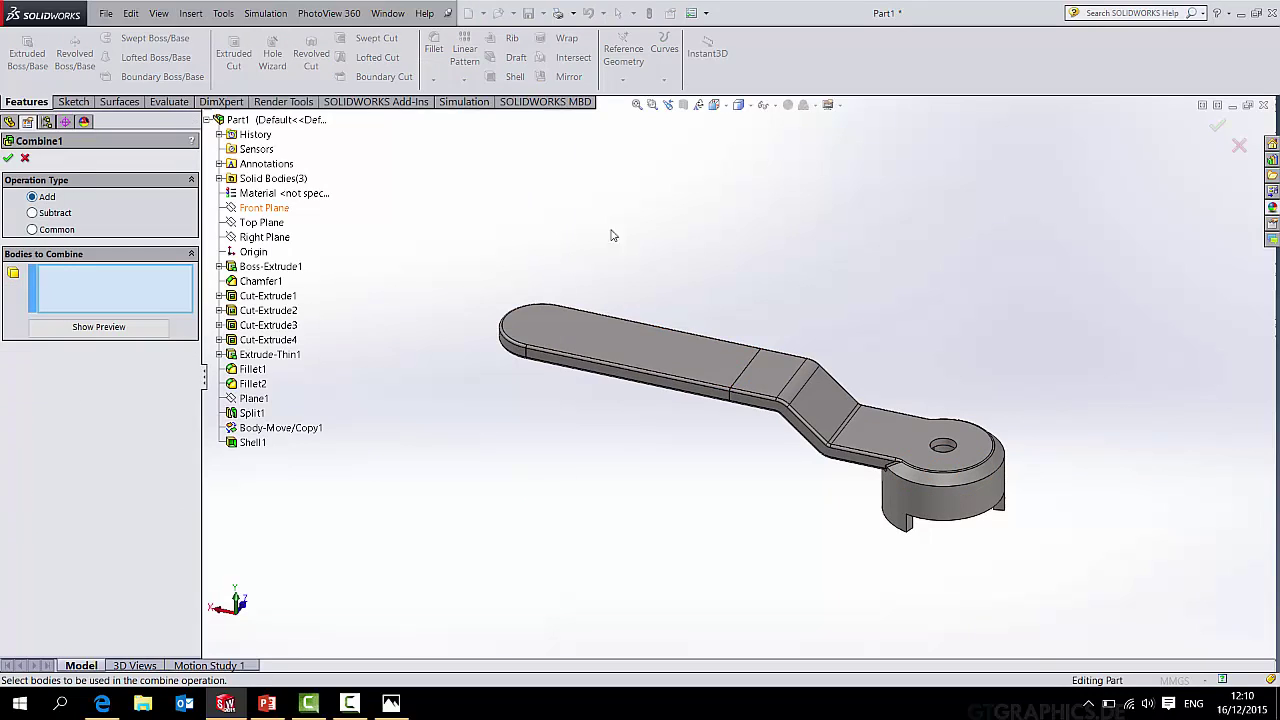
{"action": "left_click", "coordinate": [643, 338]}
{"action": "left_click", "coordinate": [836, 397]}
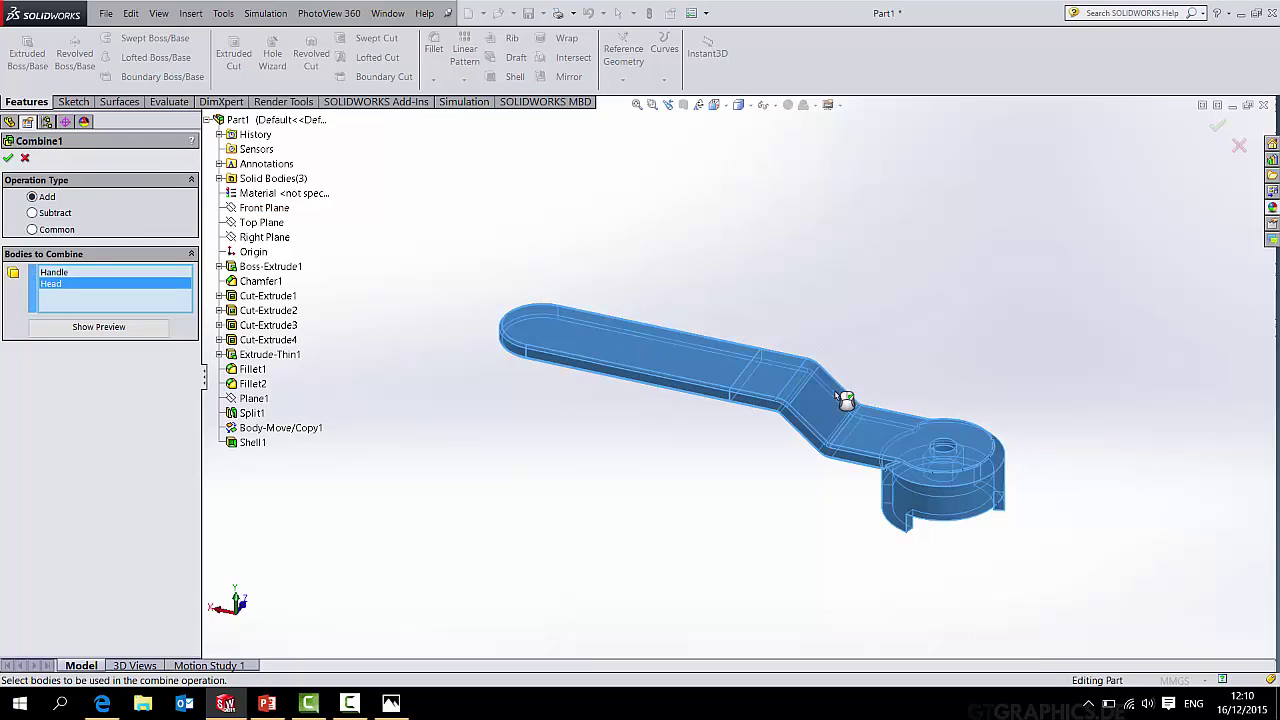
{"action": "key", "text": "Return"}
{"action": "middle_click_drag", "start_coordinate": [654, 437], "coordinate": [680, 430]}
Step: Apply polished steel to the combined body
{"action": "left_click", "coordinate": [1272, 207]}
{"action": "left_click_drag", "start_coordinate": [1114, 366], "coordinate": [729, 371]}
{"action": "middle_click_drag", "start_coordinate": [874, 297], "coordinate": [277, 234]}
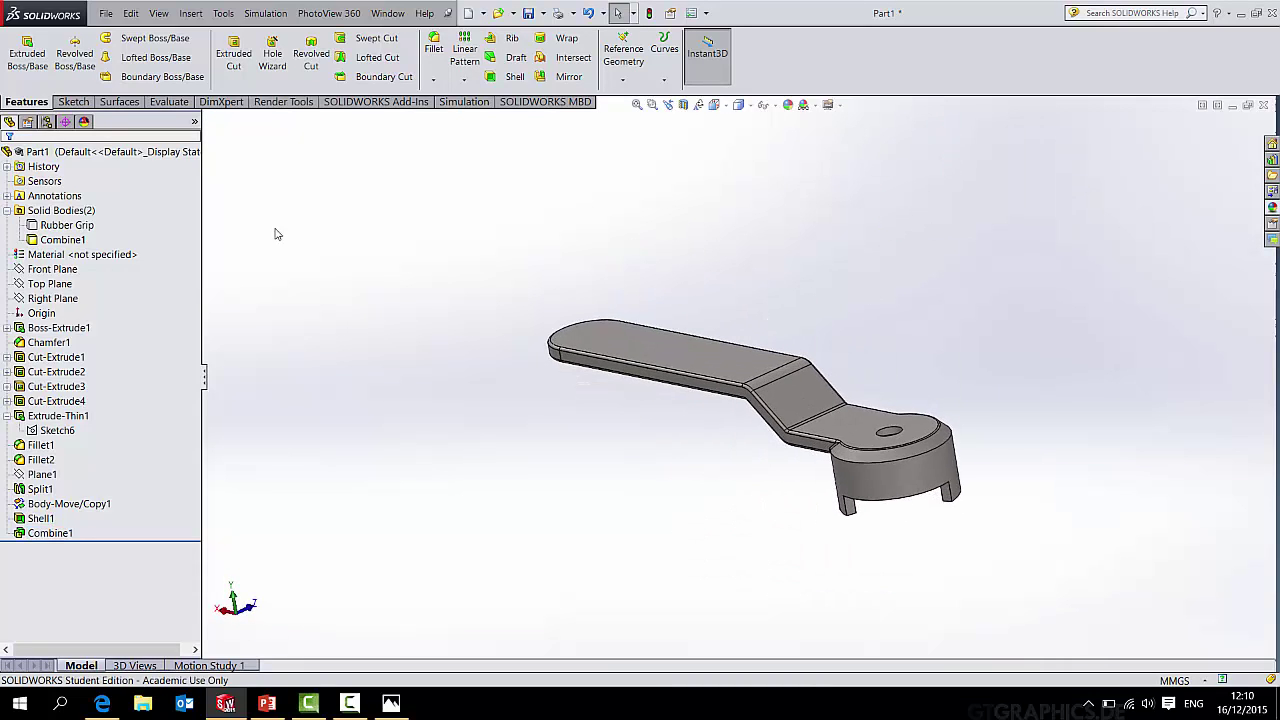
Step: Unhide the Rubber Grip body and orbit and zoom to inspect the red grip on the steel handle
{"action": "right_click", "coordinate": [70, 225]}
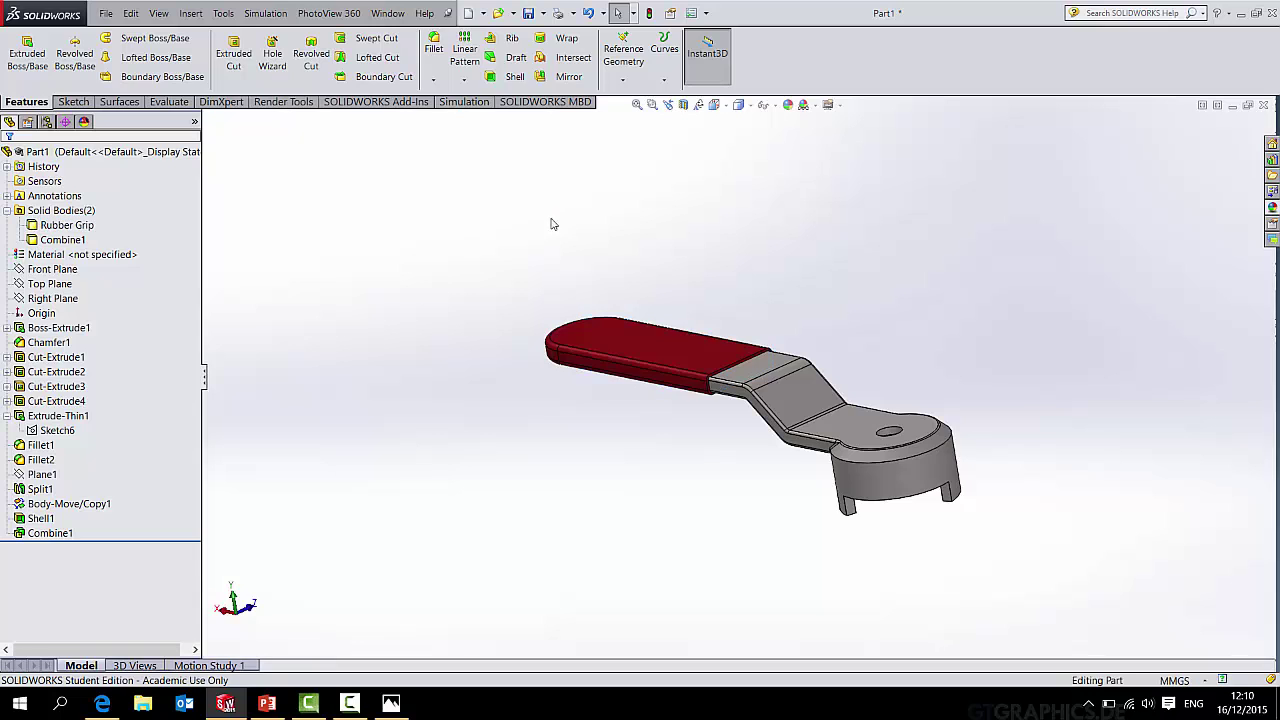
{"action": "middle_click_drag", "start_coordinate": [551, 220], "coordinate": [494, 343]}
{"action": "scroll", "coordinate": [708, 415], "scroll_direction": "down", "scroll_amount": 3}
{"action": "scroll", "coordinate": [765, 352], "scroll_direction": "down", "scroll_amount": 3}
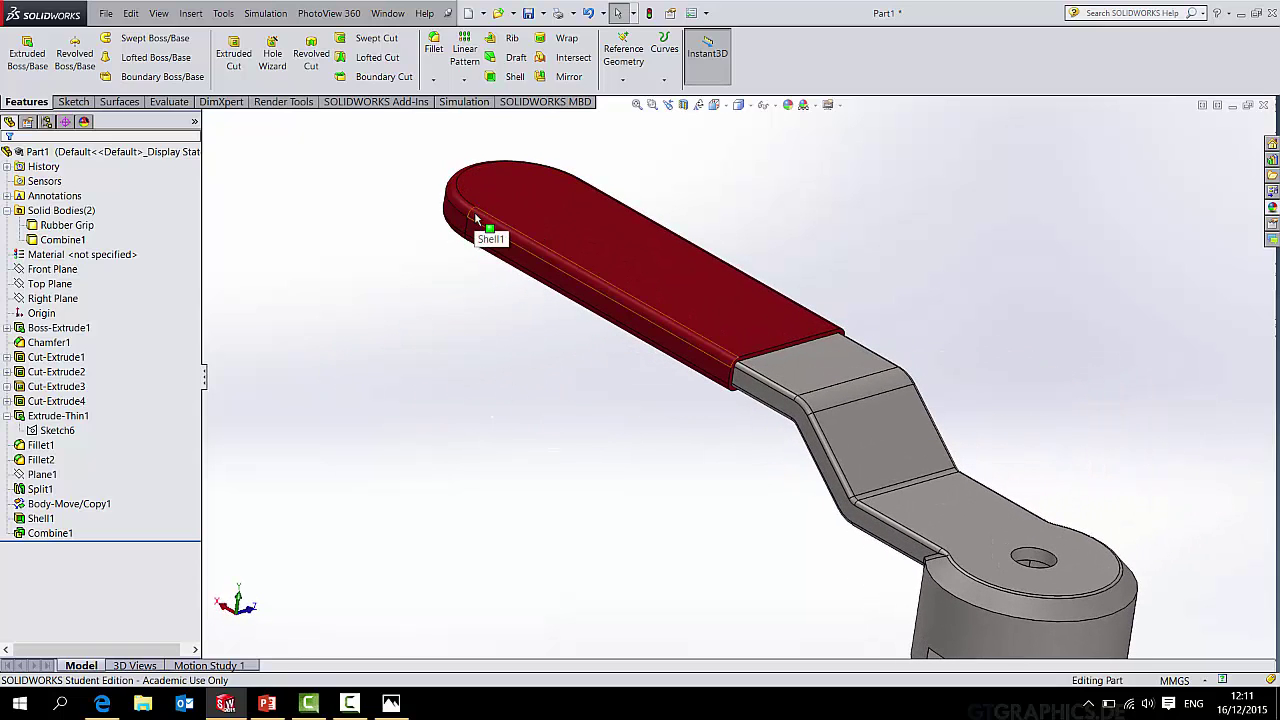
{"action": "middle_click_drag", "start_coordinate": [737, 343], "coordinate": [694, 319]}
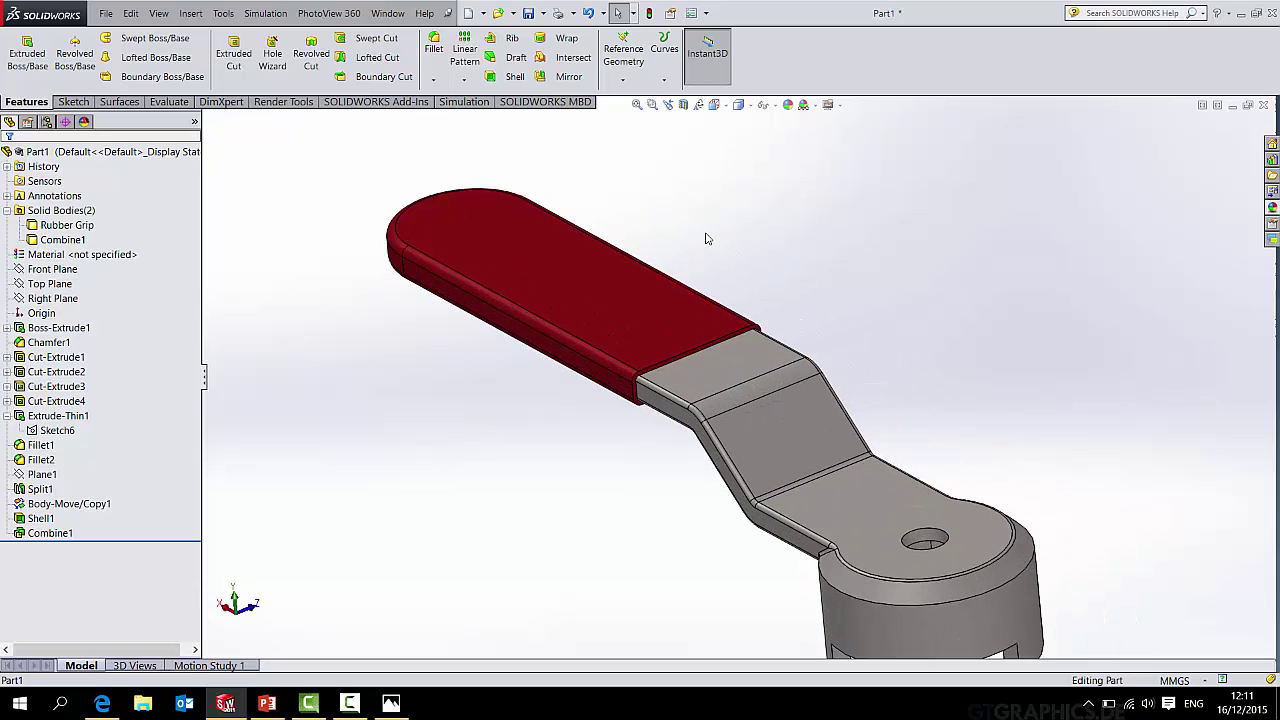
{"action": "scroll", "coordinate": [715, 360], "scroll_direction": "up", "scroll_amount": 2}
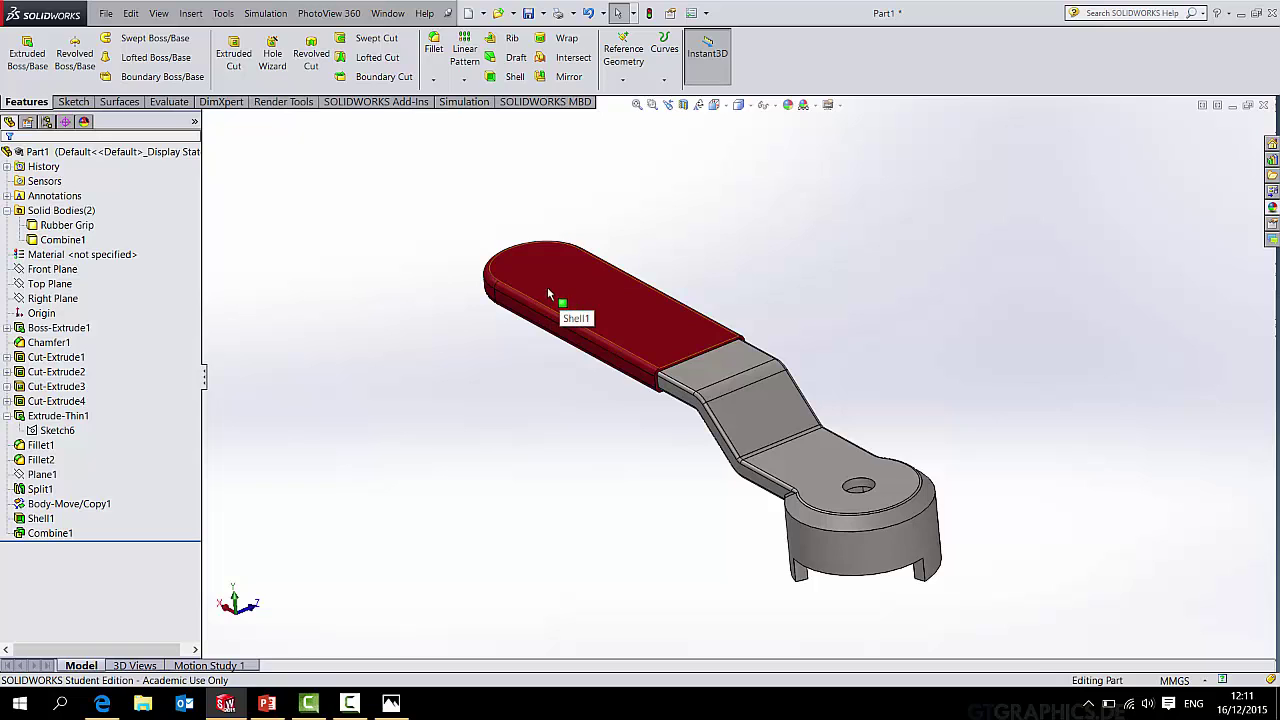
Step: Load the Desktop image 'Road Sign Black and White' as a new decal
{"action": "left_click", "coordinate": [191, 14]}
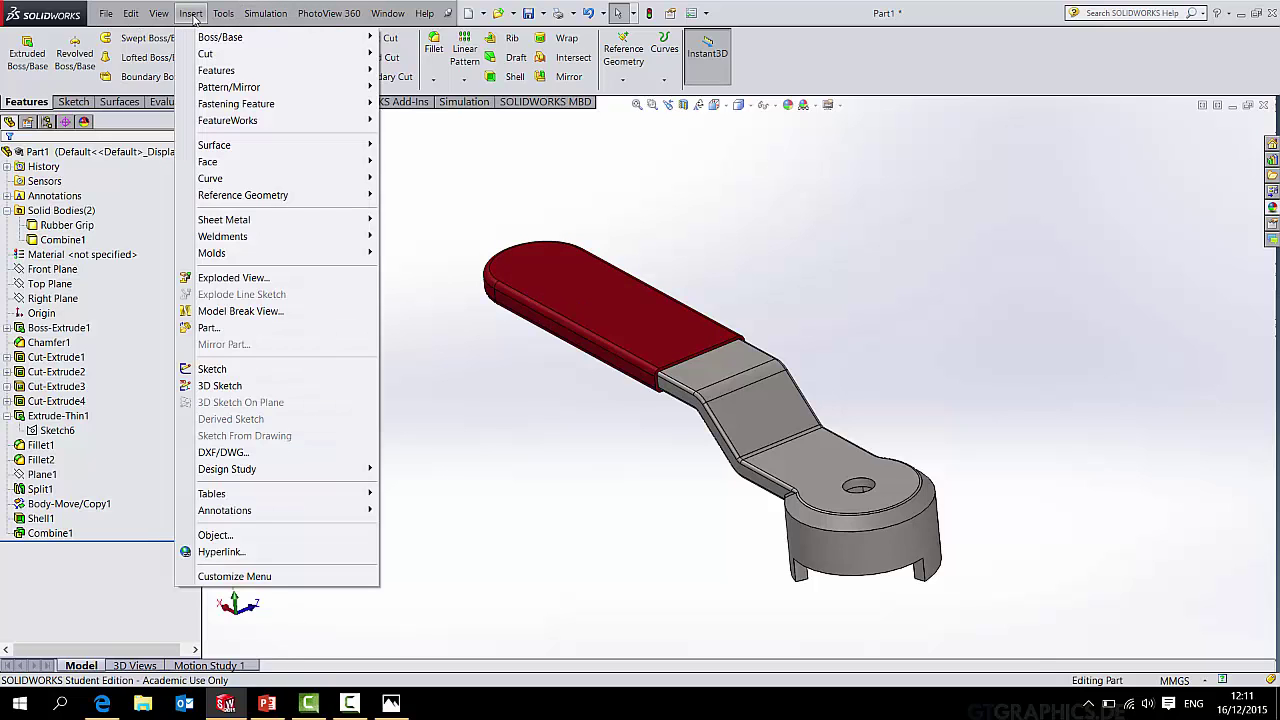
{"action": "left_click", "coordinate": [416, 158]}
{"action": "left_click", "coordinate": [283, 101]}
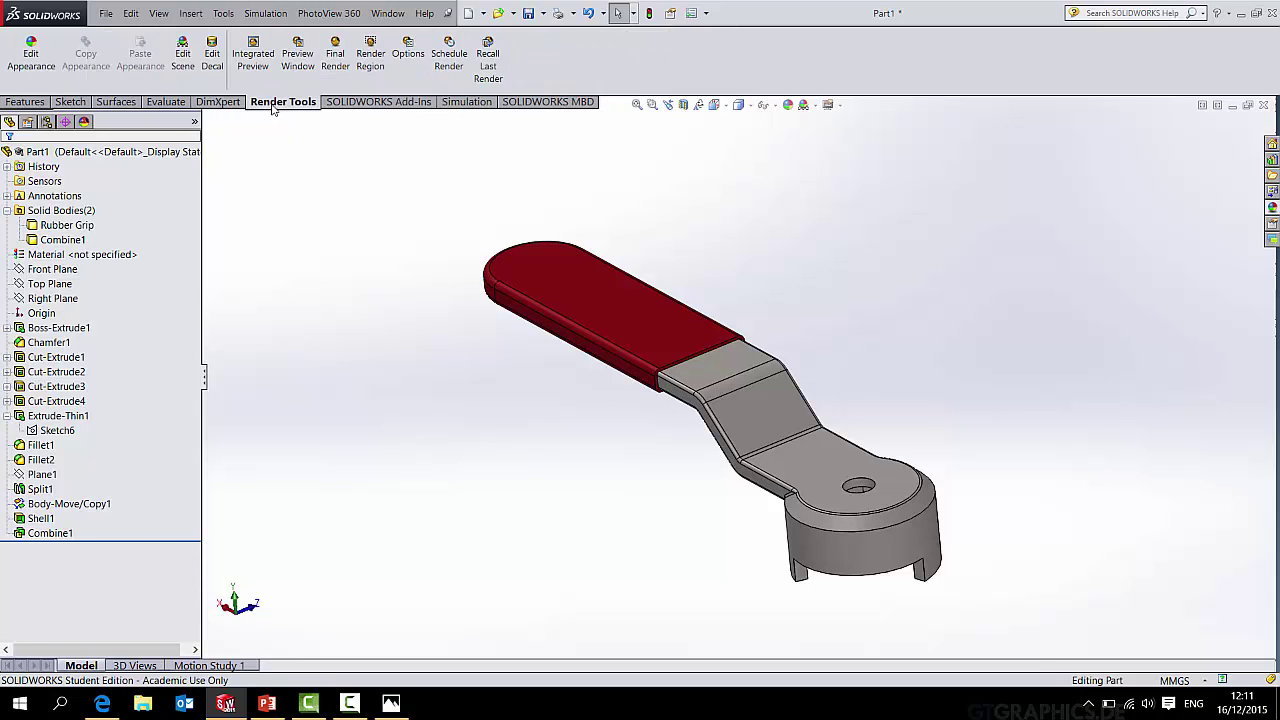
{"action": "left_click", "coordinate": [211, 60]}
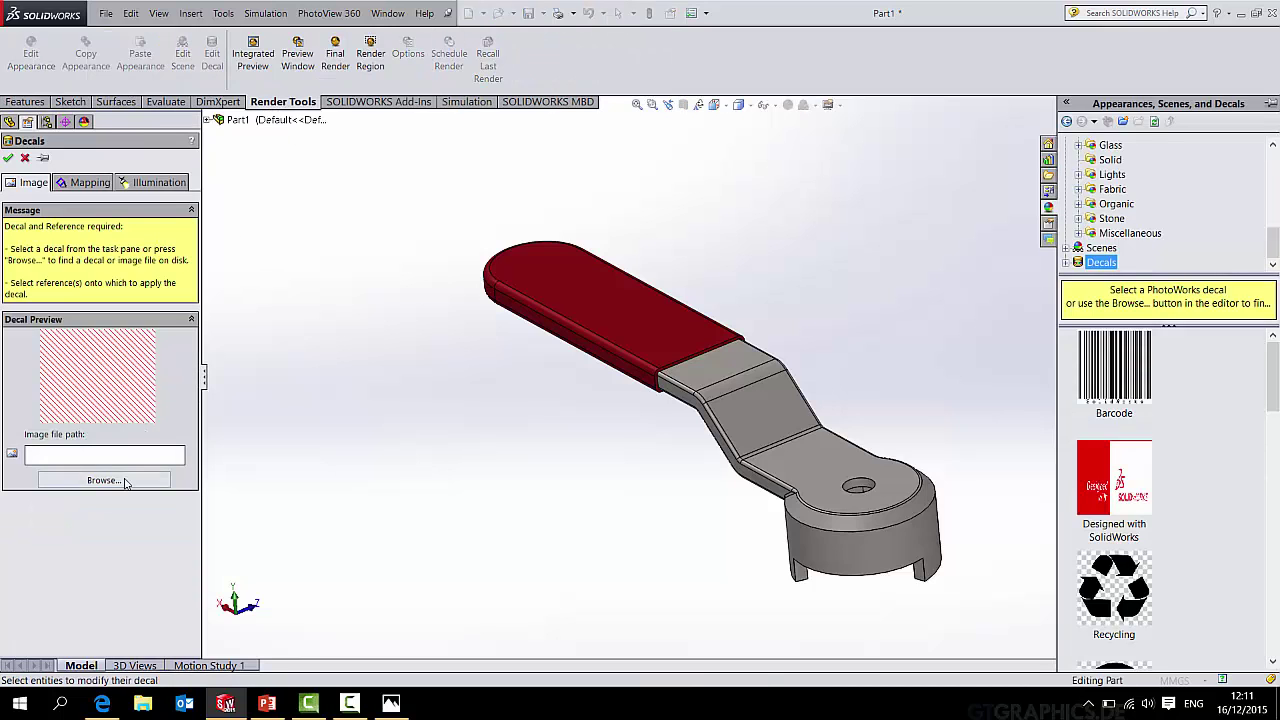
{"action": "left_click", "coordinate": [105, 480]}
{"action": "left_click", "coordinate": [88, 277]}
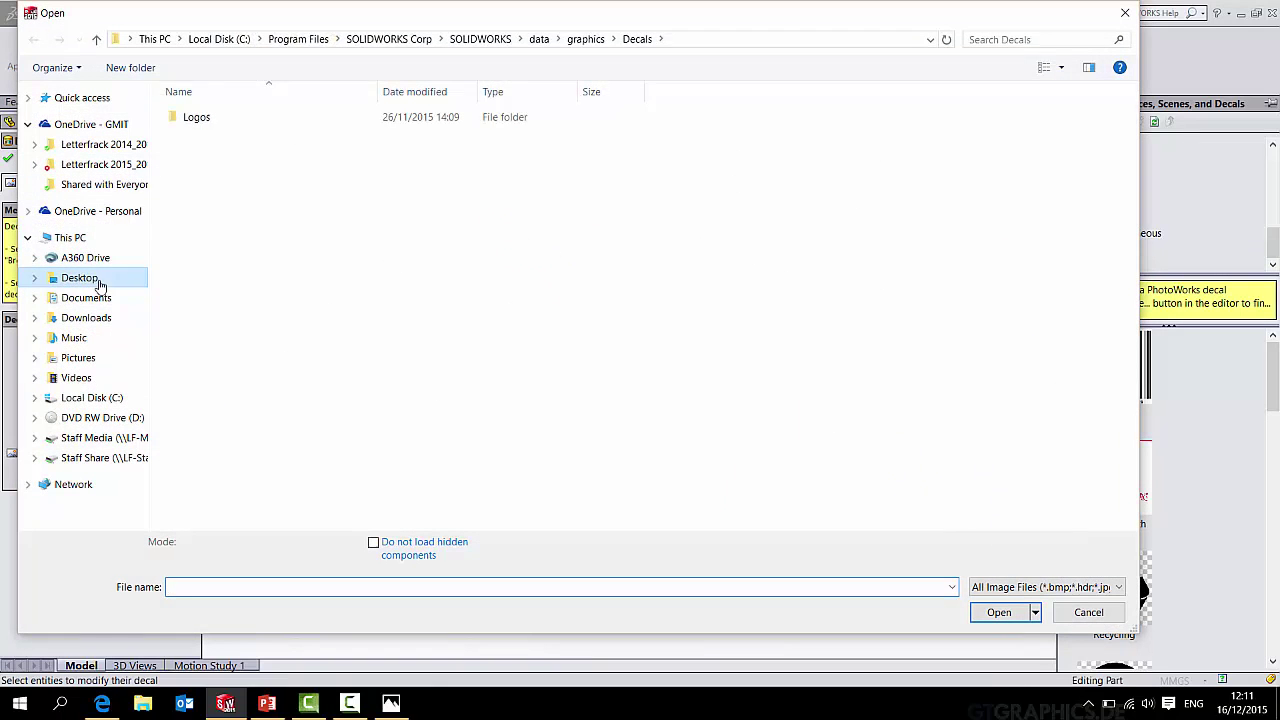
{"action": "double_click", "coordinate": [448, 158]}
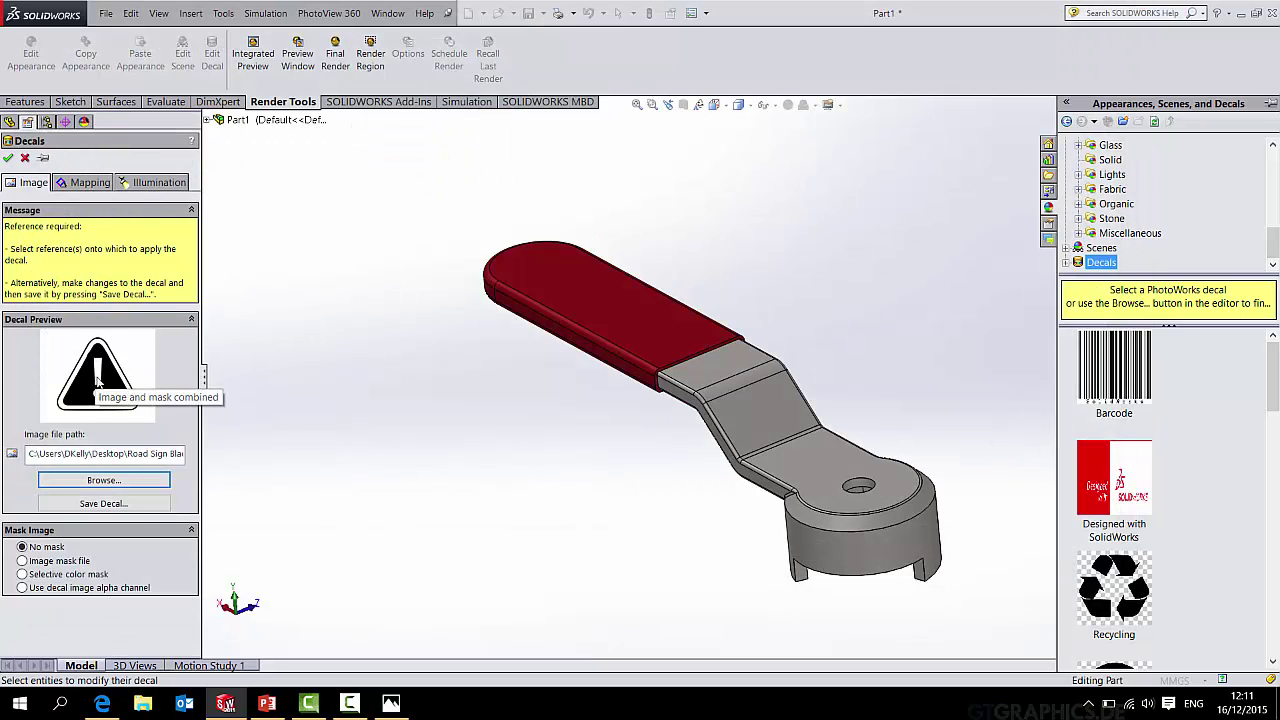
Step: Place the road sign decal on the grip's top face and confirm it
{"action": "left_click", "coordinate": [580, 292]}
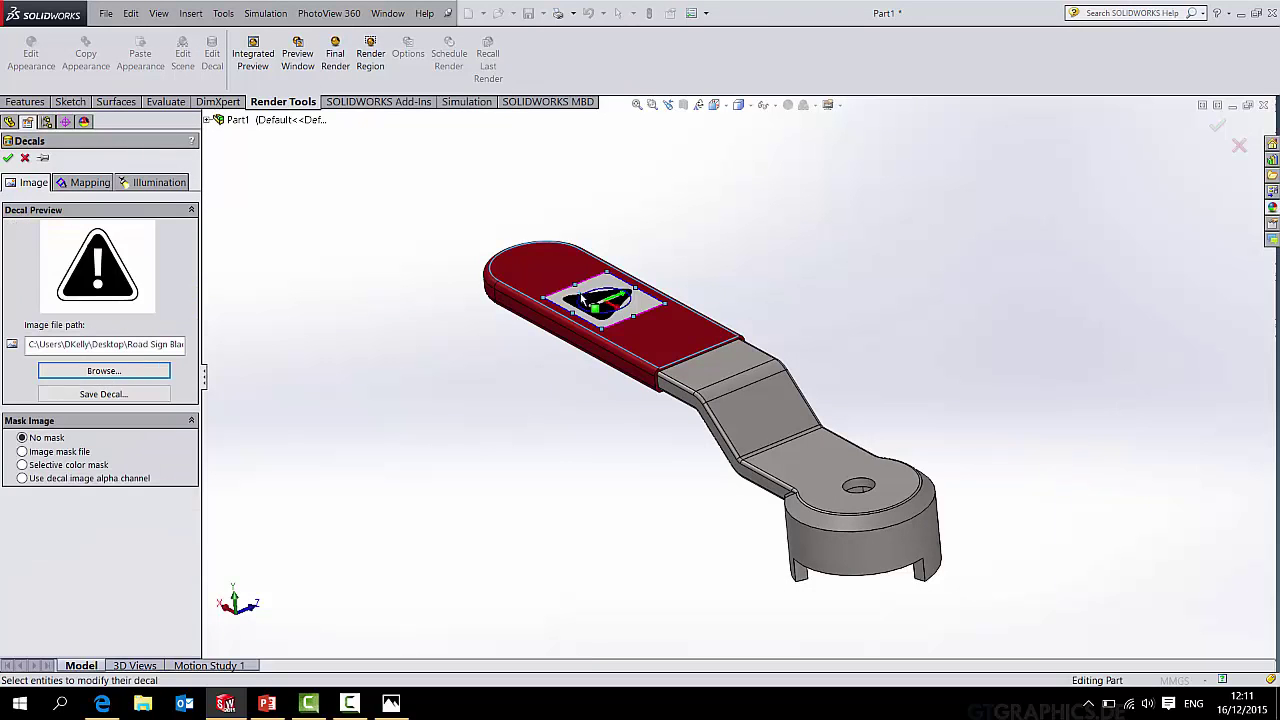
{"action": "scroll", "coordinate": [636, 302], "scroll_direction": "down", "scroll_amount": 5}
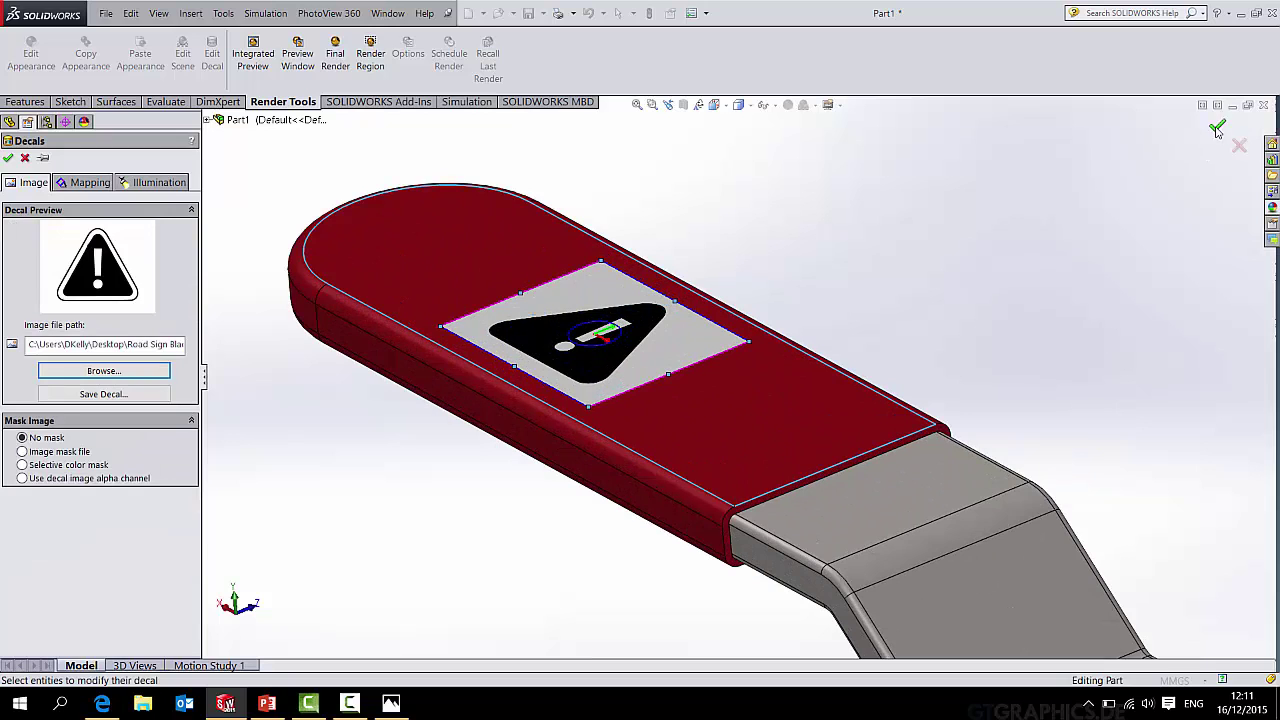
{"action": "left_click", "coordinate": [1217, 128]}
{"action": "scroll", "coordinate": [906, 237], "scroll_direction": "up", "scroll_amount": 5}
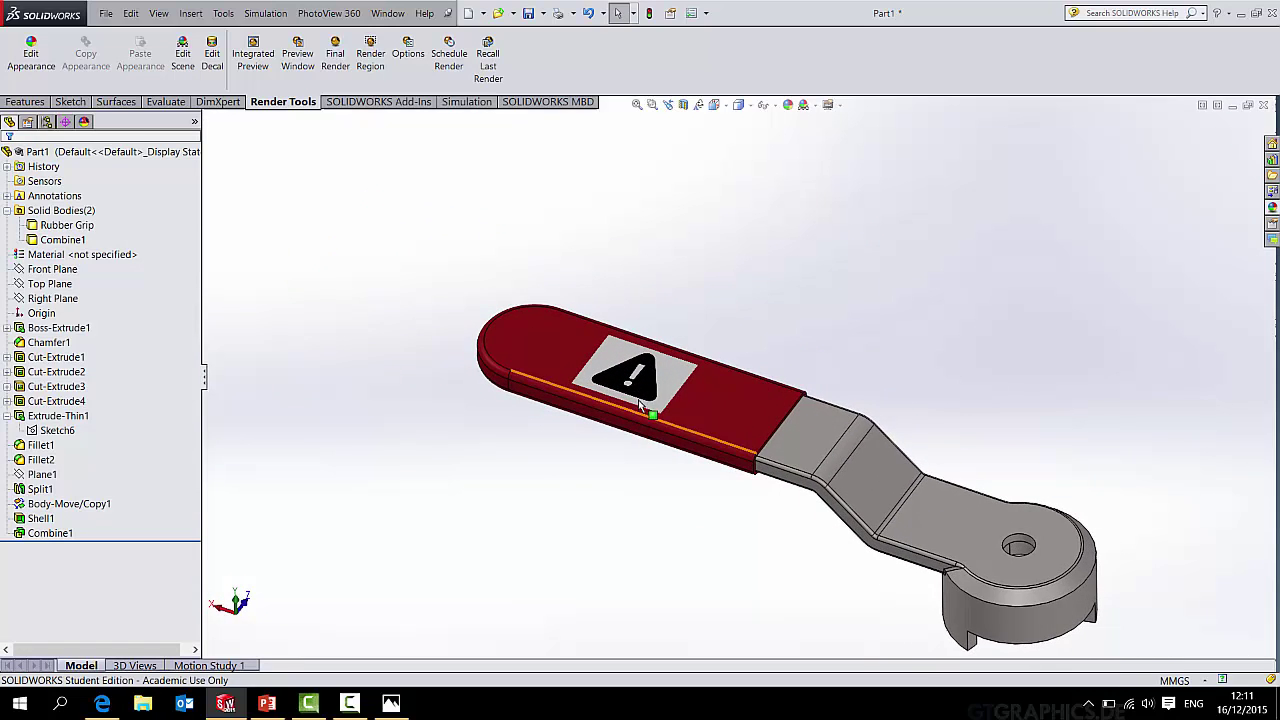
{"action": "scroll", "coordinate": [672, 392], "scroll_direction": "down", "scroll_amount": 5}
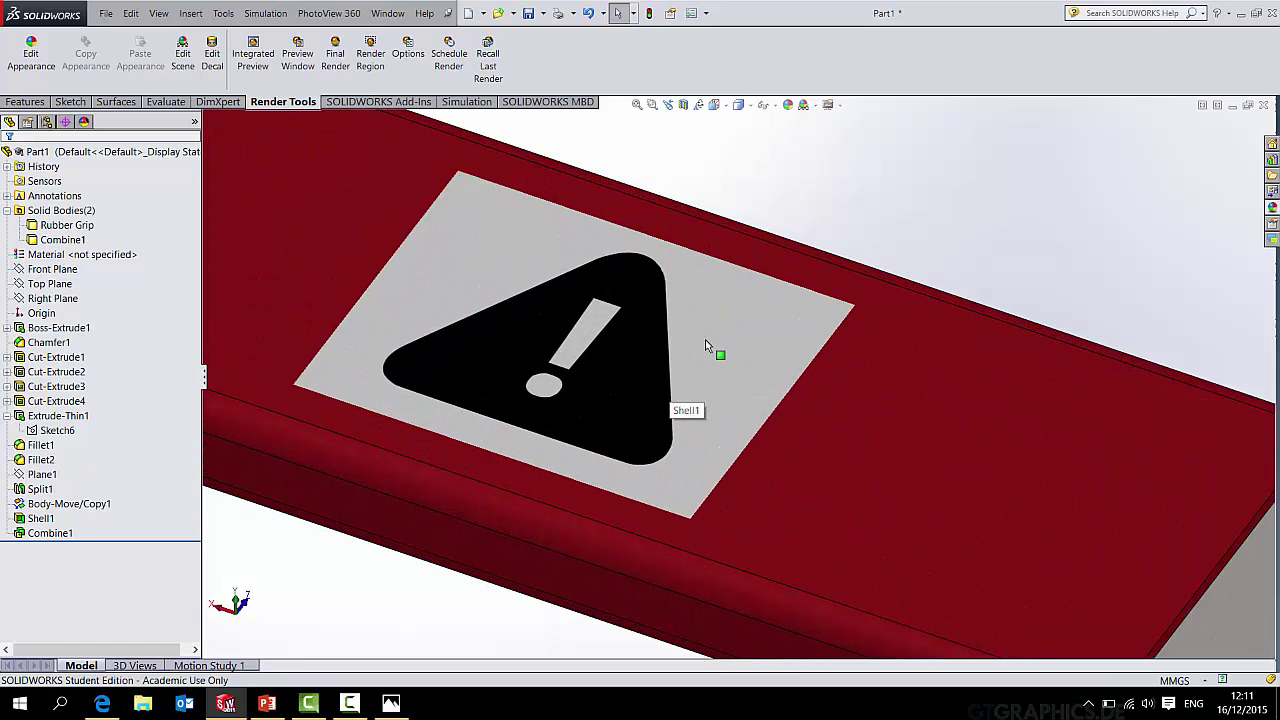
{"action": "scroll", "coordinate": [621, 379], "scroll_direction": "up", "scroll_amount": 5}
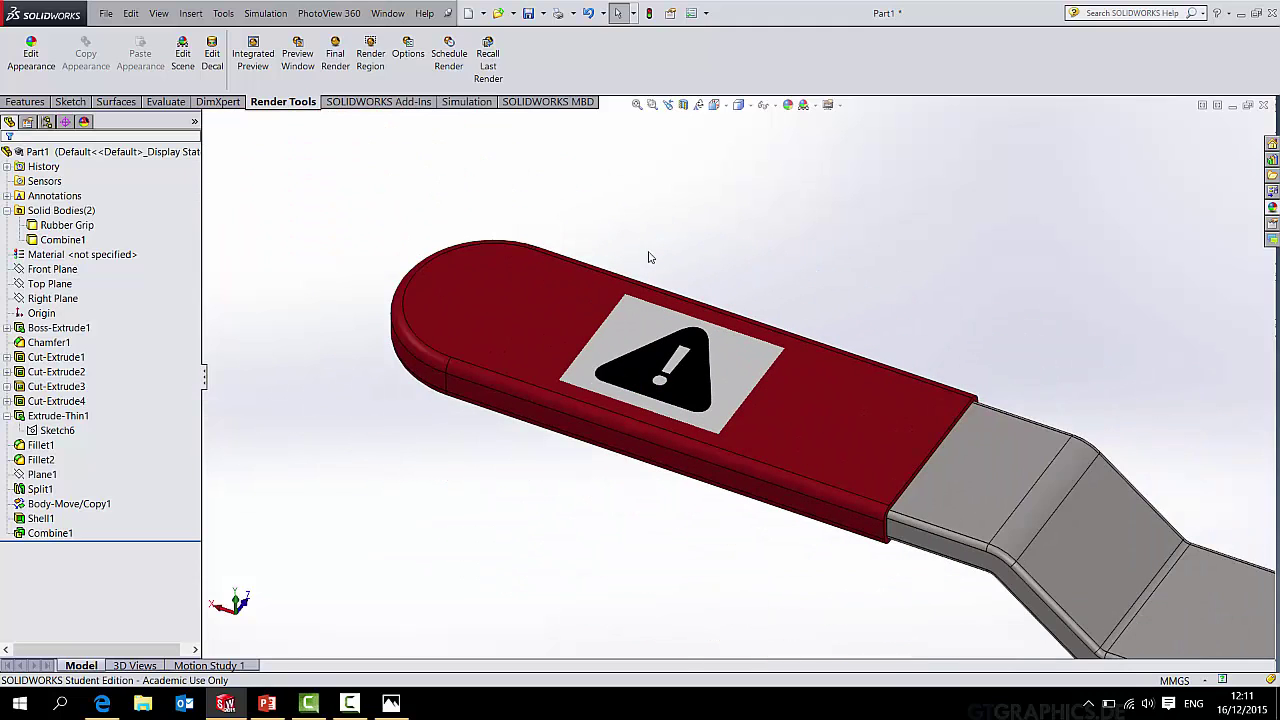
Step: Preview a live render of the decalled grip, then close the preview
{"action": "left_click", "coordinate": [306, 70]}
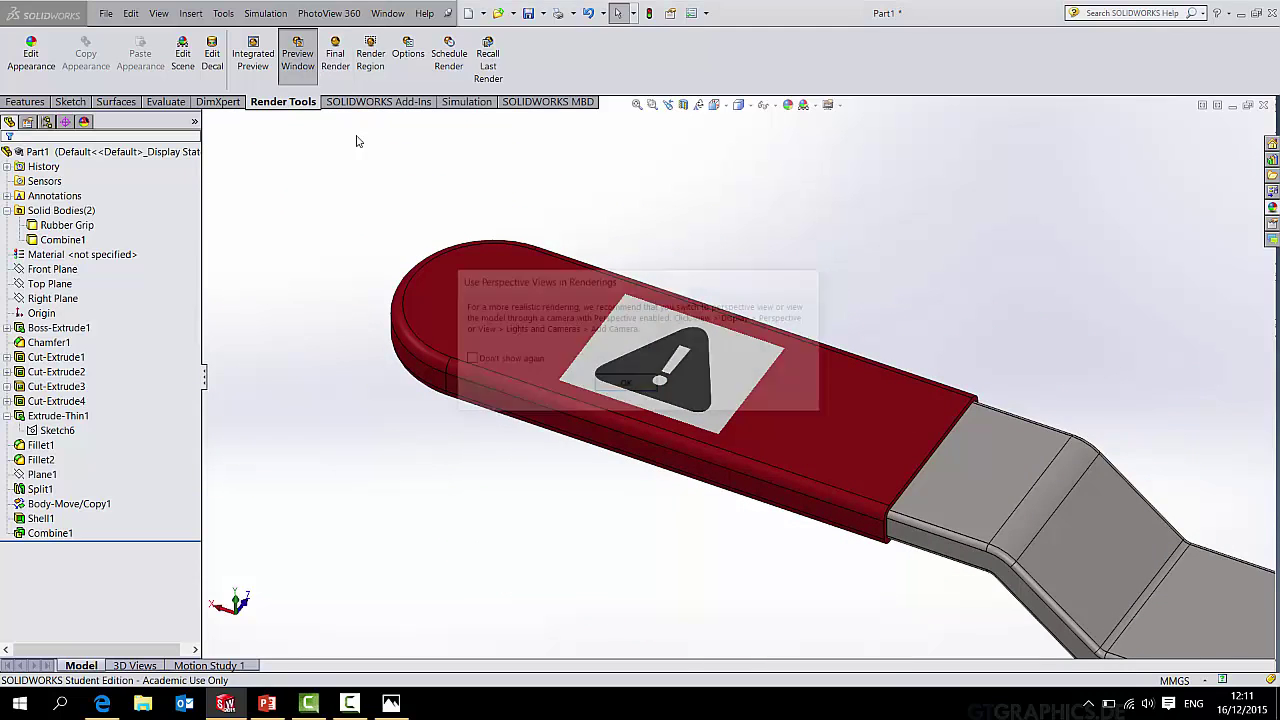
{"action": "left_click", "coordinate": [630, 385]}
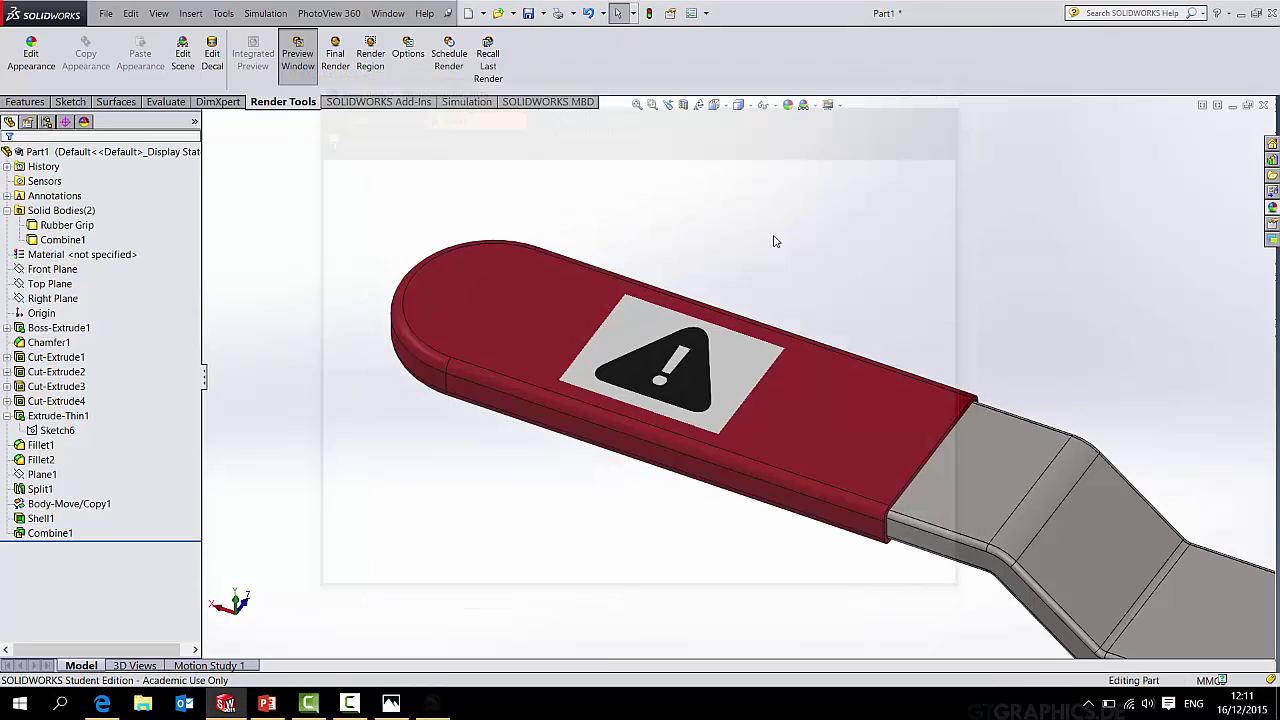
{"action": "left_click", "coordinate": [954, 85]}
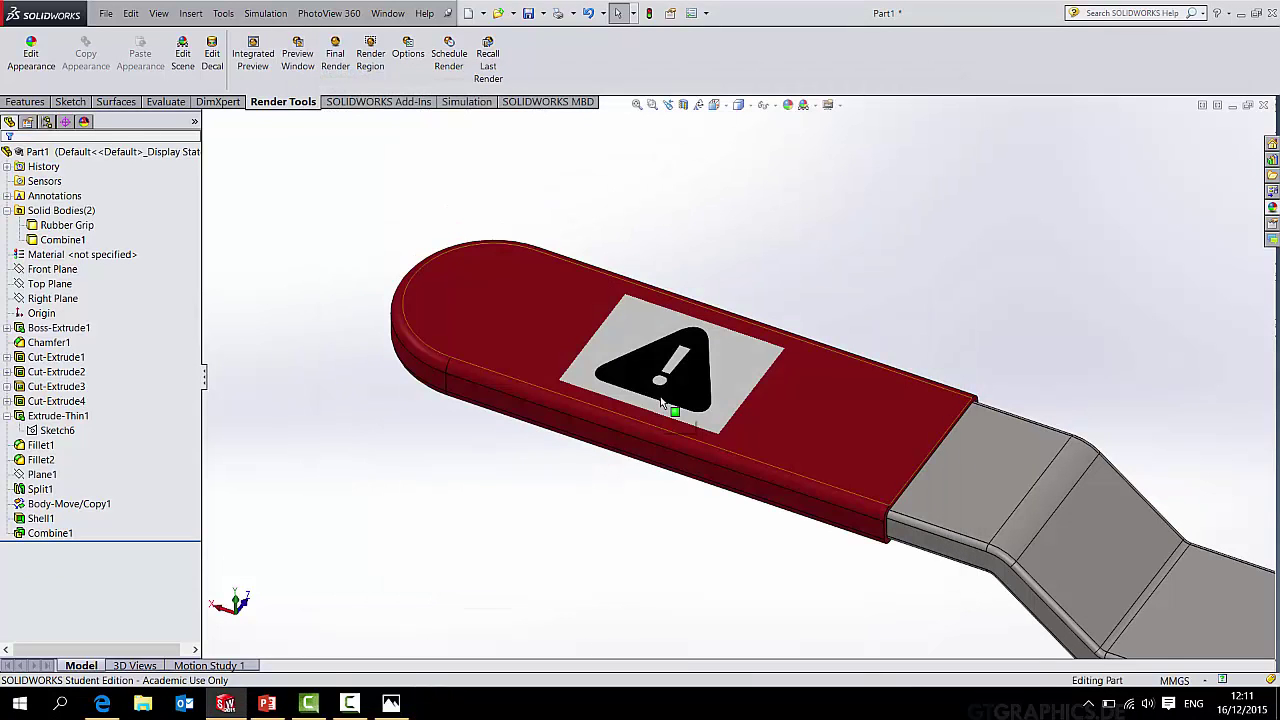
Step: Remove the warning decal from the grip's top face, then switch to PowerPoint
{"action": "left_click", "coordinate": [655, 340]}
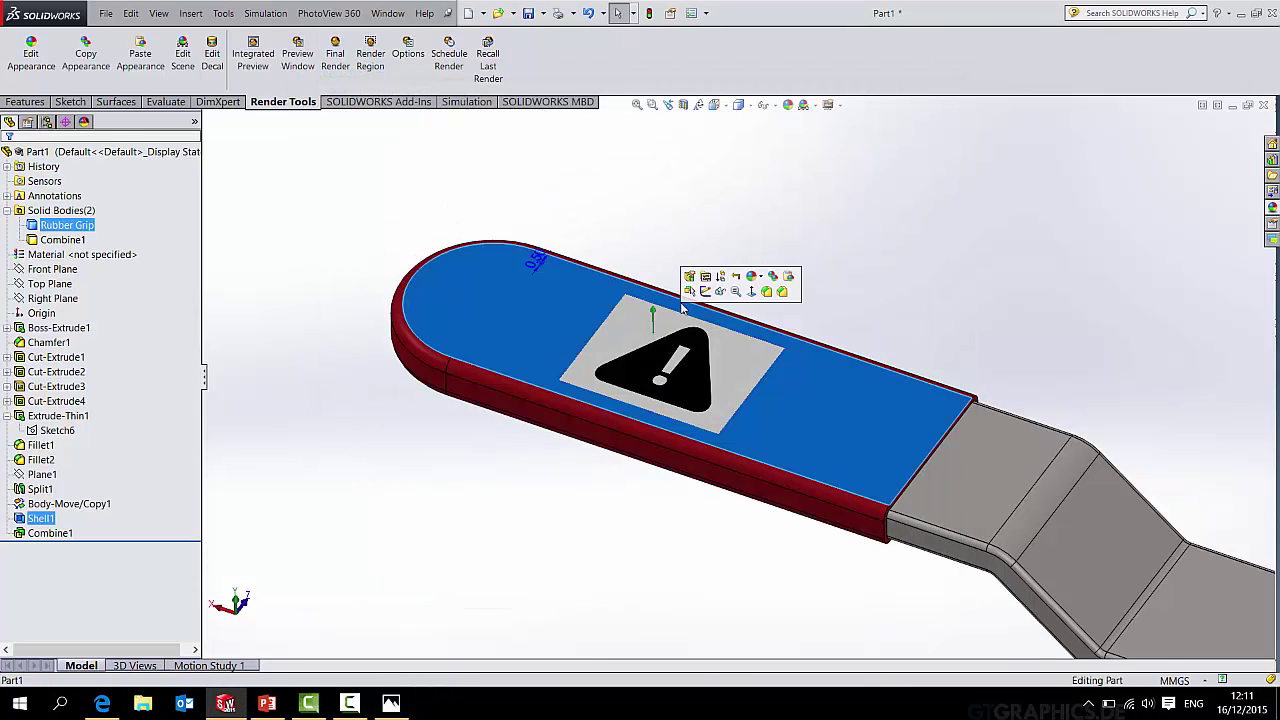
{"action": "left_click", "coordinate": [761, 278]}
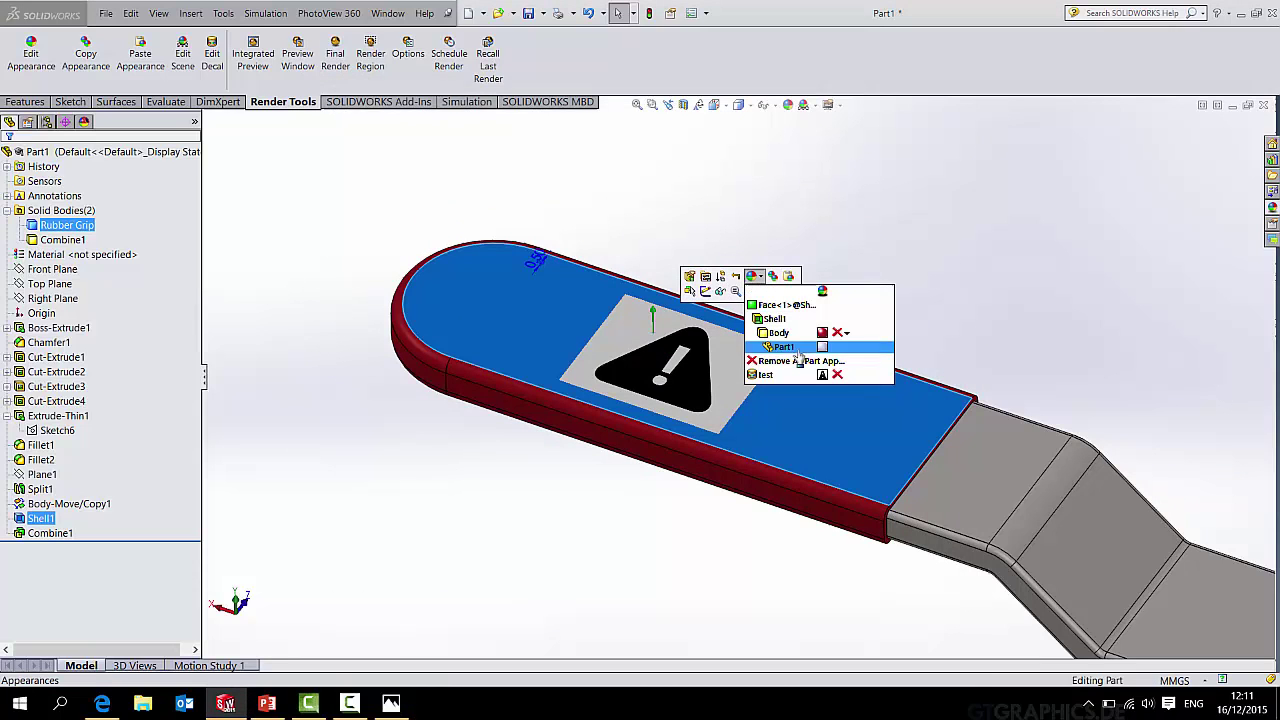
{"action": "left_click", "coordinate": [837, 375]}
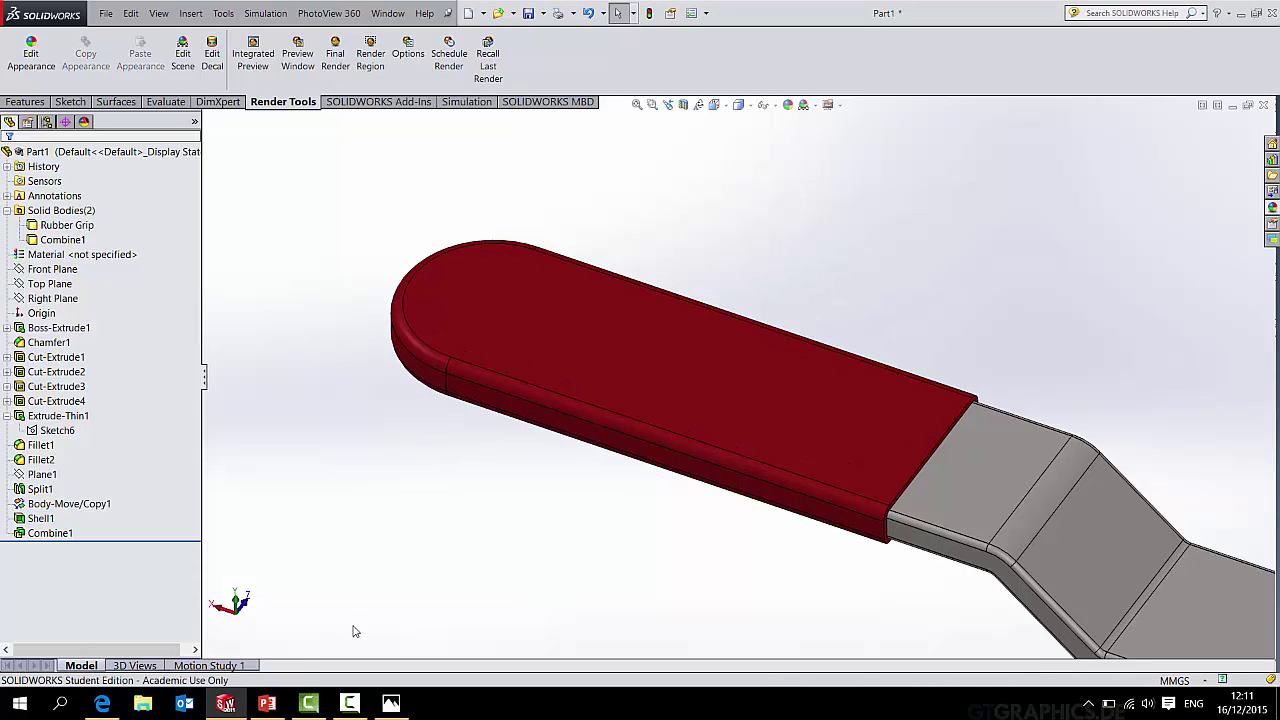
{"action": "left_click", "coordinate": [267, 703]}
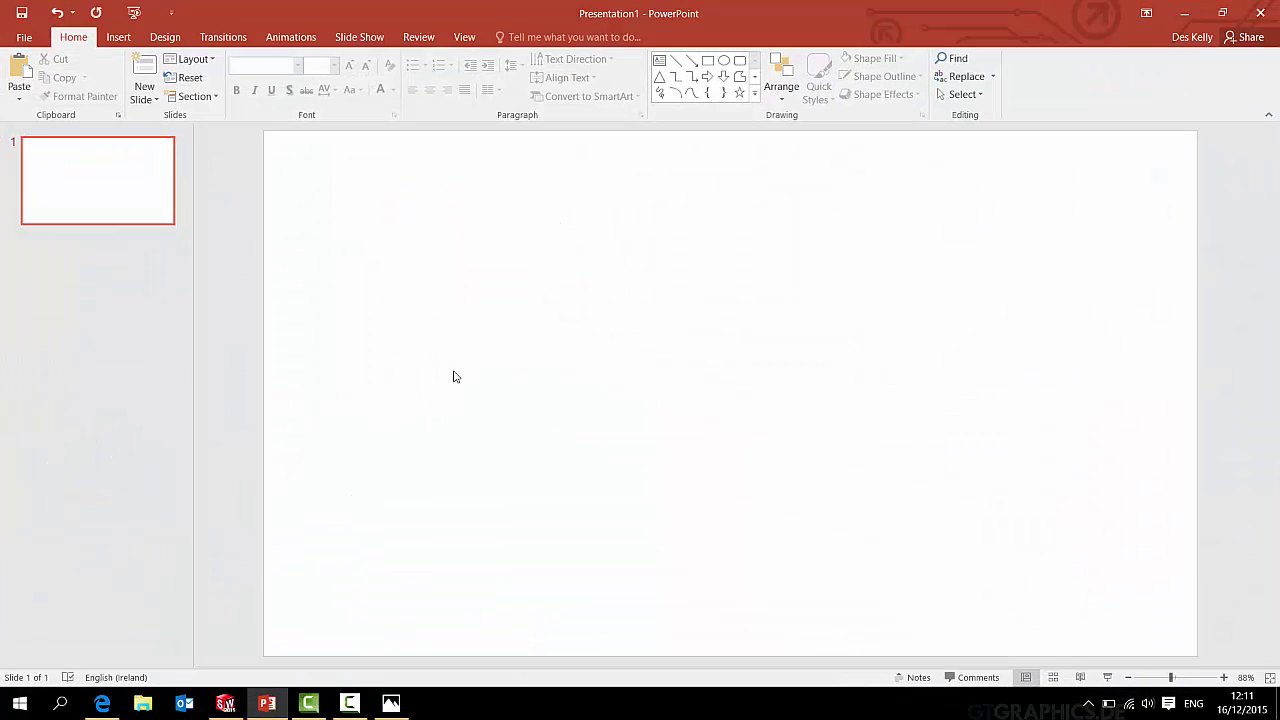
Step: Insert the Desktop picture 'Road Sign Black and White' and shrink it slightly
{"action": "left_click", "coordinate": [118, 37]}
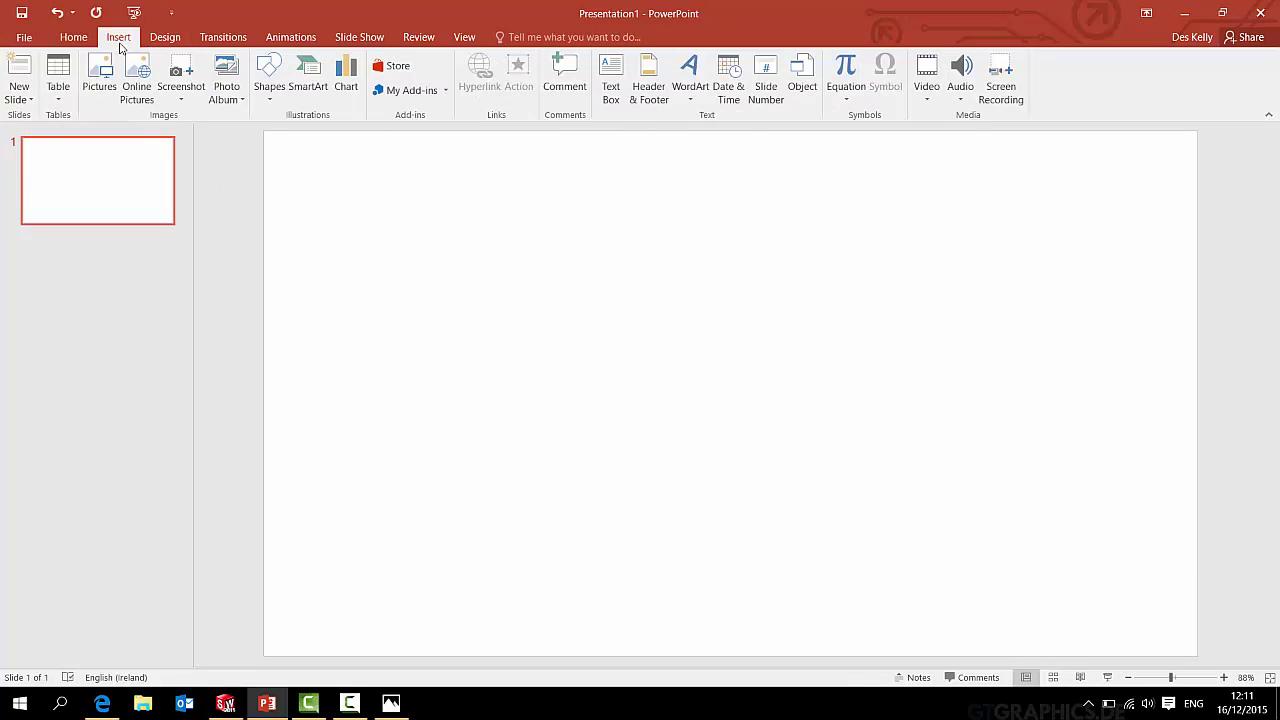
{"action": "left_click", "coordinate": [100, 82]}
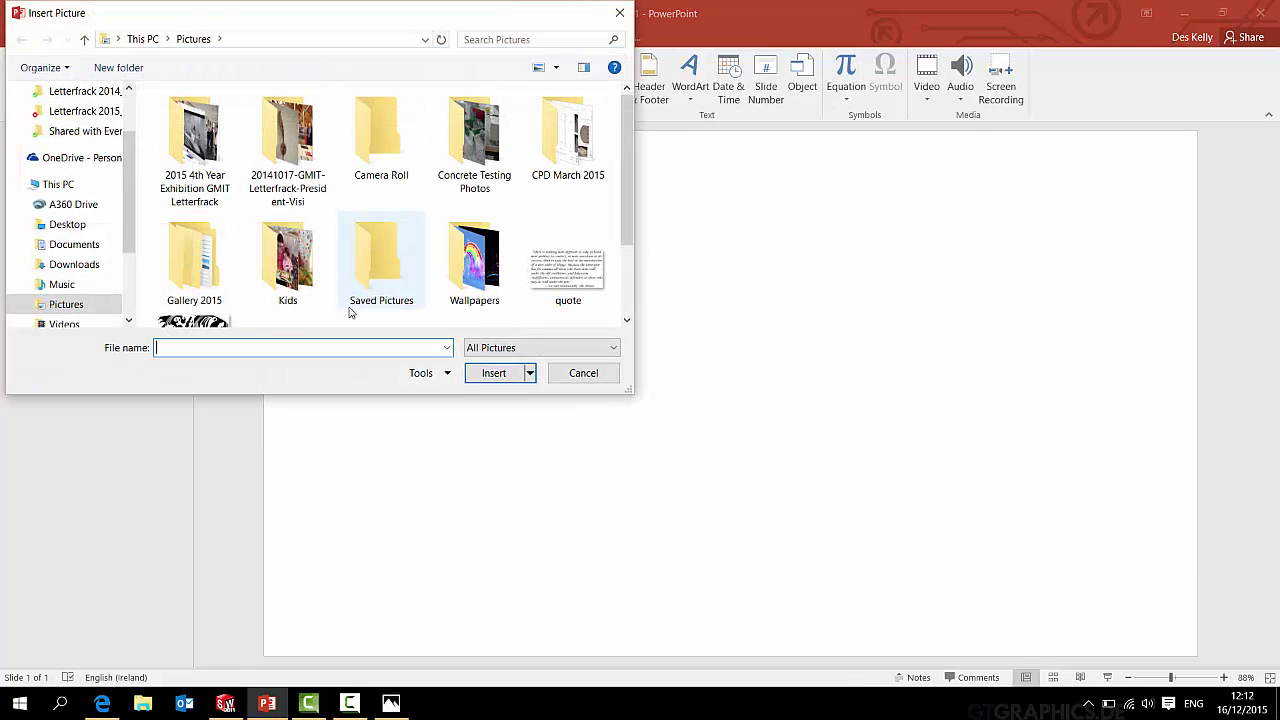
{"action": "left_click", "coordinate": [68, 225]}
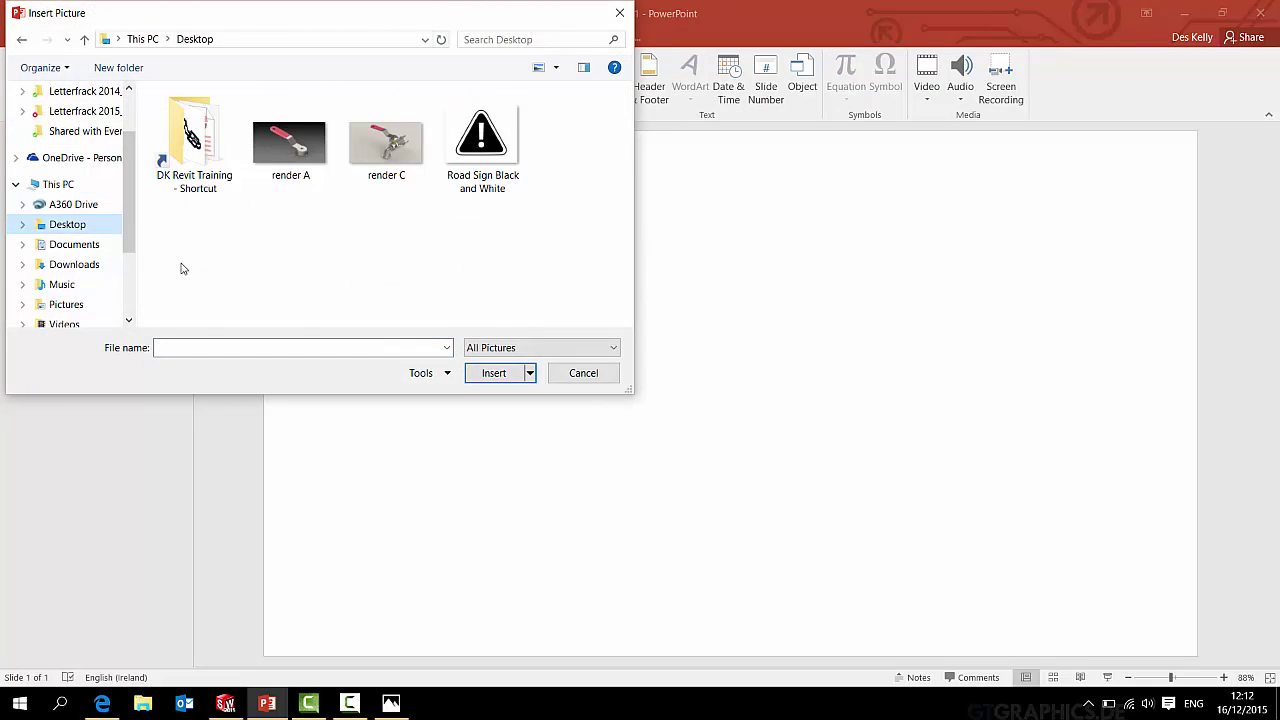
{"action": "double_click", "coordinate": [488, 125]}
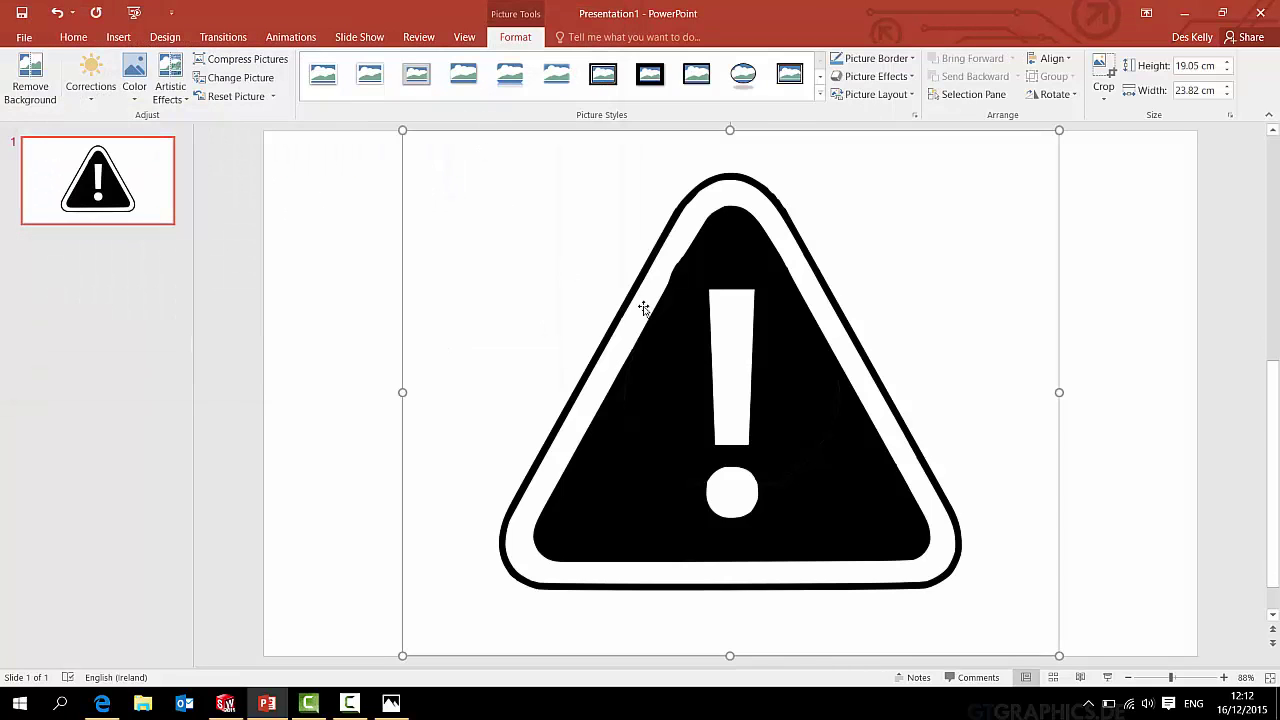
{"action": "left_click_drag", "start_coordinate": [1005, 141], "coordinate": [809, 360]}
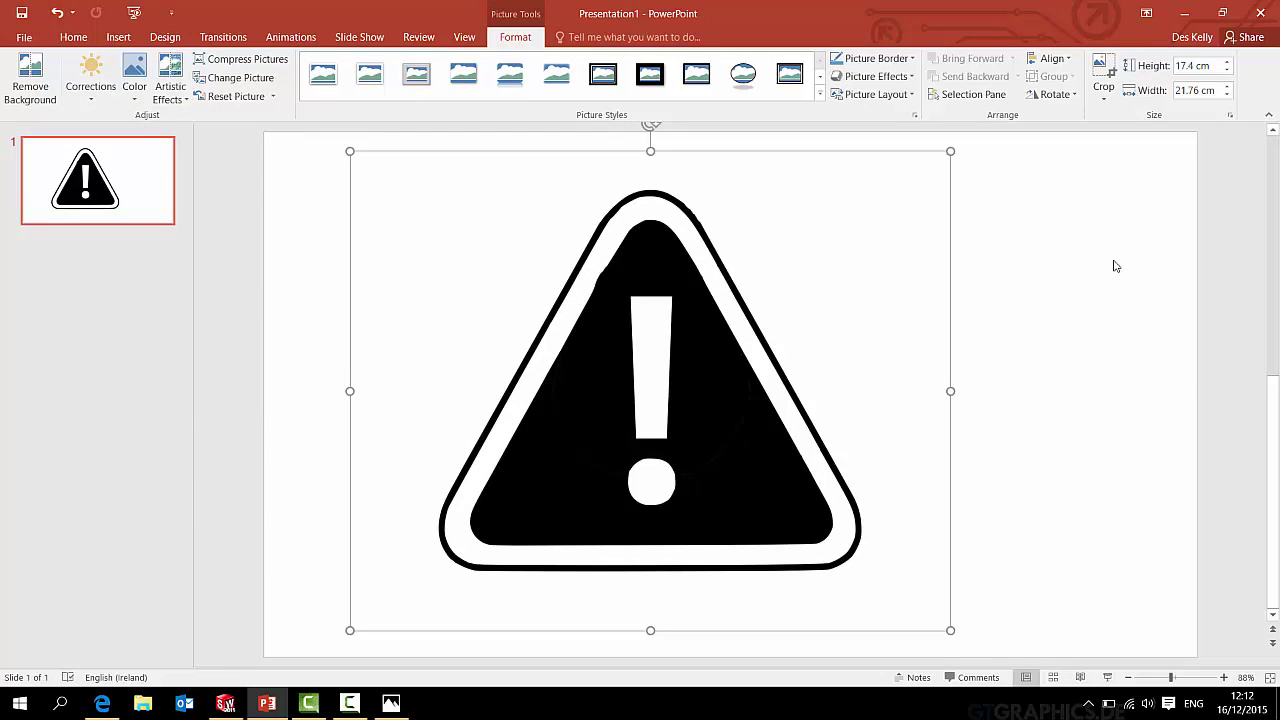
Step: Fill the slide background with solid light grey
{"action": "right_click", "coordinate": [1078, 249]}
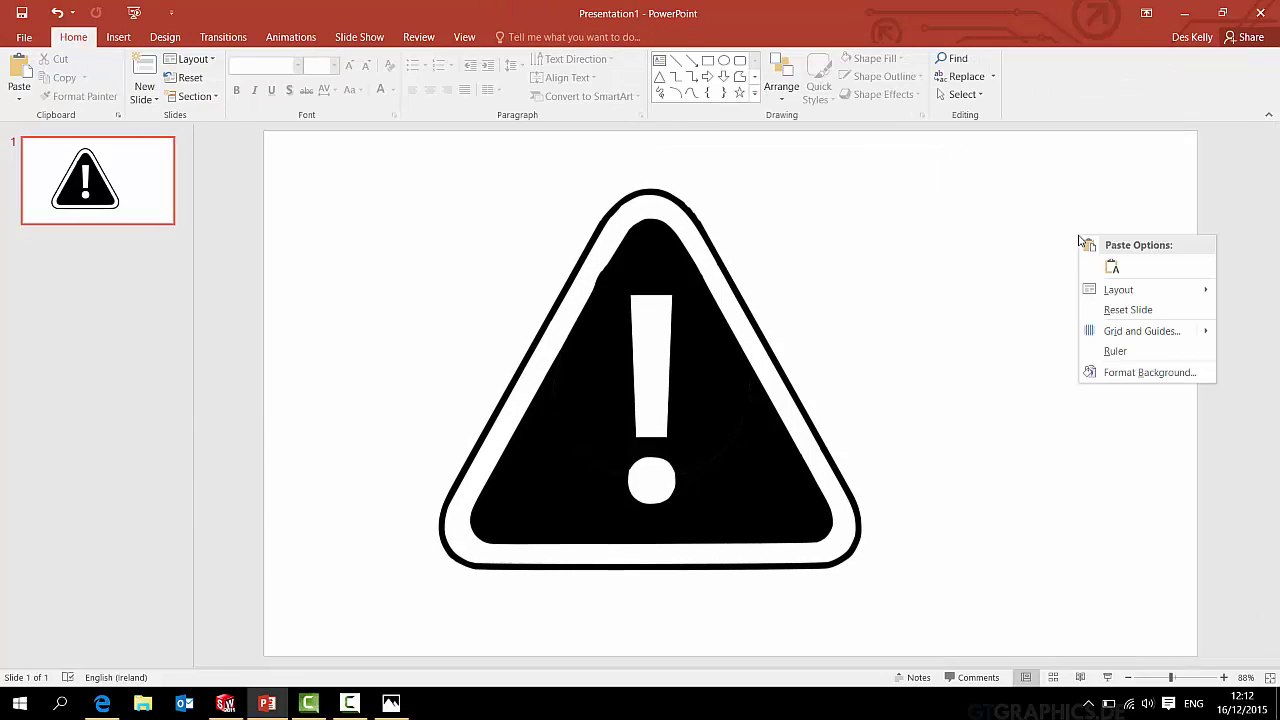
{"action": "left_click", "coordinate": [1141, 369]}
{"action": "left_click", "coordinate": [1246, 328]}
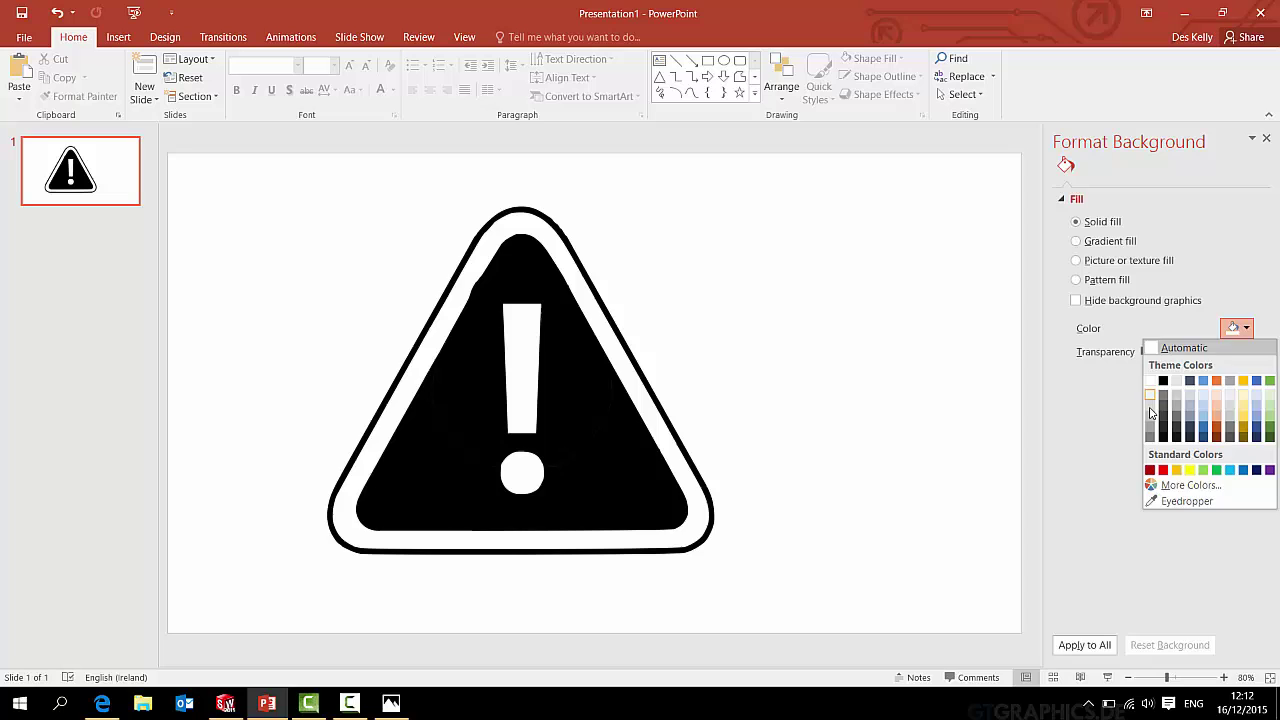
{"action": "left_click", "coordinate": [1071, 421]}
{"action": "left_click", "coordinate": [1266, 139]}
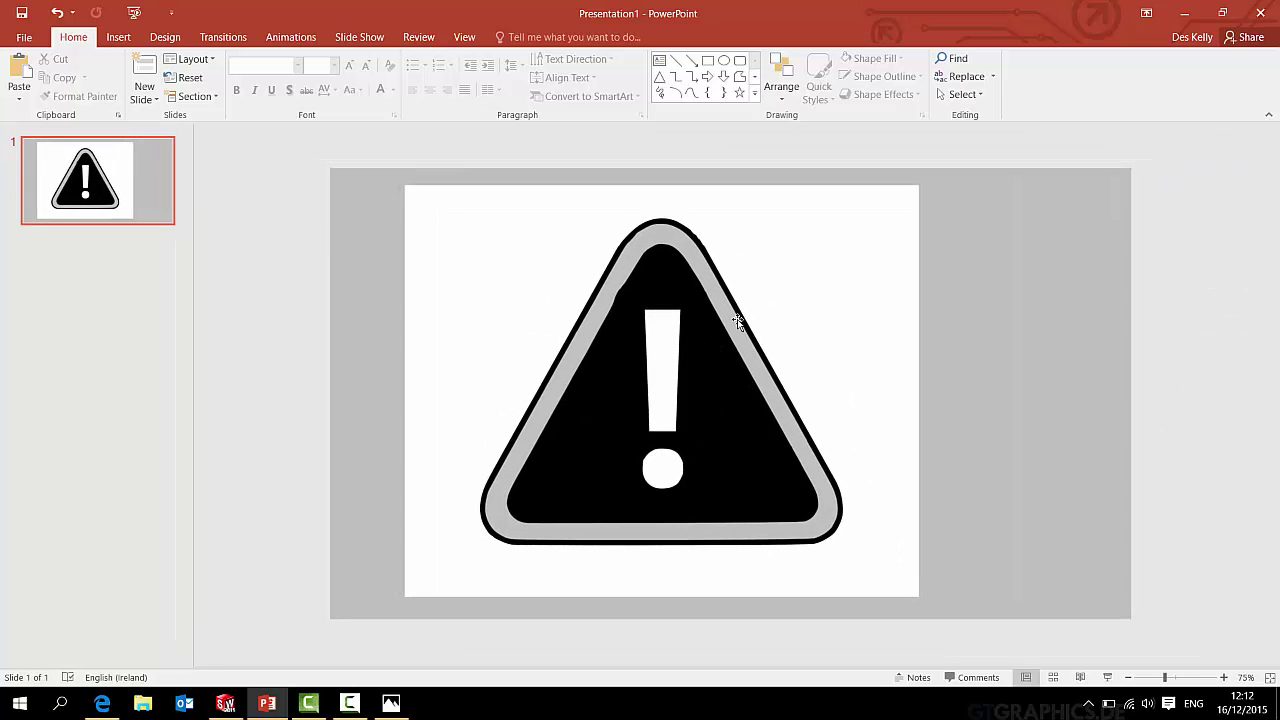
Step: Make the road sign picture's white background transparent with Set Transparent Color
{"action": "left_click", "coordinate": [738, 326]}
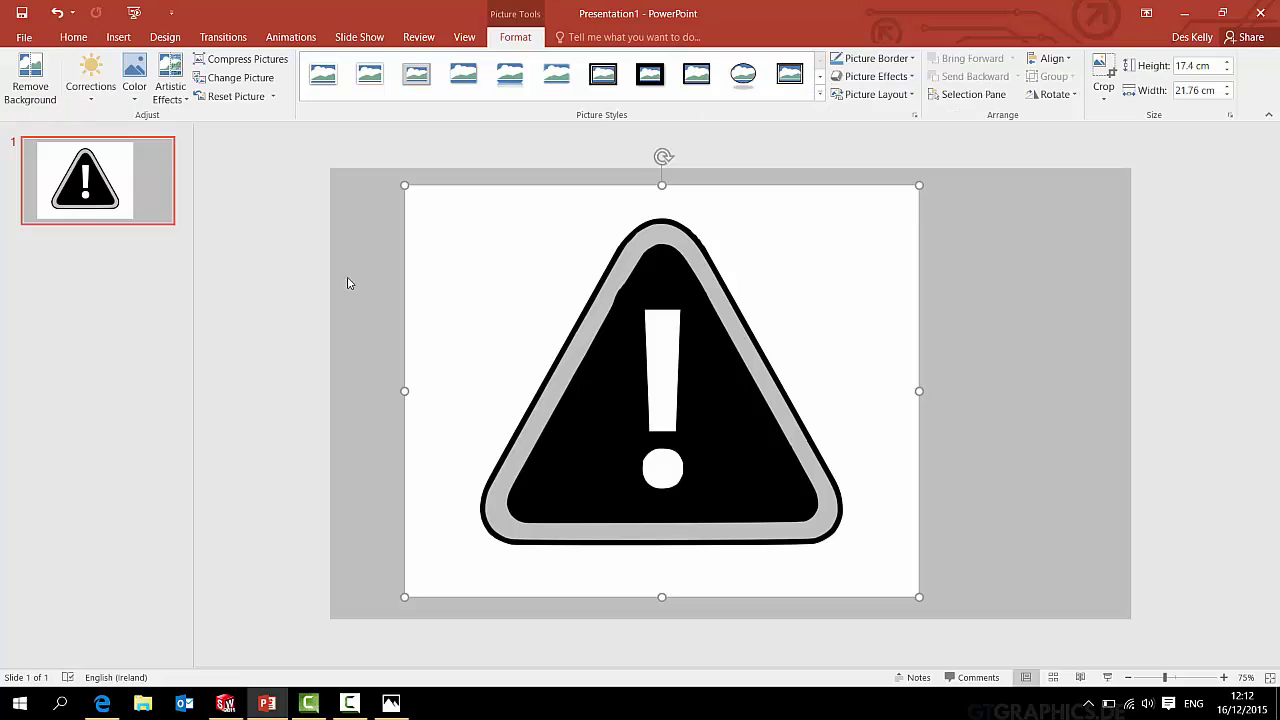
{"action": "left_click", "coordinate": [134, 78]}
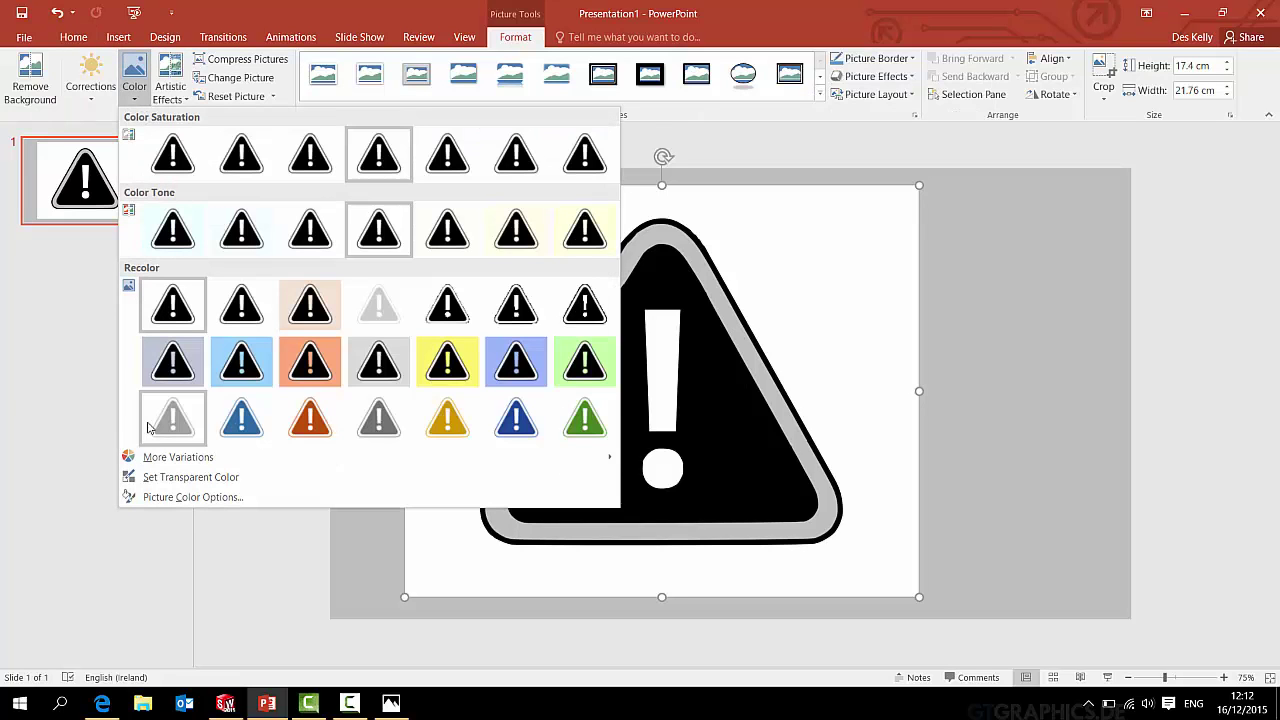
{"action": "left_click", "coordinate": [186, 477]}
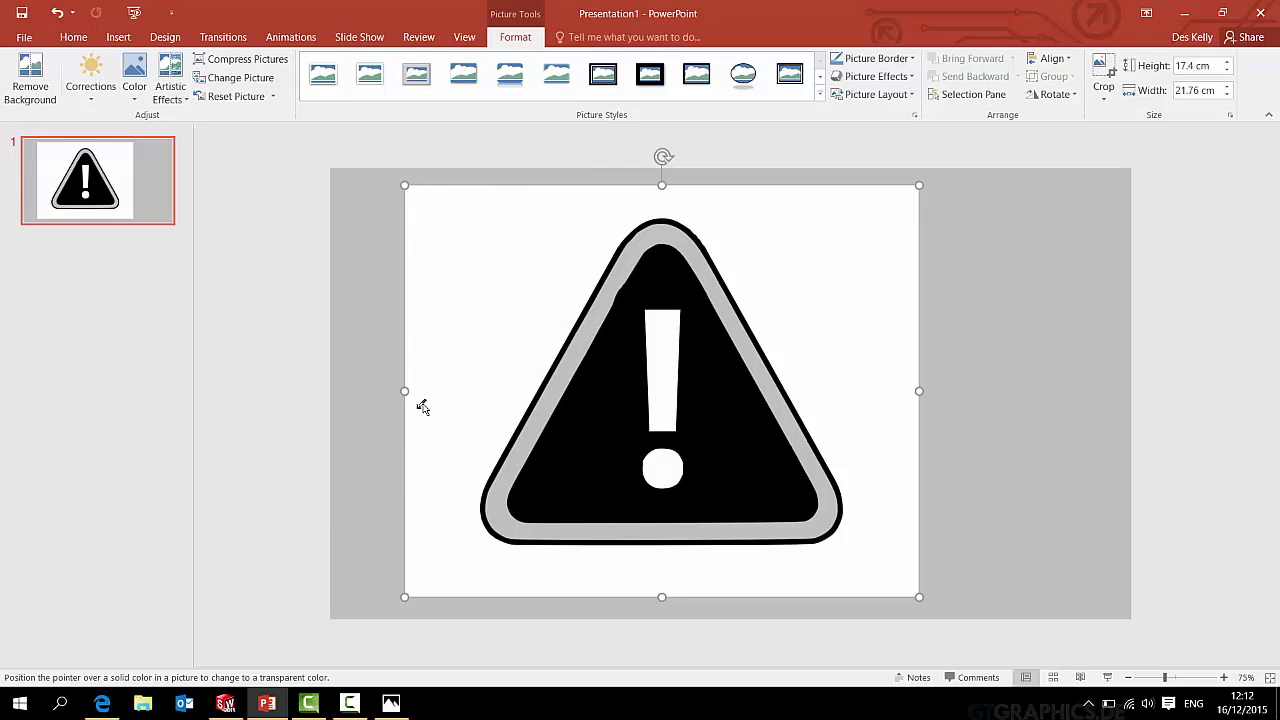
{"action": "left_click", "coordinate": [821, 257]}
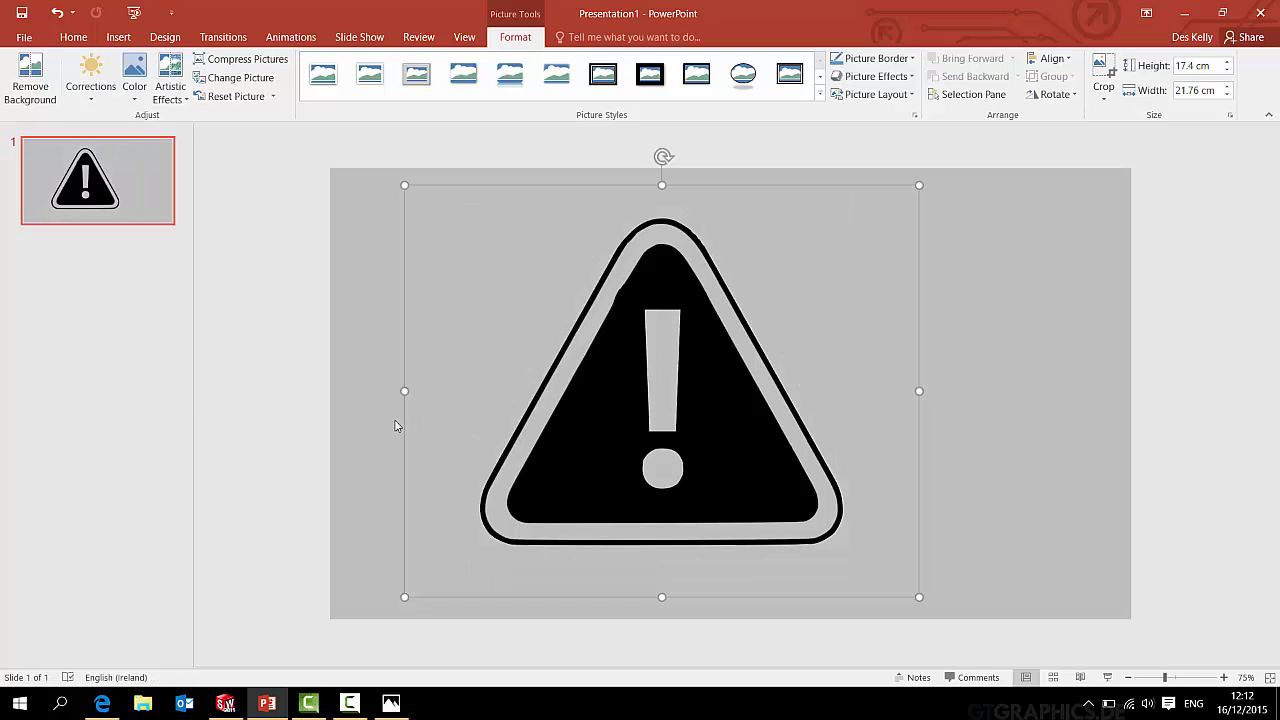
Step: Move the warning sign toward the left side of the slide
{"action": "left_click", "coordinate": [293, 359]}
{"action": "left_click_drag", "start_coordinate": [571, 359], "coordinate": [503, 372]}
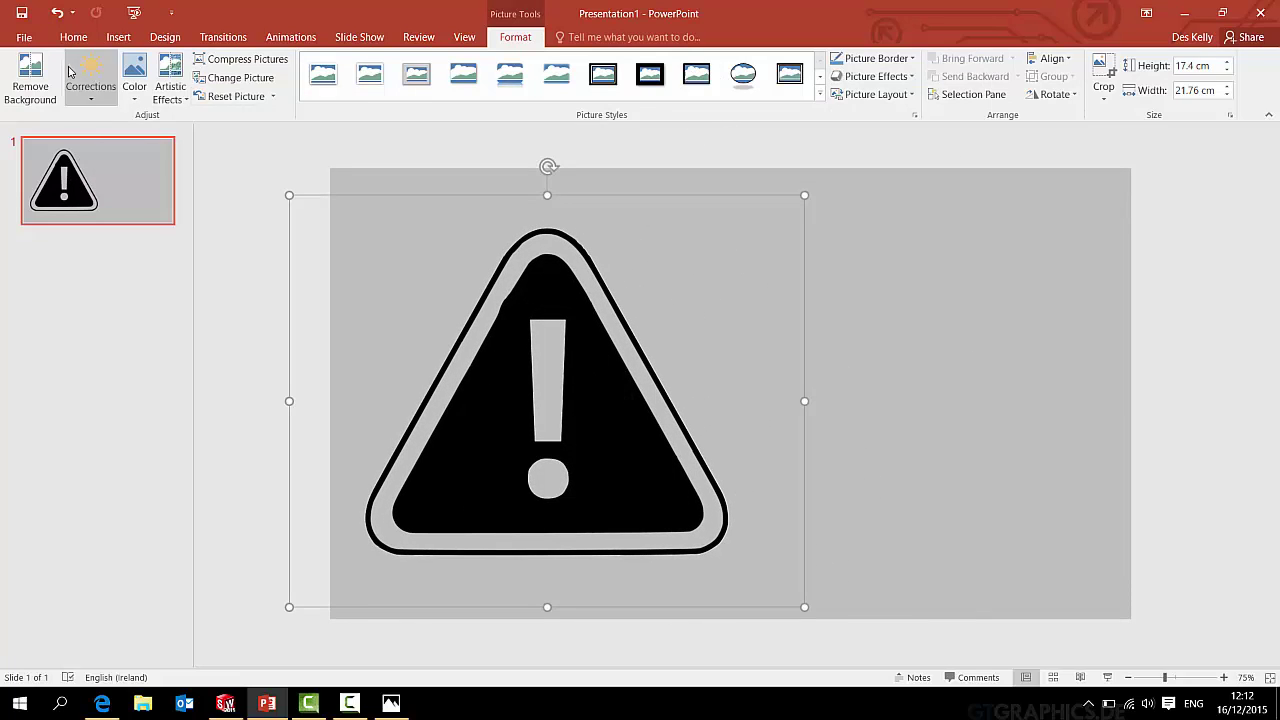
{"action": "left_click", "coordinate": [110, 38]}
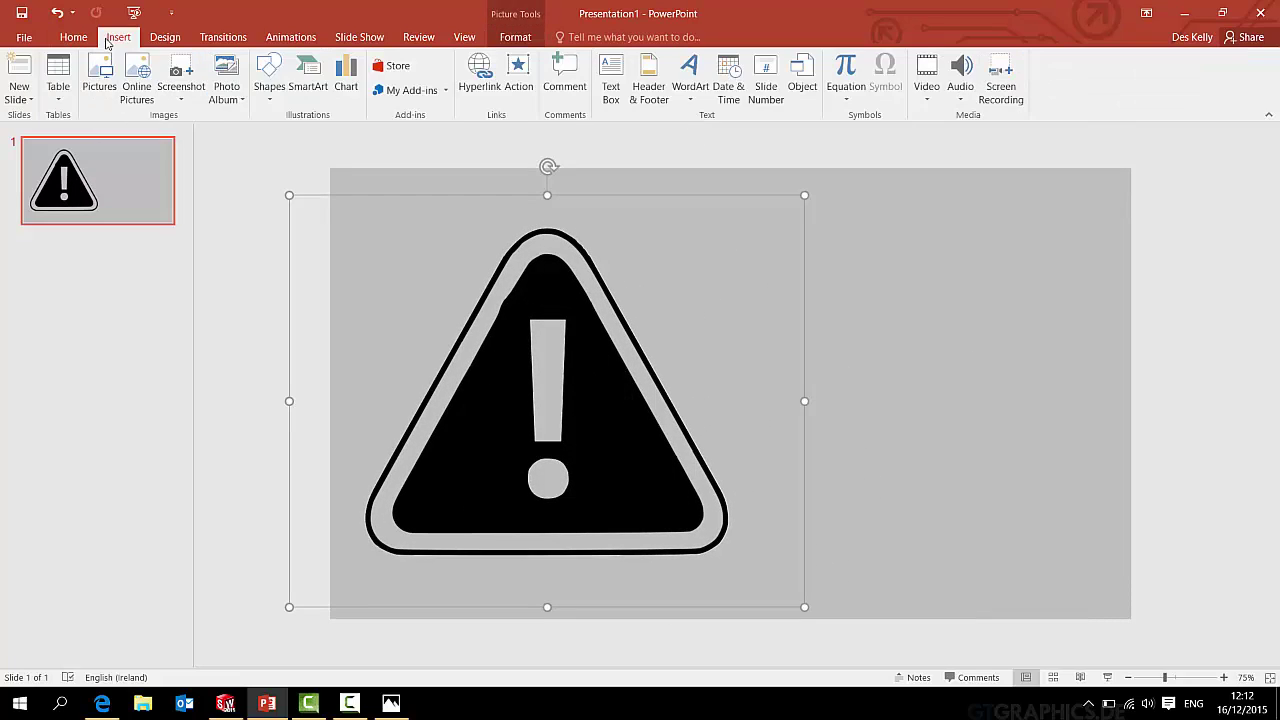
Step: Add a 'Hand Tighten Only' text box to the right of the warning sign
{"action": "left_click", "coordinate": [611, 80]}
{"action": "left_click_drag", "start_coordinate": [810, 259], "coordinate": [1131, 338]}
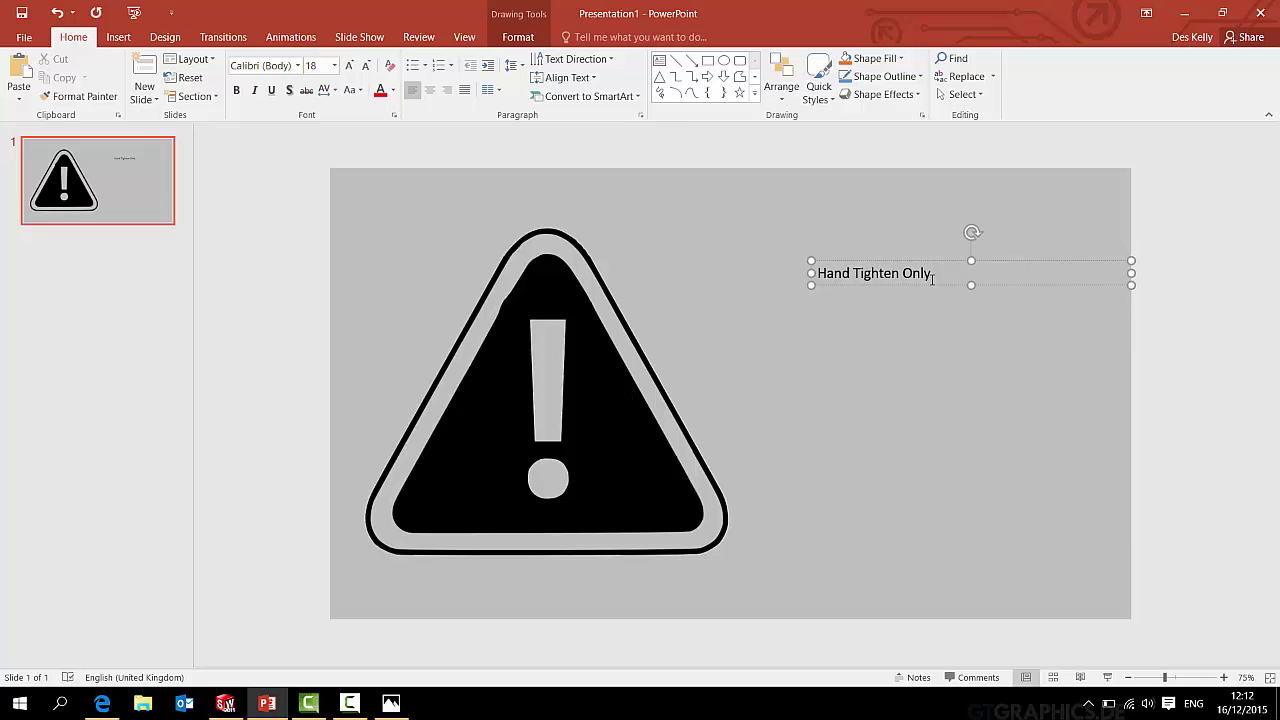
{"action": "left_click_drag", "start_coordinate": [932, 284], "coordinate": [915, 286]}
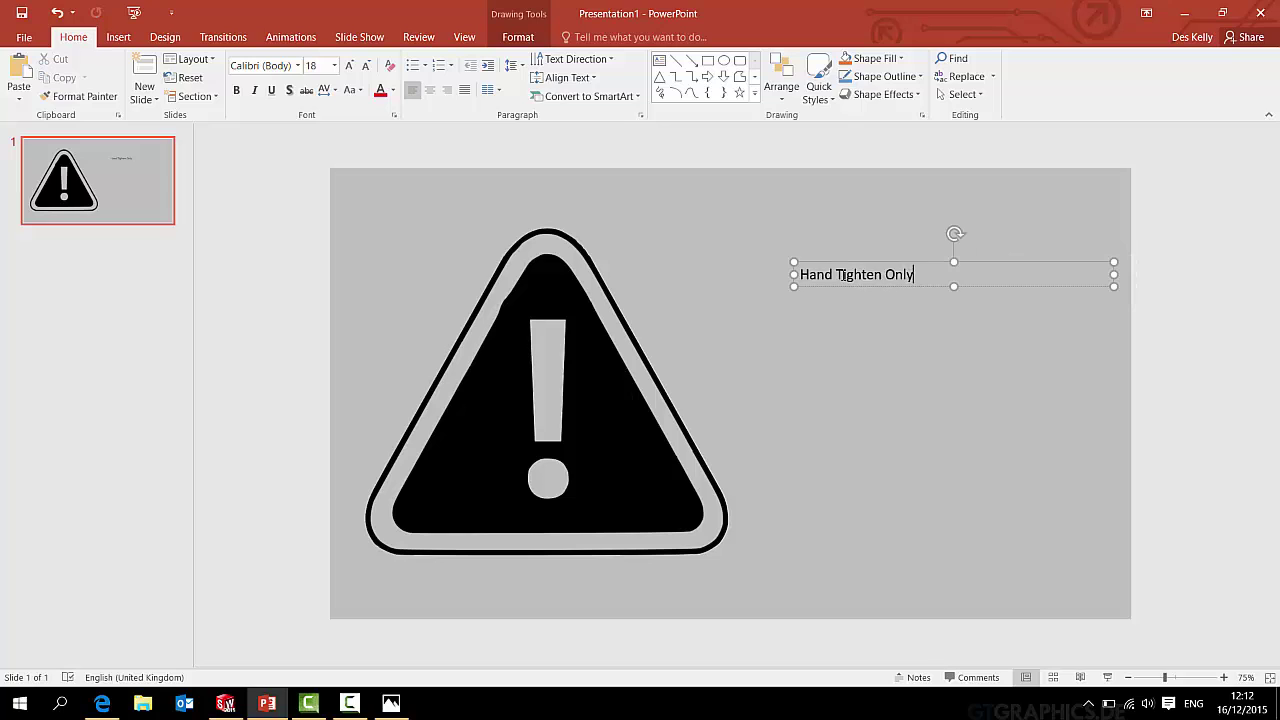
Step: Format the 'Hand Tighten Only' text as bold, italic, 28 pt
{"action": "key", "text": "ctrl+a"}
{"action": "left_click", "coordinate": [246, 90]}
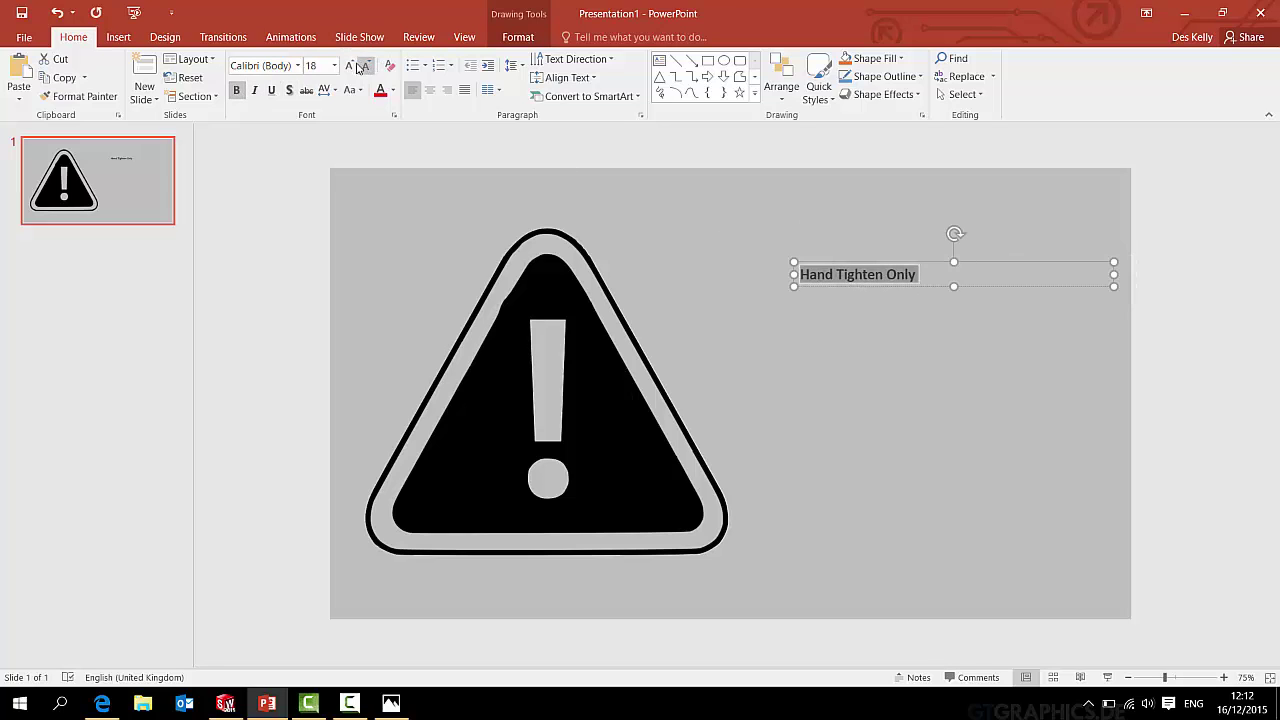
{"action": "left_click", "coordinate": [349, 65]}
{"action": "left_click", "coordinate": [349, 65]}
{"action": "left_click", "coordinate": [349, 65]}
{"action": "left_click", "coordinate": [254, 90]}
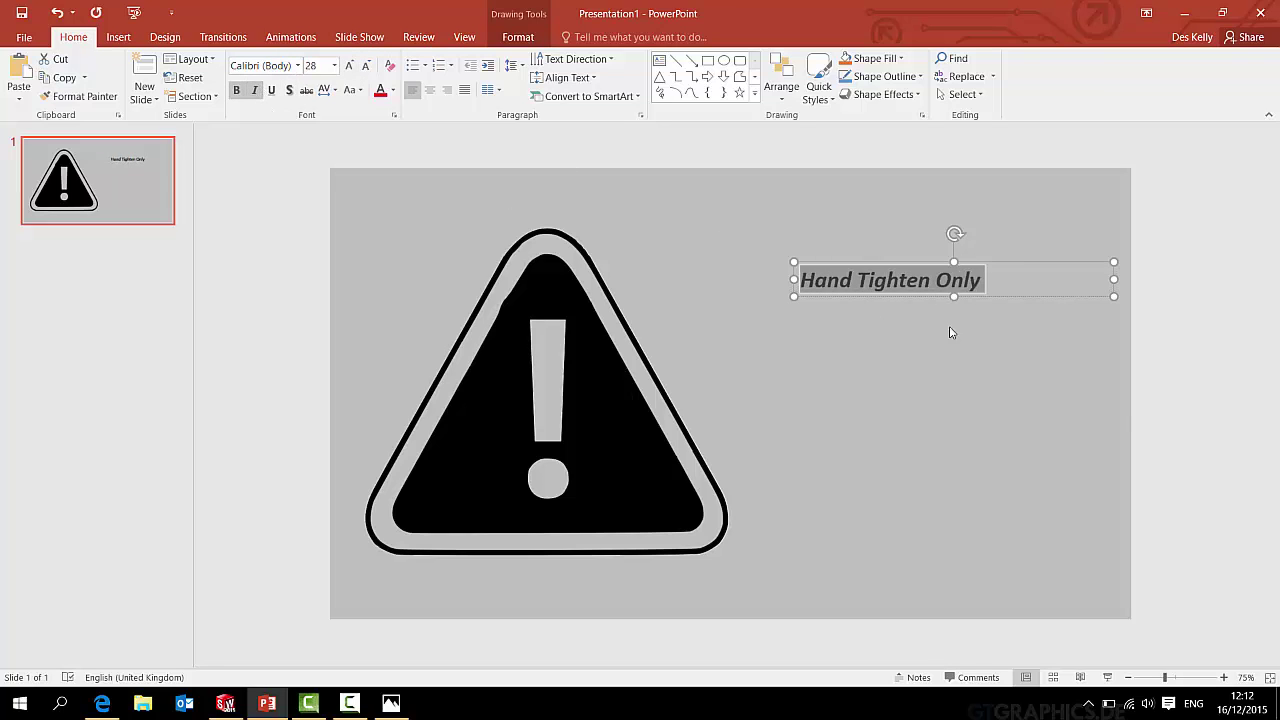
{"action": "left_click", "coordinate": [1130, 408]}
{"action": "left_click", "coordinate": [537, 297]}
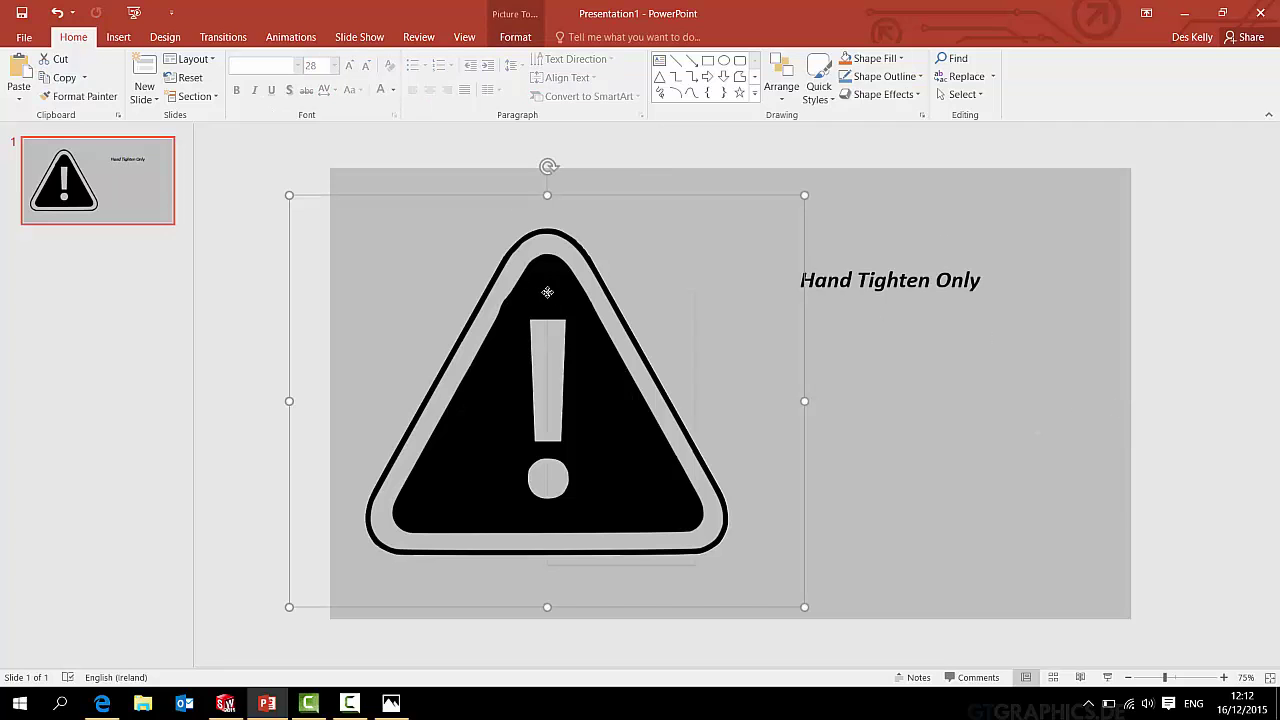
Step: Save the warning sign picture to the Desktop as Picture1 PNG
{"action": "right_click", "coordinate": [547, 292]}
{"action": "left_click", "coordinate": [587, 508]}
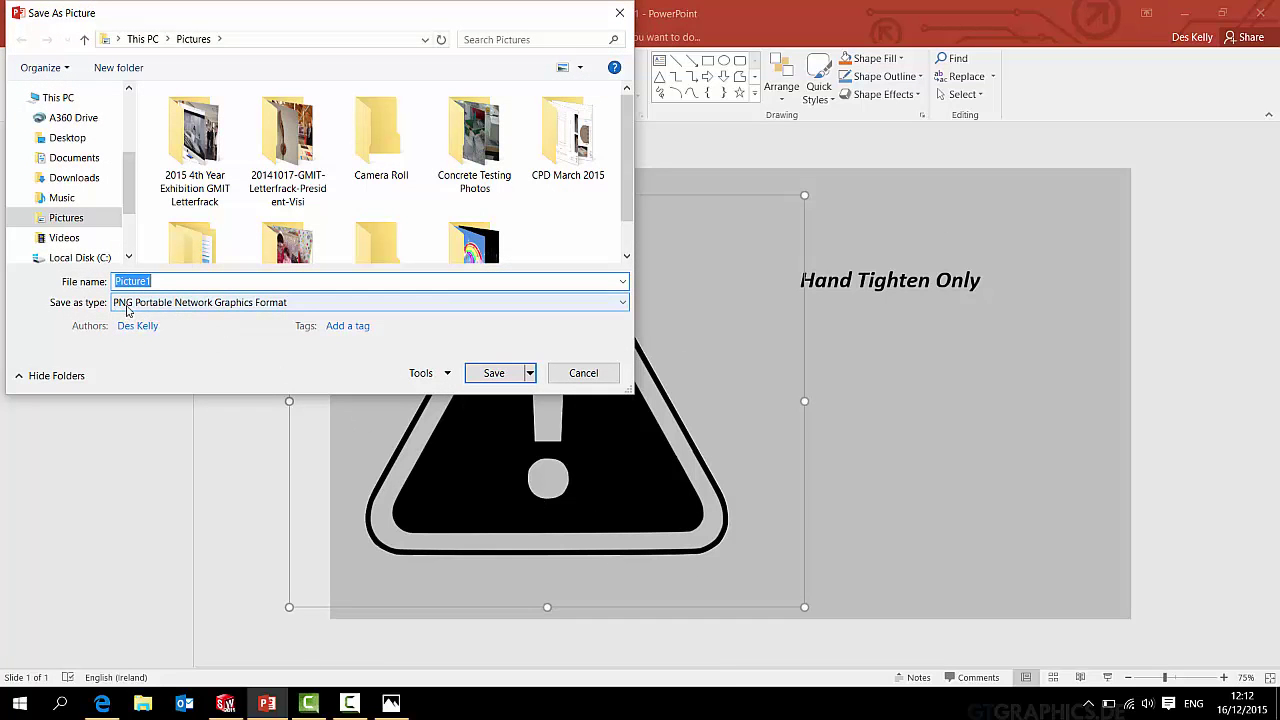
{"action": "left_click", "coordinate": [66, 137]}
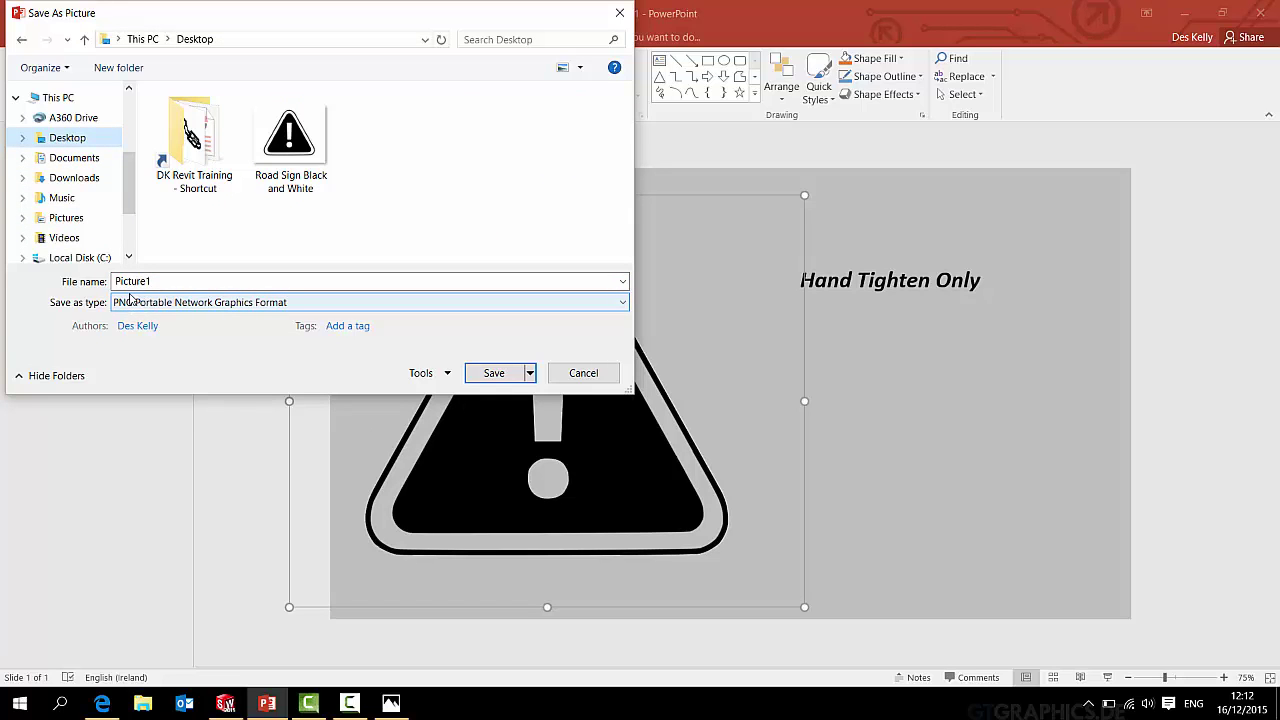
{"action": "left_click", "coordinate": [519, 372]}
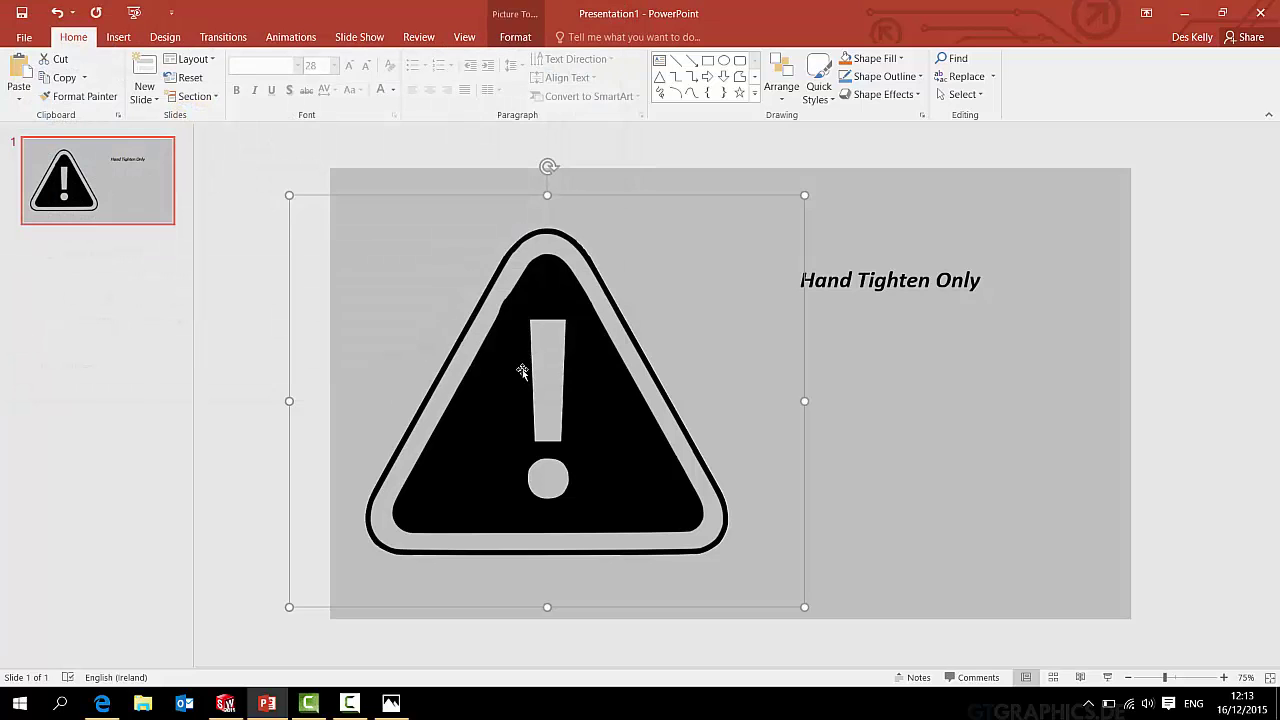
Step: Save the text box as Picture2 PNG on the Desktop, then close PowerPoint without saving
{"action": "left_click", "coordinate": [884, 282]}
{"action": "right_click", "coordinate": [903, 268]}
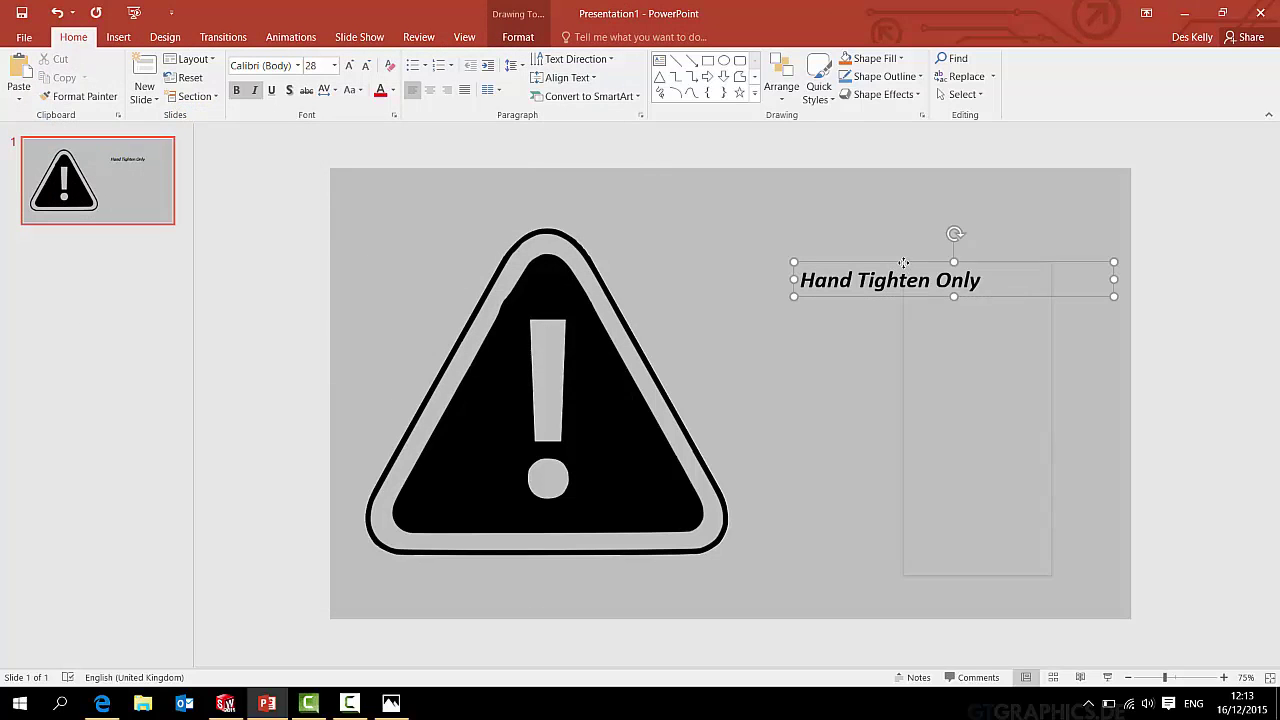
{"action": "left_click", "coordinate": [941, 501]}
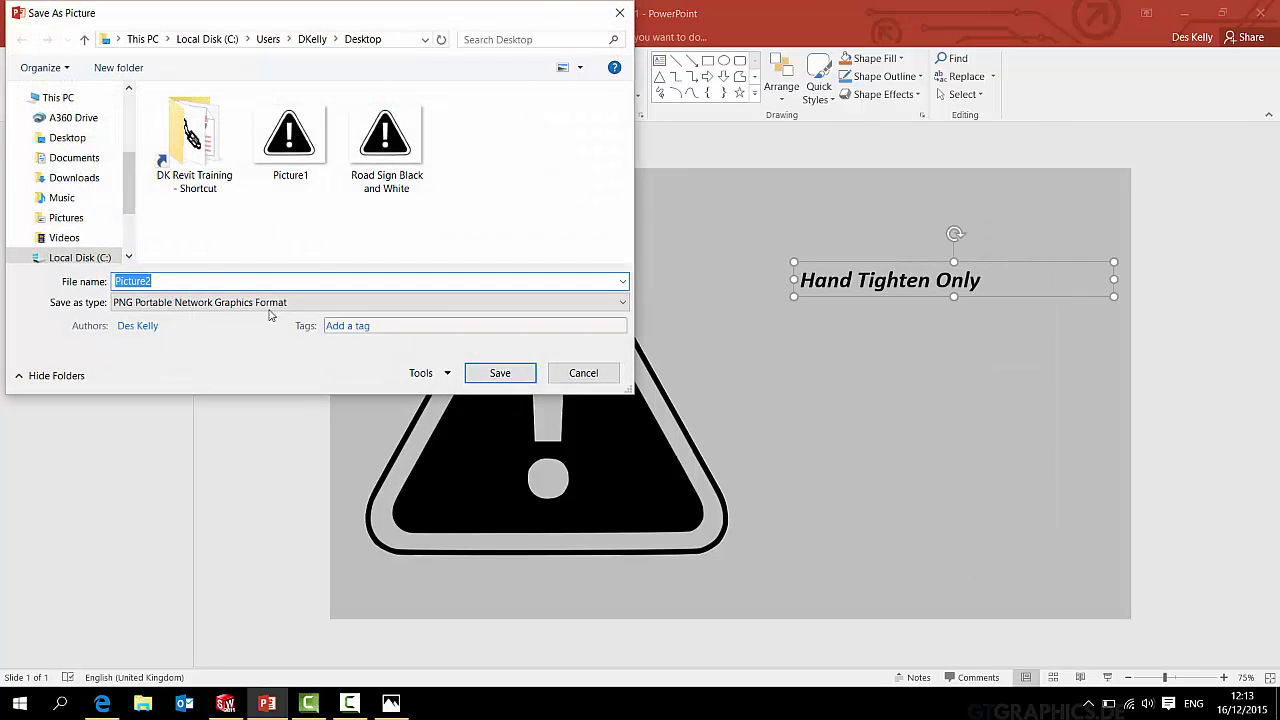
{"action": "left_click", "coordinate": [500, 372]}
{"action": "left_click", "coordinate": [1260, 12]}
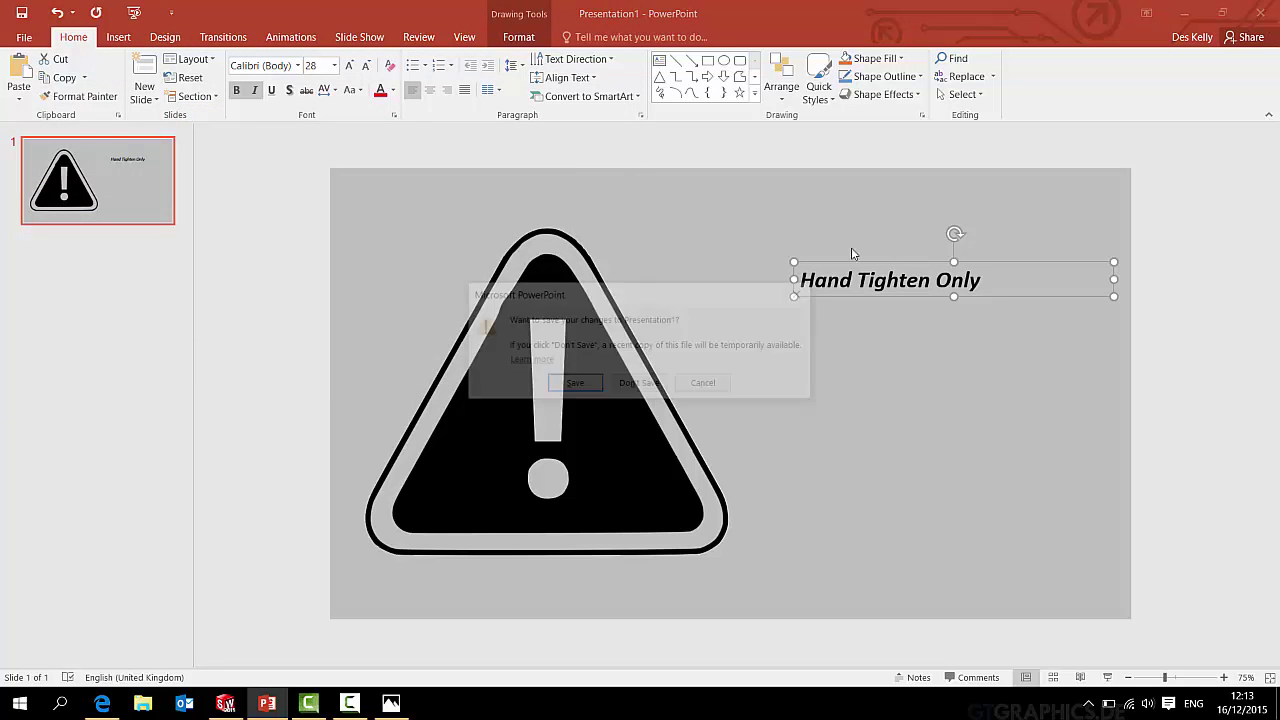
{"action": "left_click", "coordinate": [639, 382]}
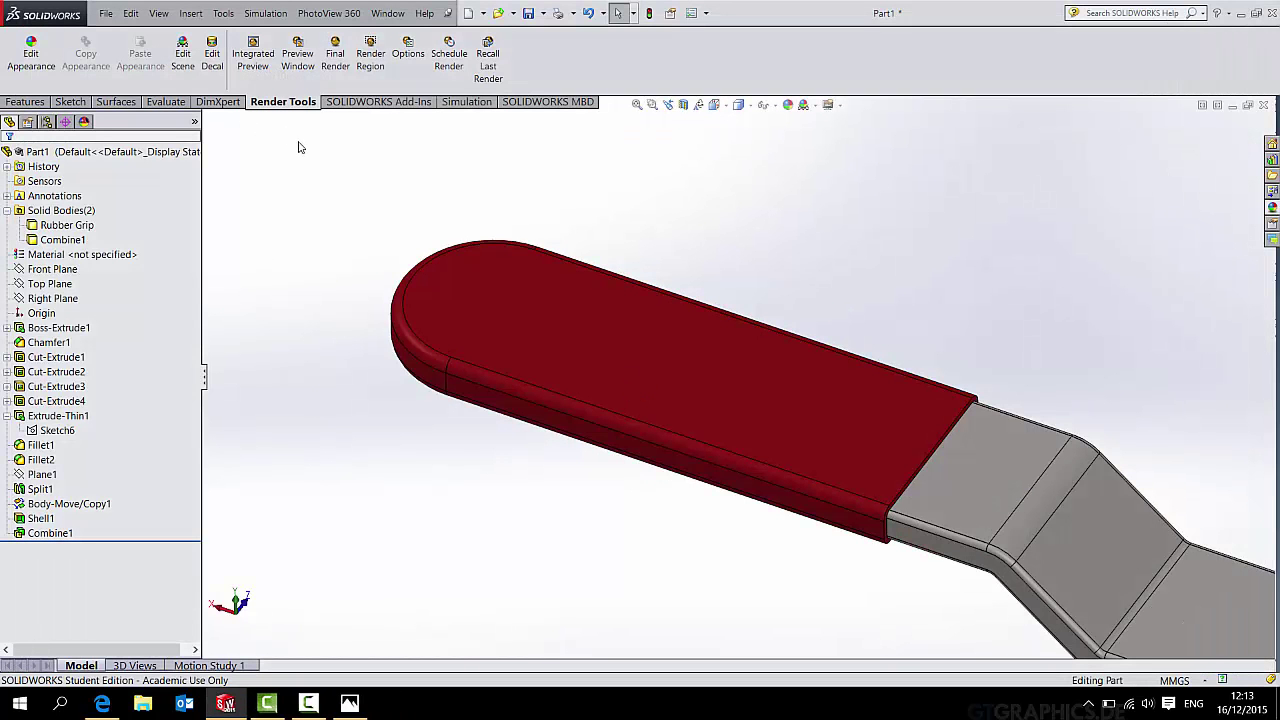
Step: Decal Desktop Picture1.png near the grip's rounded end, using the image alpha channel
{"action": "left_click", "coordinate": [212, 60]}
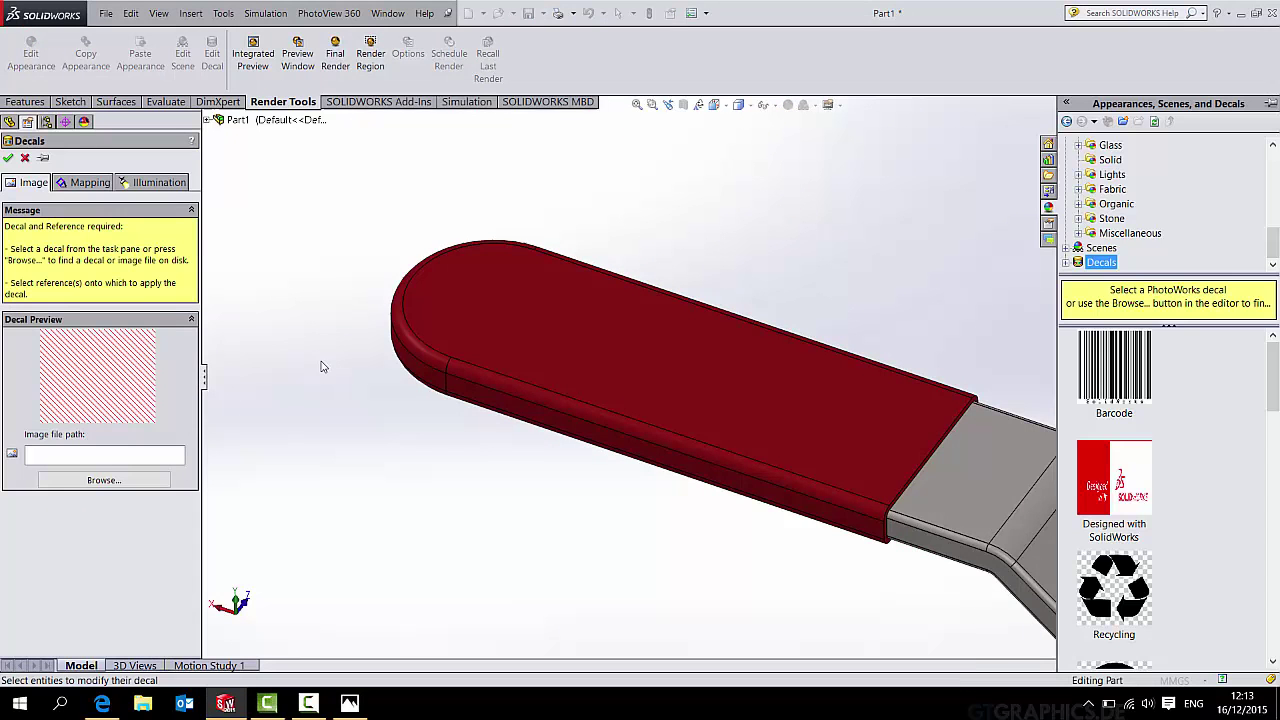
{"action": "left_click", "coordinate": [104, 480]}
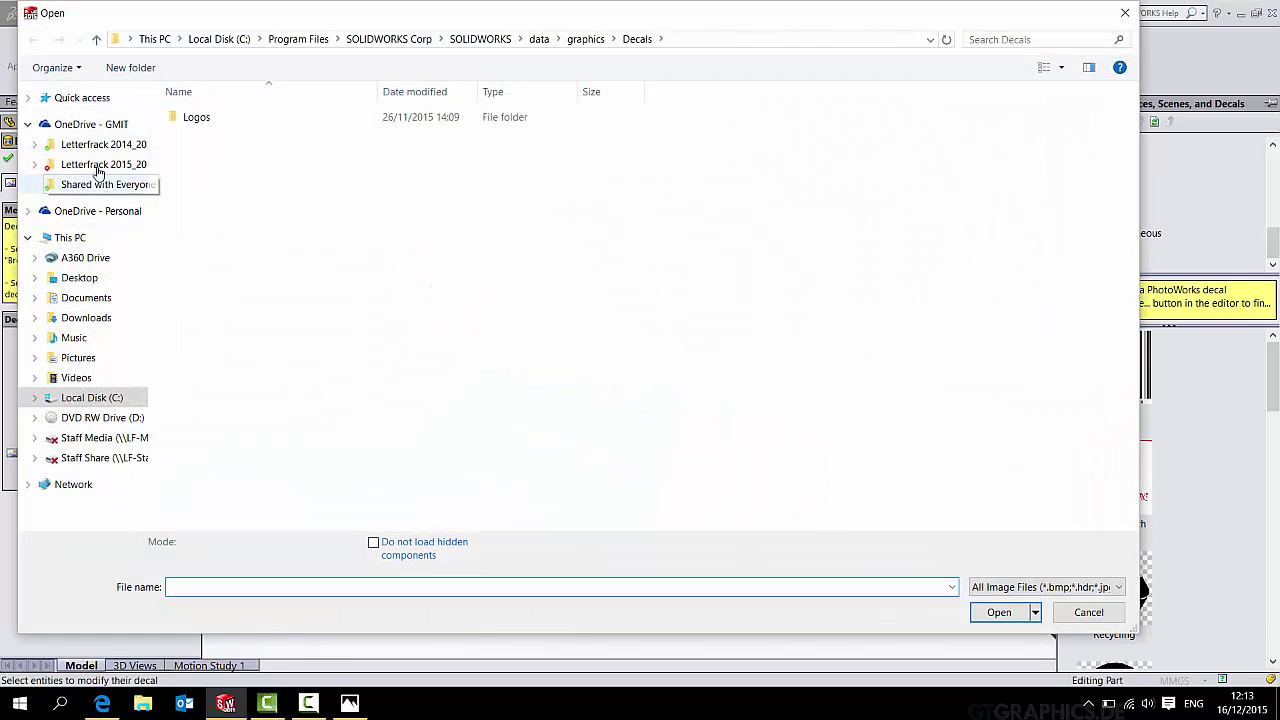
{"action": "left_click", "coordinate": [80, 278]}
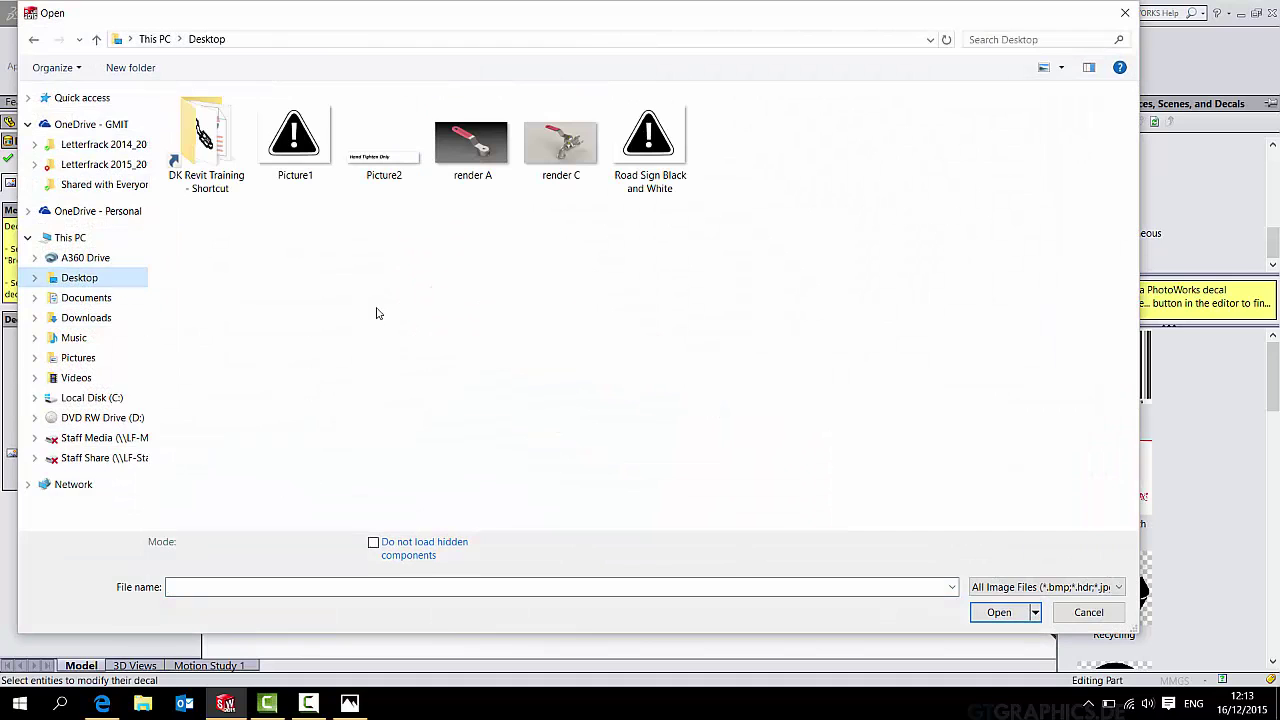
{"action": "double_click", "coordinate": [291, 134]}
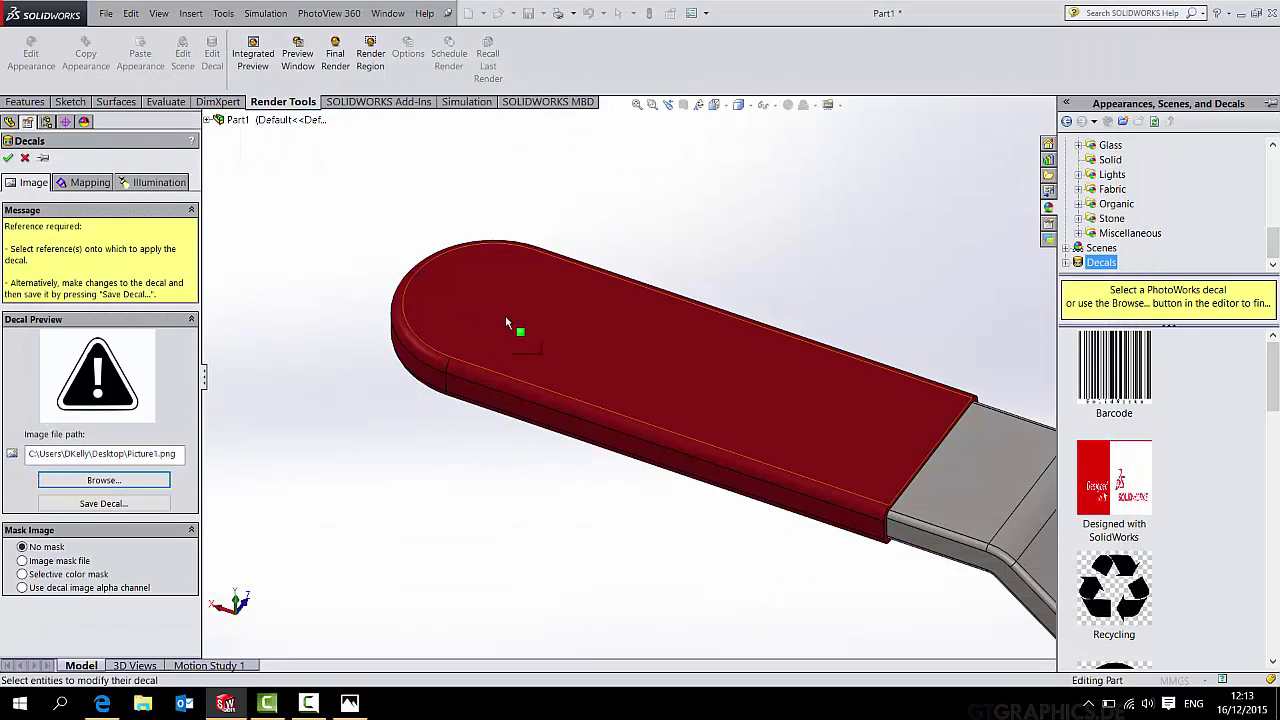
{"action": "left_click_drag", "start_coordinate": [630, 372], "coordinate": [485, 323]}
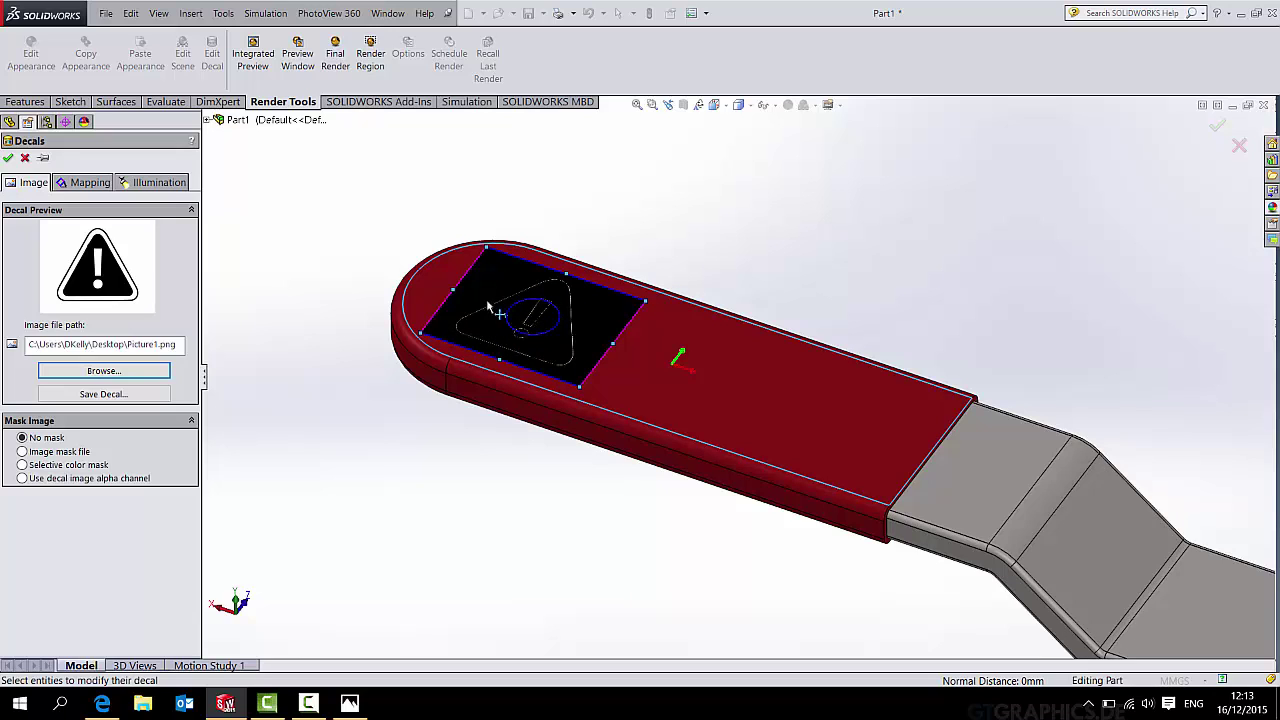
{"action": "left_click", "coordinate": [24, 479]}
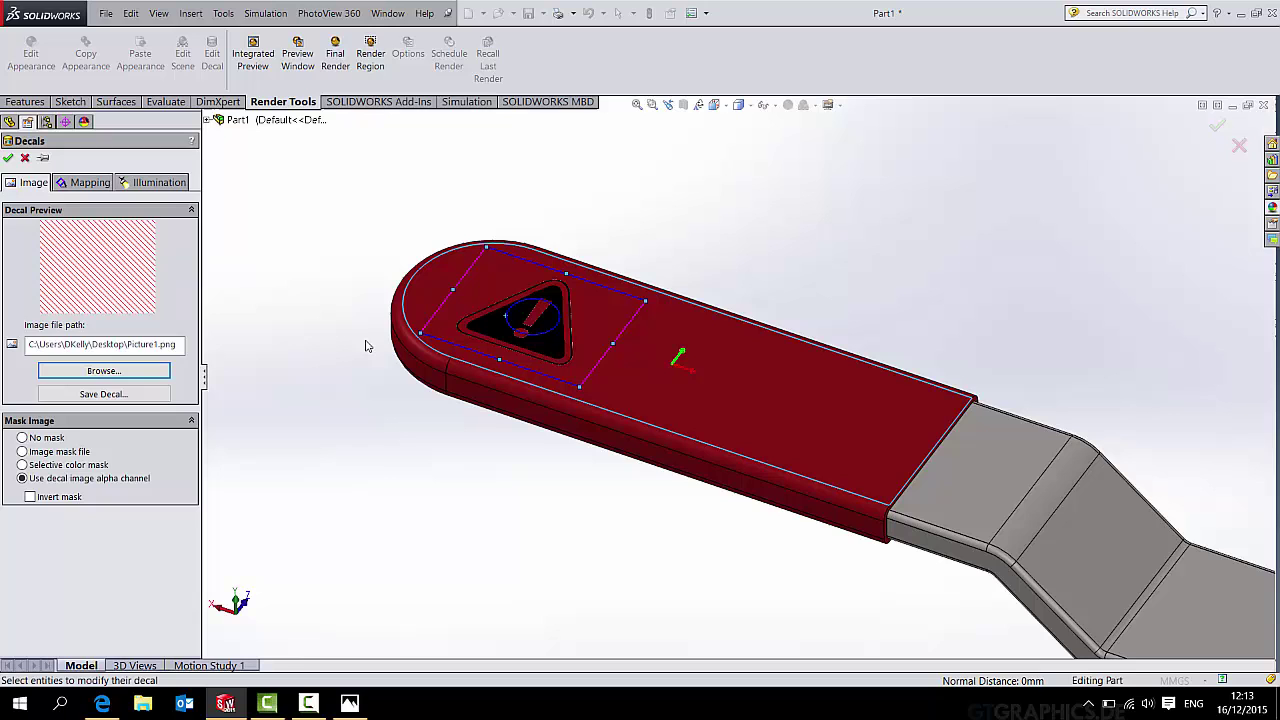
{"action": "left_click", "coordinate": [8, 158]}
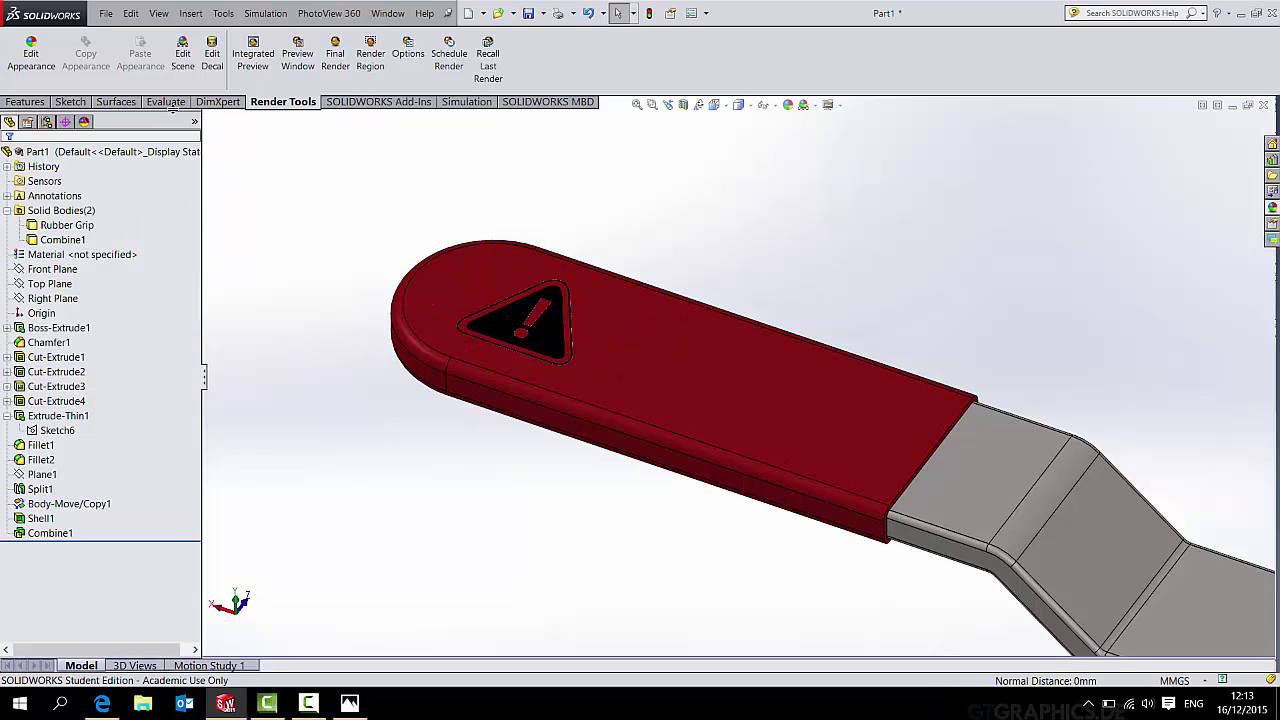
Step: Apply Desktop Picture2.png as a decal on the grip's top face with alpha channel transparency
{"action": "left_click", "coordinate": [212, 53]}
{"action": "left_click", "coordinate": [96, 480]}
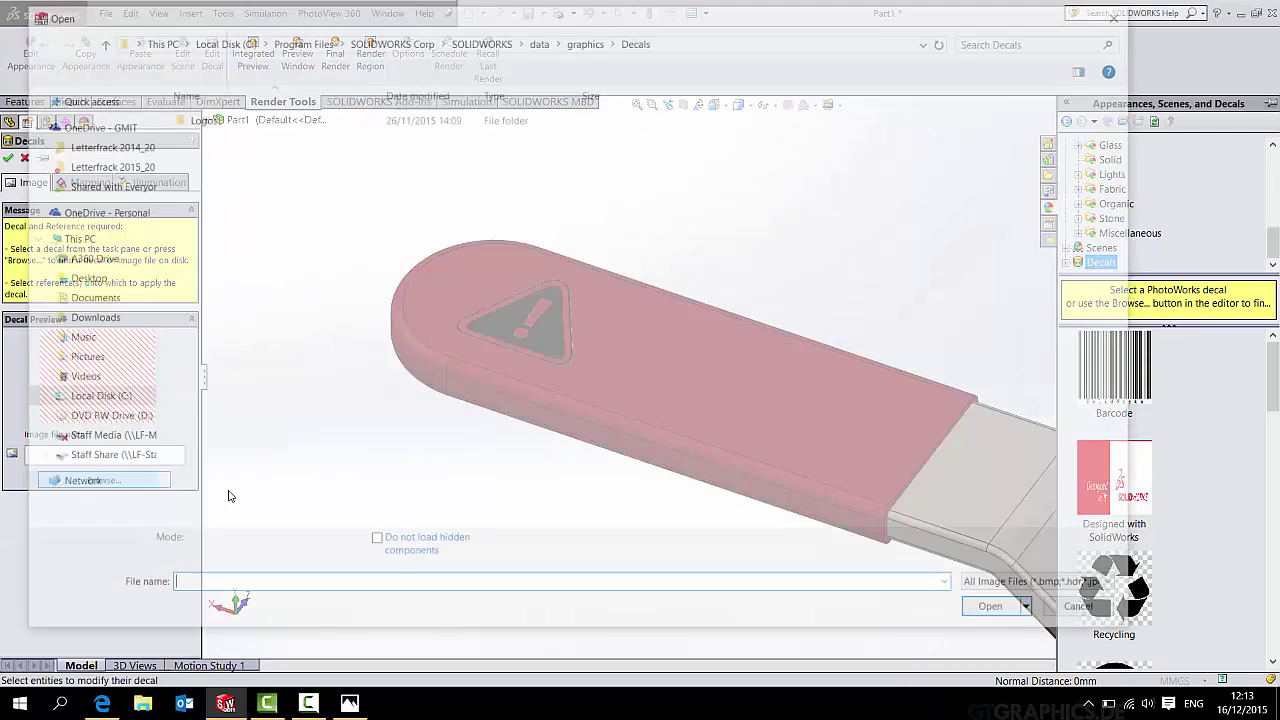
{"action": "left_click", "coordinate": [52, 278]}
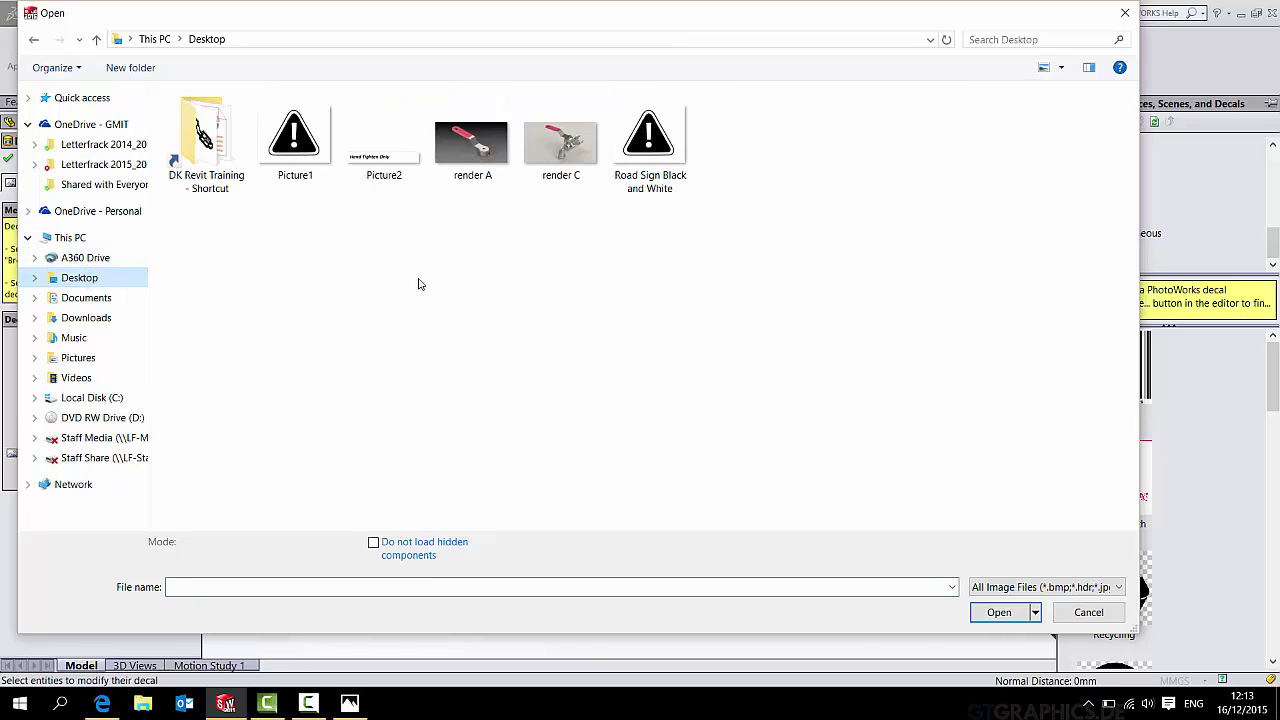
{"action": "double_click", "coordinate": [378, 160]}
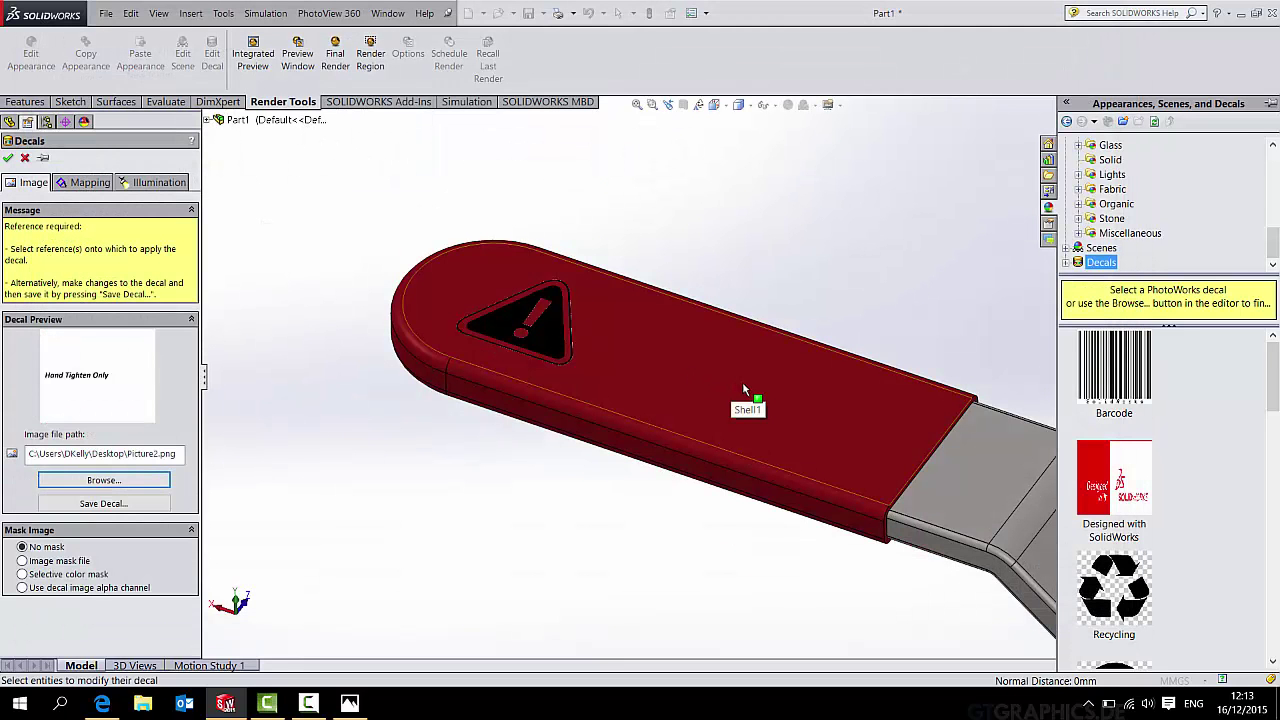
{"action": "left_click", "coordinate": [743, 390]}
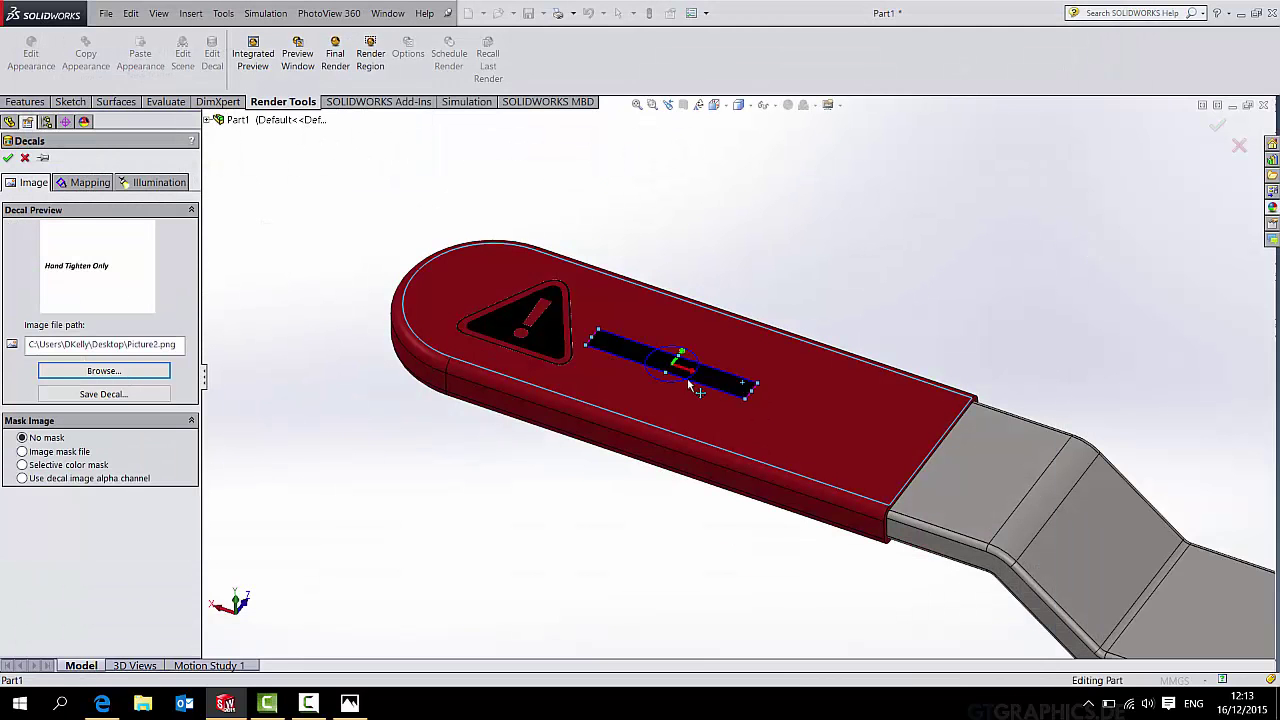
{"action": "left_click", "coordinate": [22, 478]}
Step: Enlarge, move and rotate the text decal to run along the grip beside the triangle, then confirm
{"action": "scroll", "coordinate": [770, 405], "scroll_direction": "down", "scroll_amount": 5}
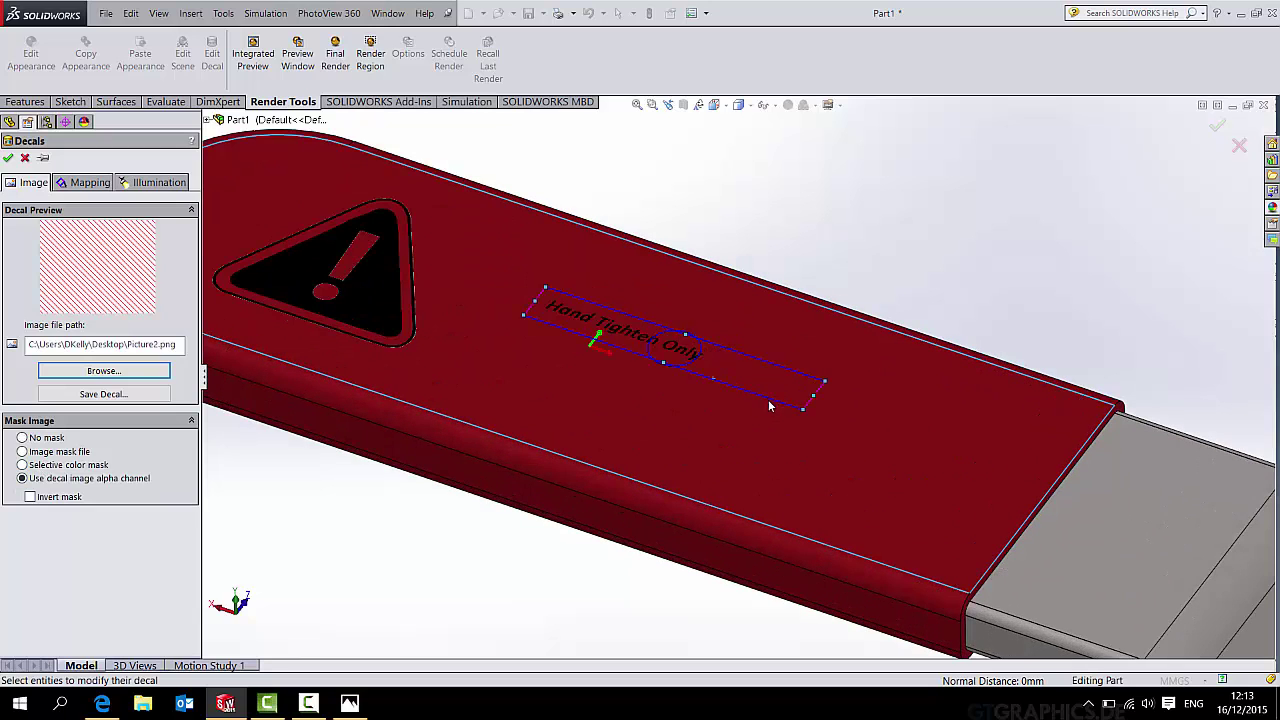
{"action": "left_click_drag", "start_coordinate": [801, 412], "coordinate": [881, 538]}
{"action": "left_click_drag", "start_coordinate": [866, 476], "coordinate": [810, 413]}
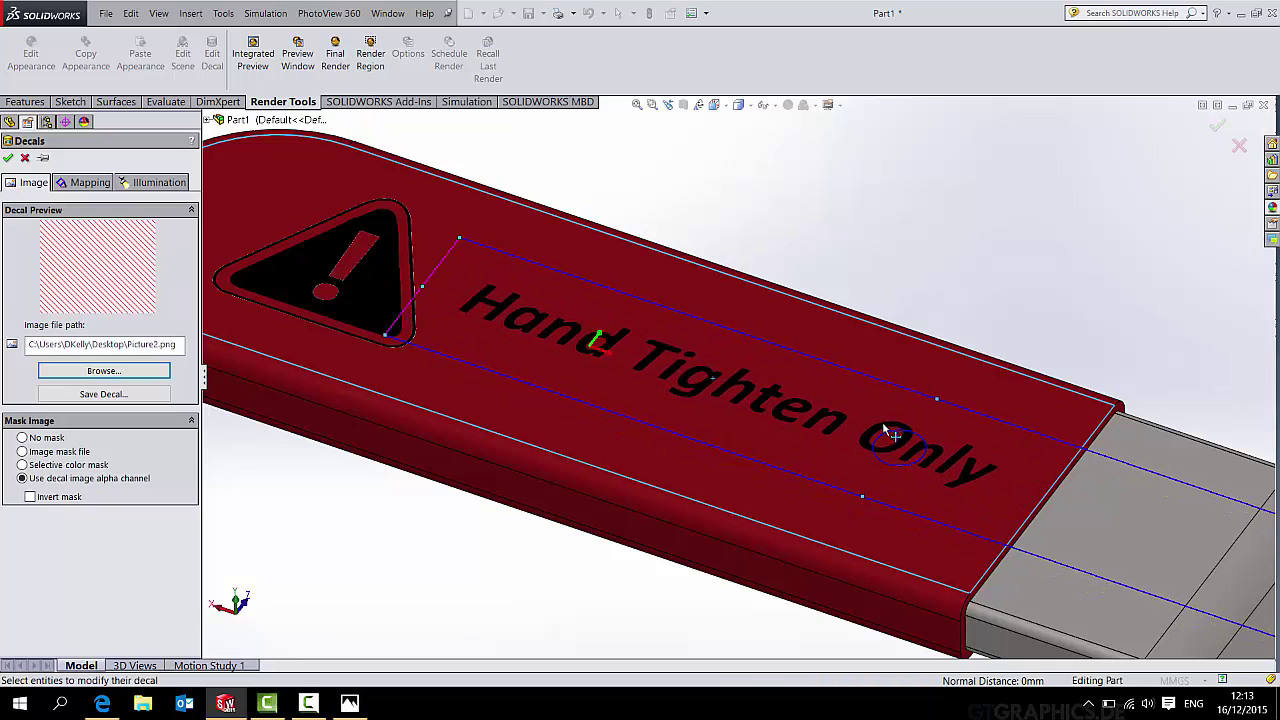
{"action": "left_click_drag", "start_coordinate": [892, 437], "coordinate": [894, 443]}
{"action": "left_click_drag", "start_coordinate": [719, 362], "coordinate": [717, 384]}
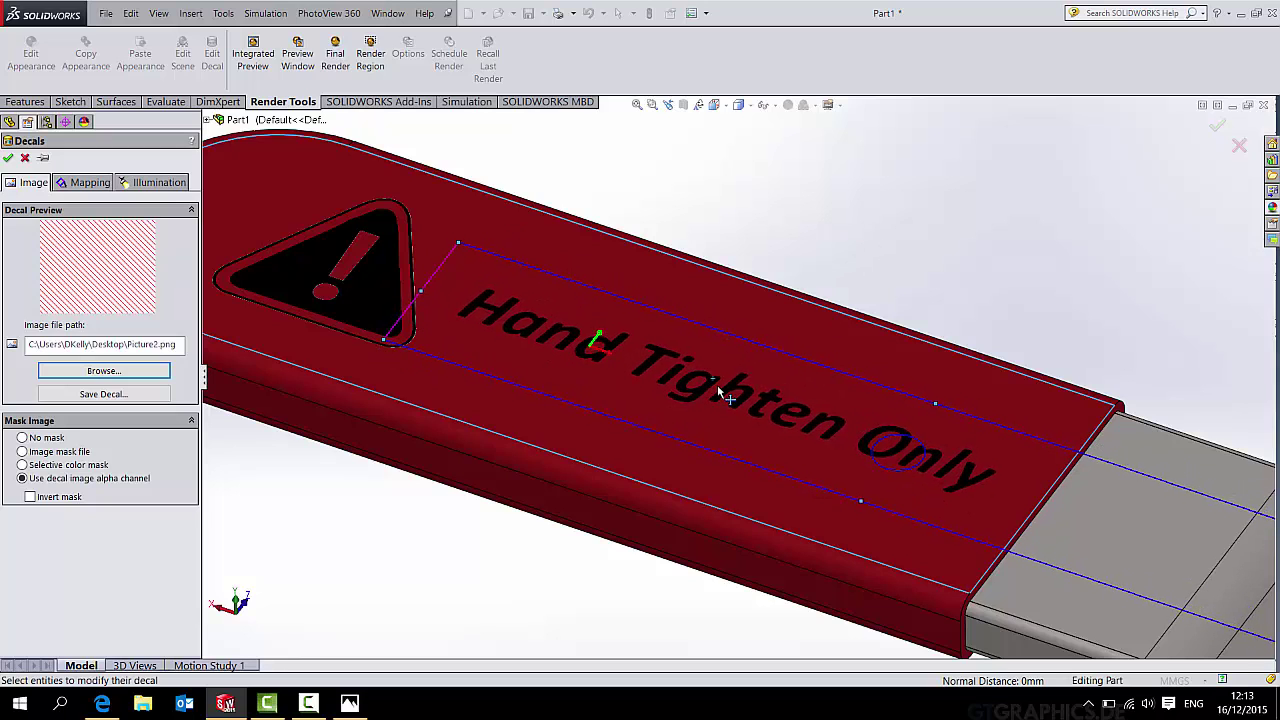
{"action": "left_click", "coordinate": [1218, 127]}
{"action": "scroll", "coordinate": [951, 291], "scroll_direction": "up", "scroll_amount": 5}
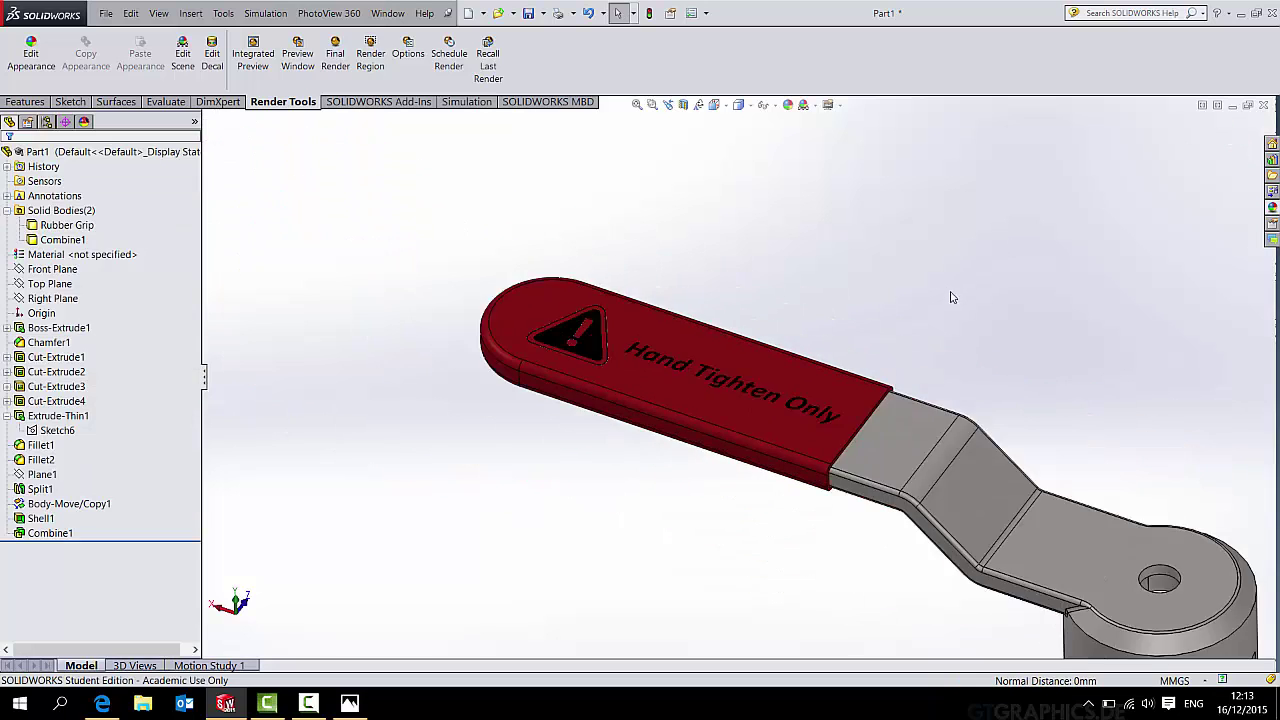
Step: Zoom out to the whole spanner and launch the PhotoView 360 Preview Window
{"action": "middle_click_drag", "start_coordinate": [951, 291], "coordinate": [934, 377]}
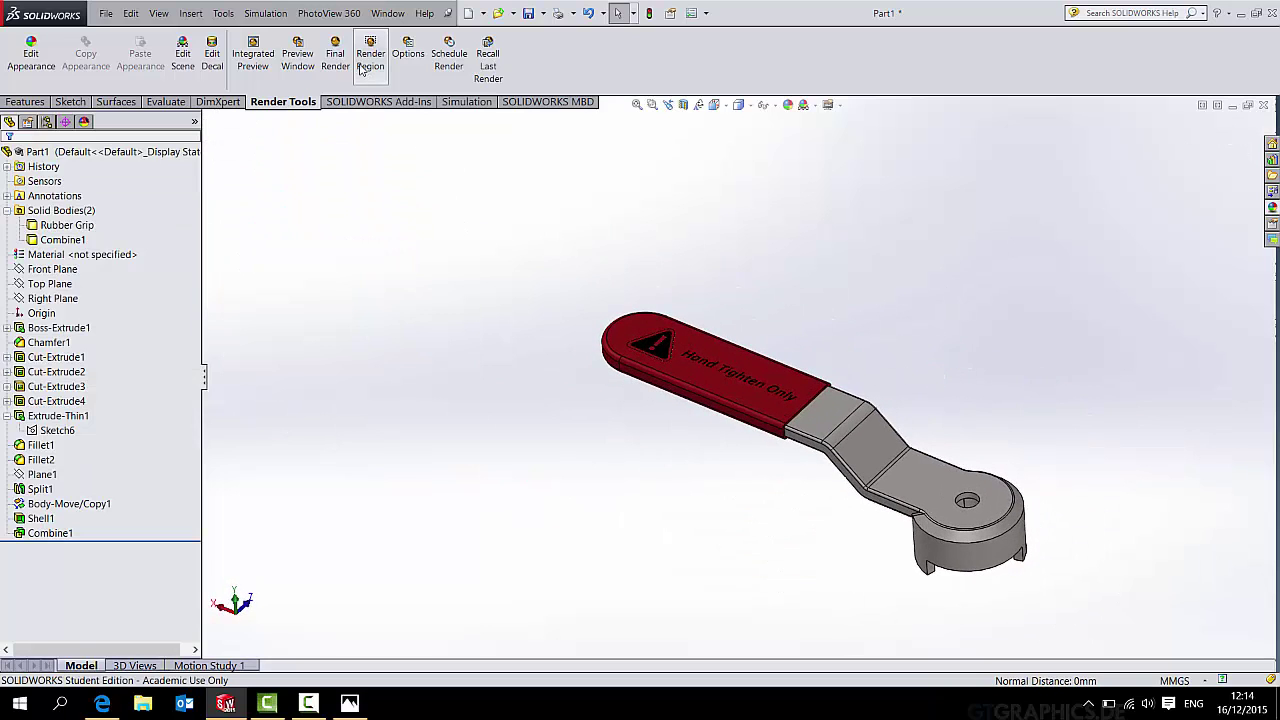
{"action": "left_click", "coordinate": [297, 55]}
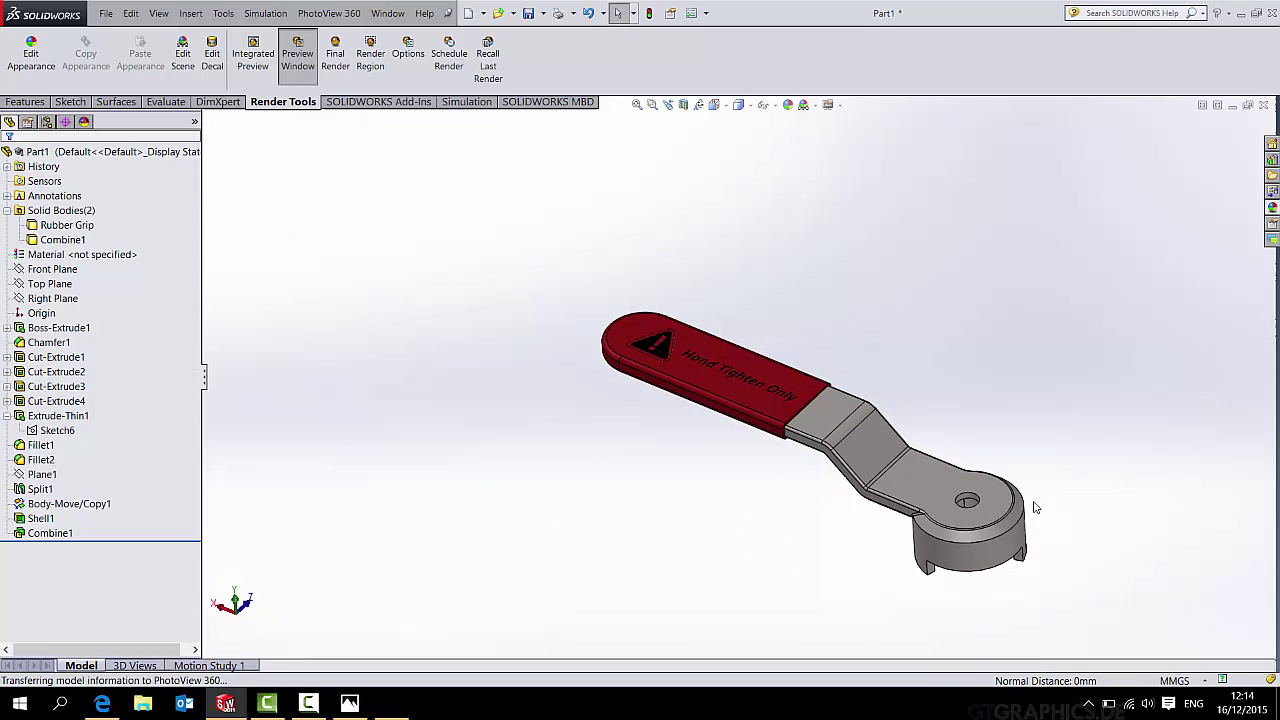